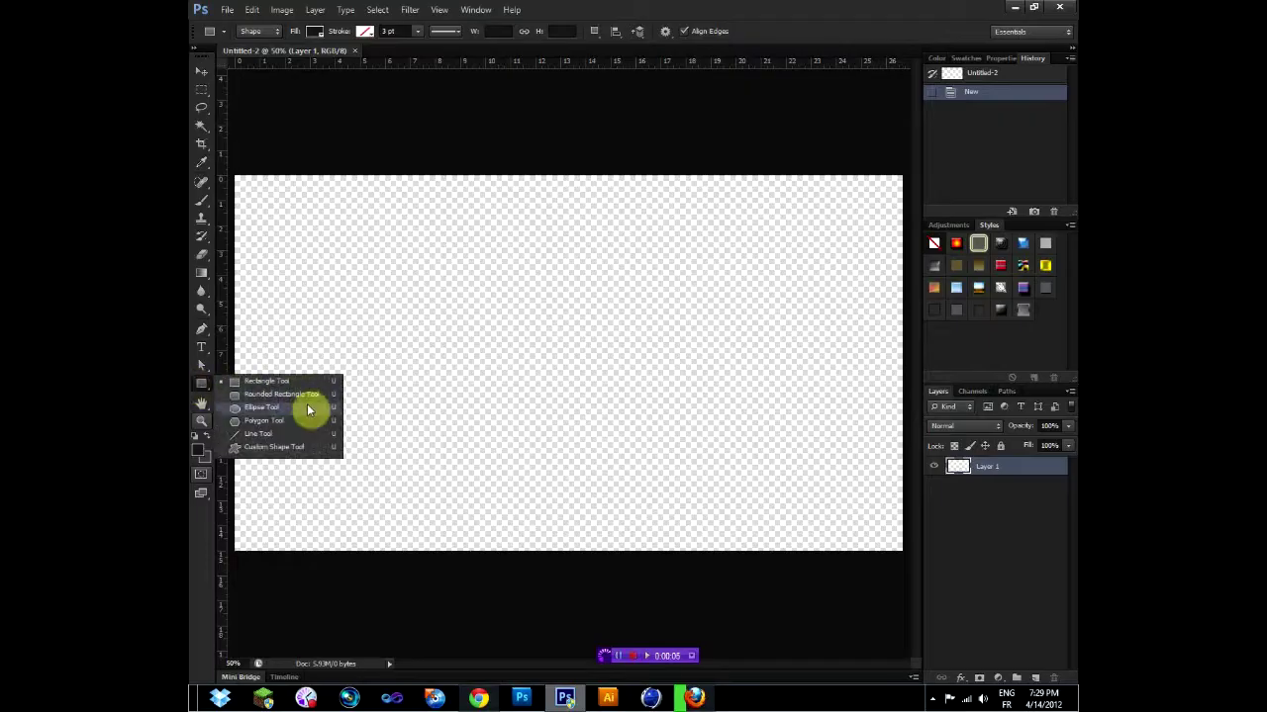
Draw a circle near the top centre and cut off its lower half with a rectangle.
left_click(311, 408)
mouse_move(475, 320)
left_mouse_down()
mouse_move(642, 198)
mouse_move(602, 193)
left_mouse_up()
right_click(201, 383)
left_click(278, 379)
left_click_drag(458, 359, 658, 246)
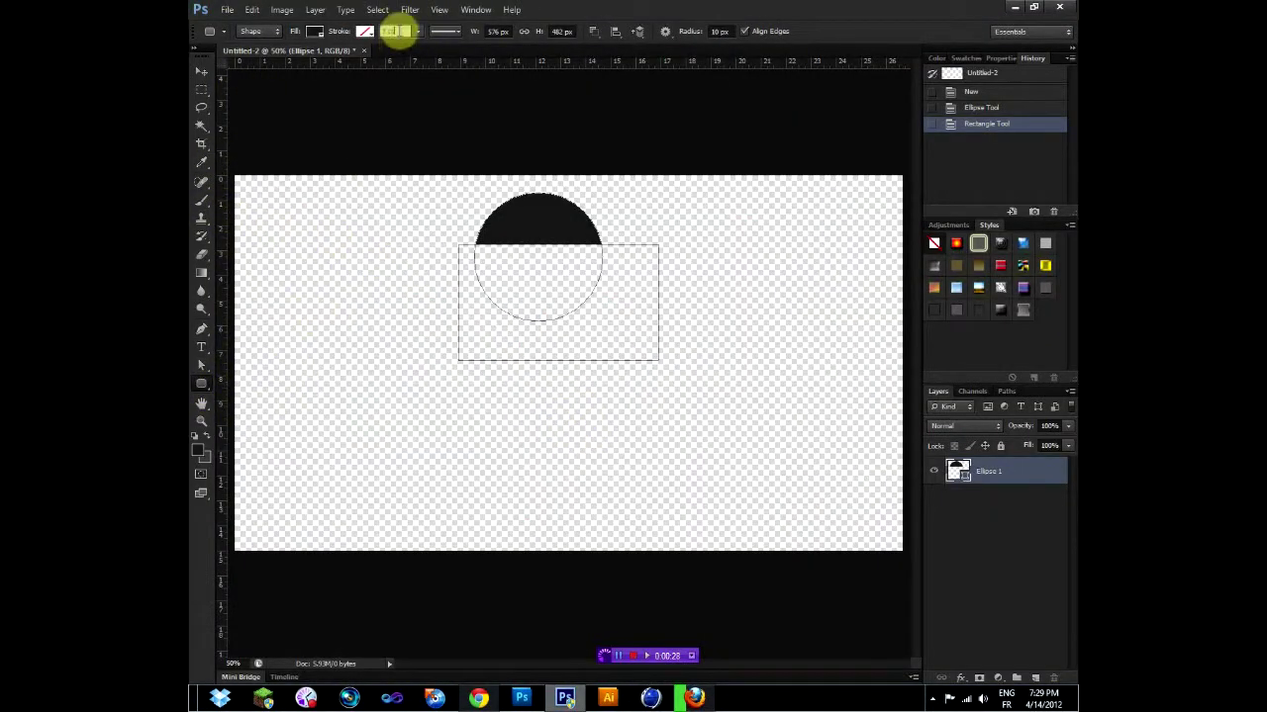
Set the half-circle's stroke to 0 pt, add an empty Layer 1, and sketch a rounded rectangle.
left_click(538, 354)
left_click(588, 286)
left_click(1035, 678)
left_click(988, 488)
left_click(417, 31)
left_click_drag(424, 56, 382, 50)
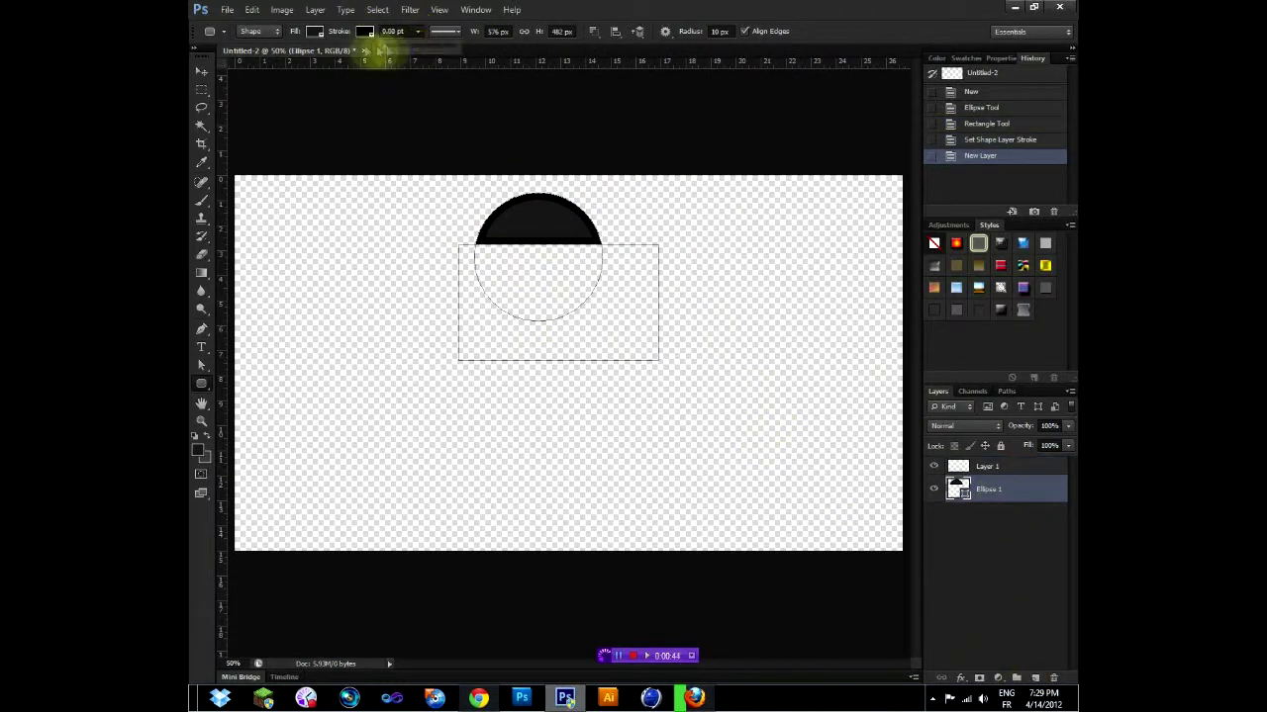
left_click(1009, 466)
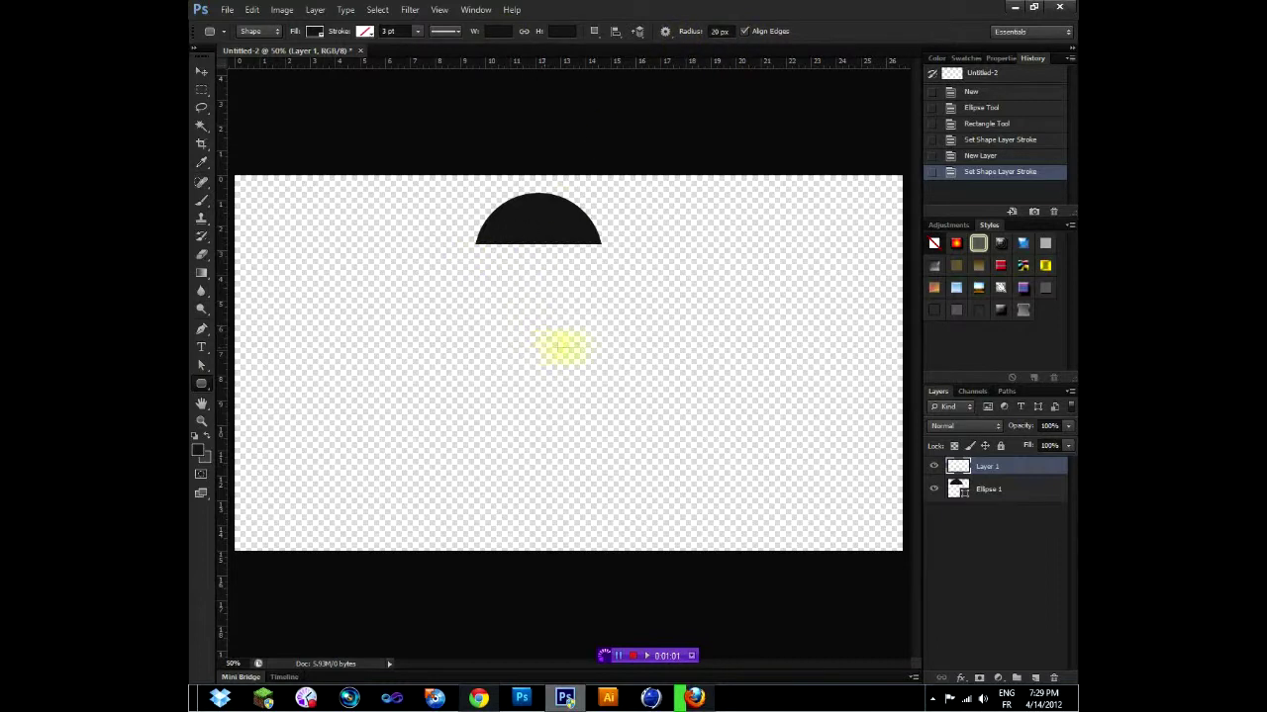
left_click_drag(576, 371, 627, 370)
Redraw a tall pill shape below the head and move it up to overlap the half-circle.
key("ctrl+z")
mouse_move(476, 225)
left_mouse_down()
mouse_move(546, 431)
mouse_move(603, 430)
left_mouse_up()
key("ctrl+t")
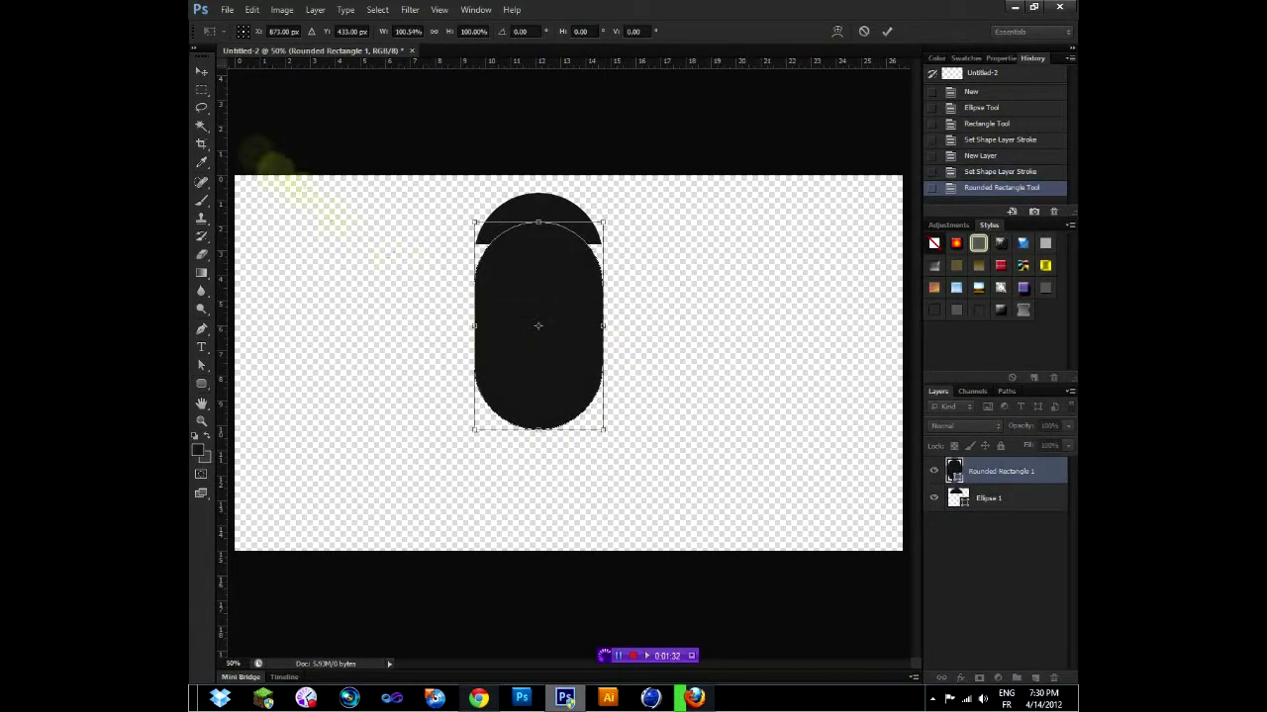
left_click_drag(529, 365, 528, 345)
double_click(537, 346)
Combine a rectangle with the top of the pill to trim it.
right_click(201, 383)
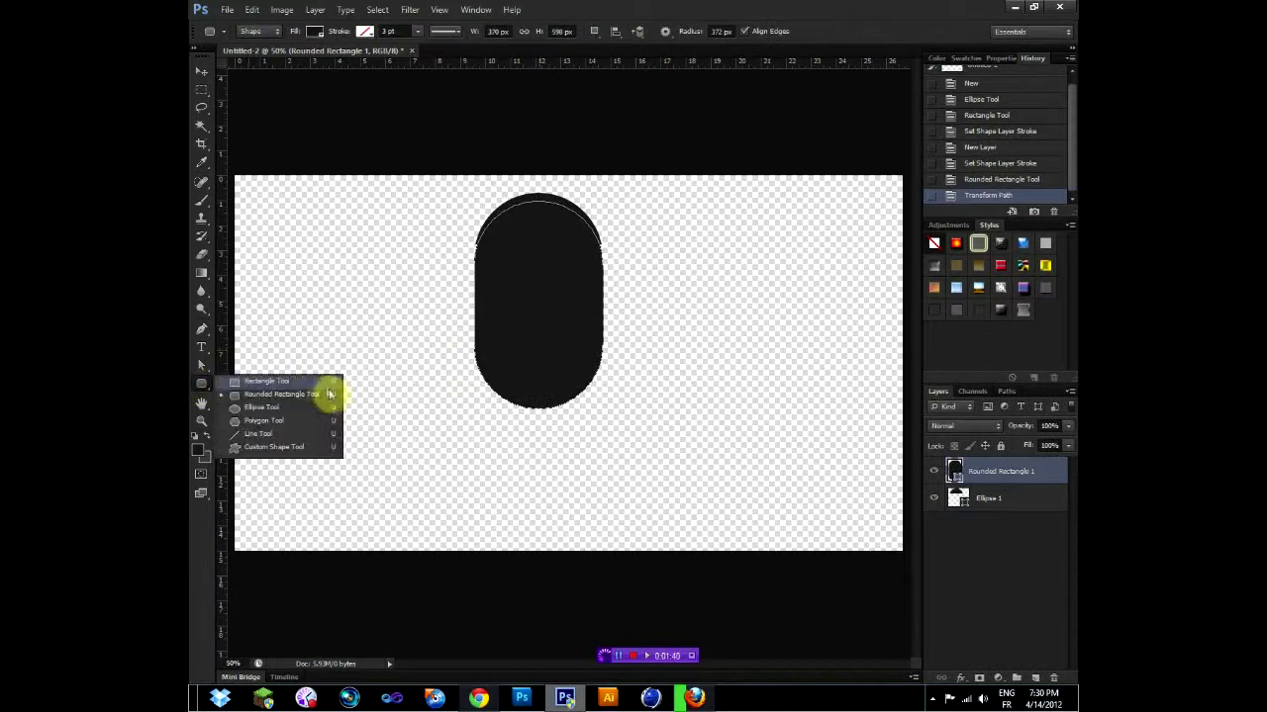
left_click(266, 381)
left_click(594, 31)
left_click(663, 74)
left_click_drag(469, 179, 608, 245)
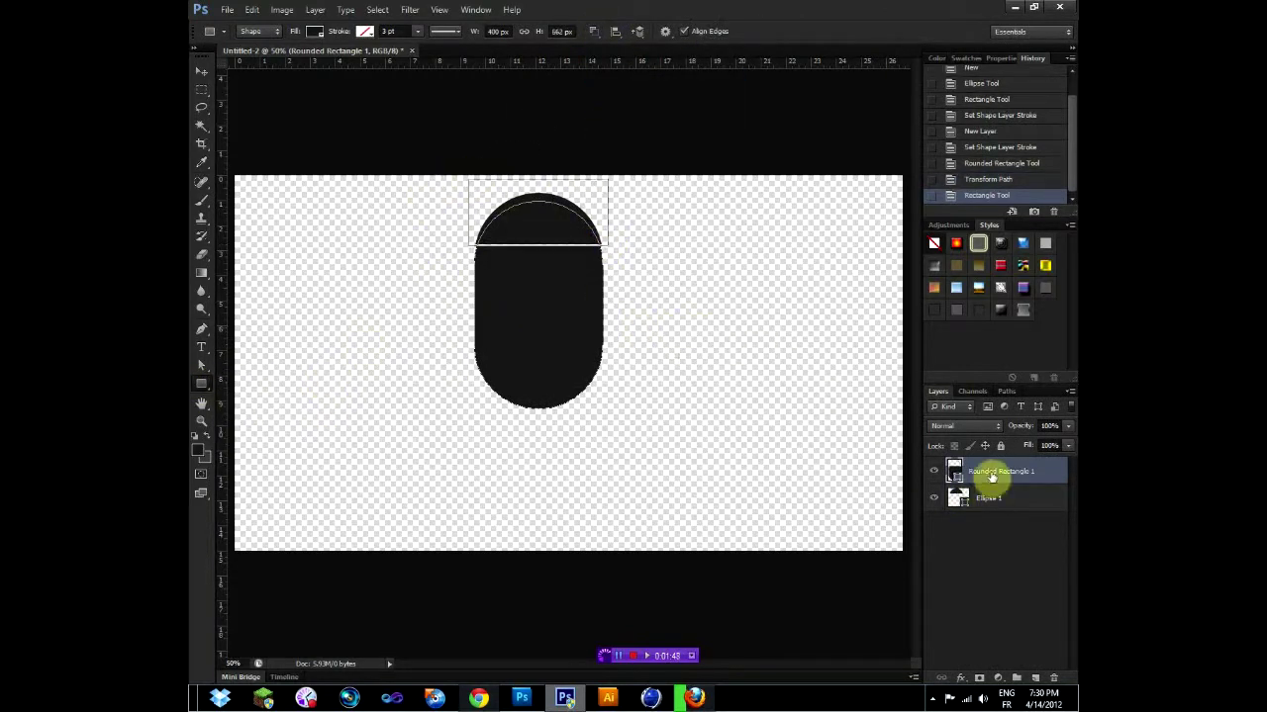
left_click_drag(527, 294, 554, 319)
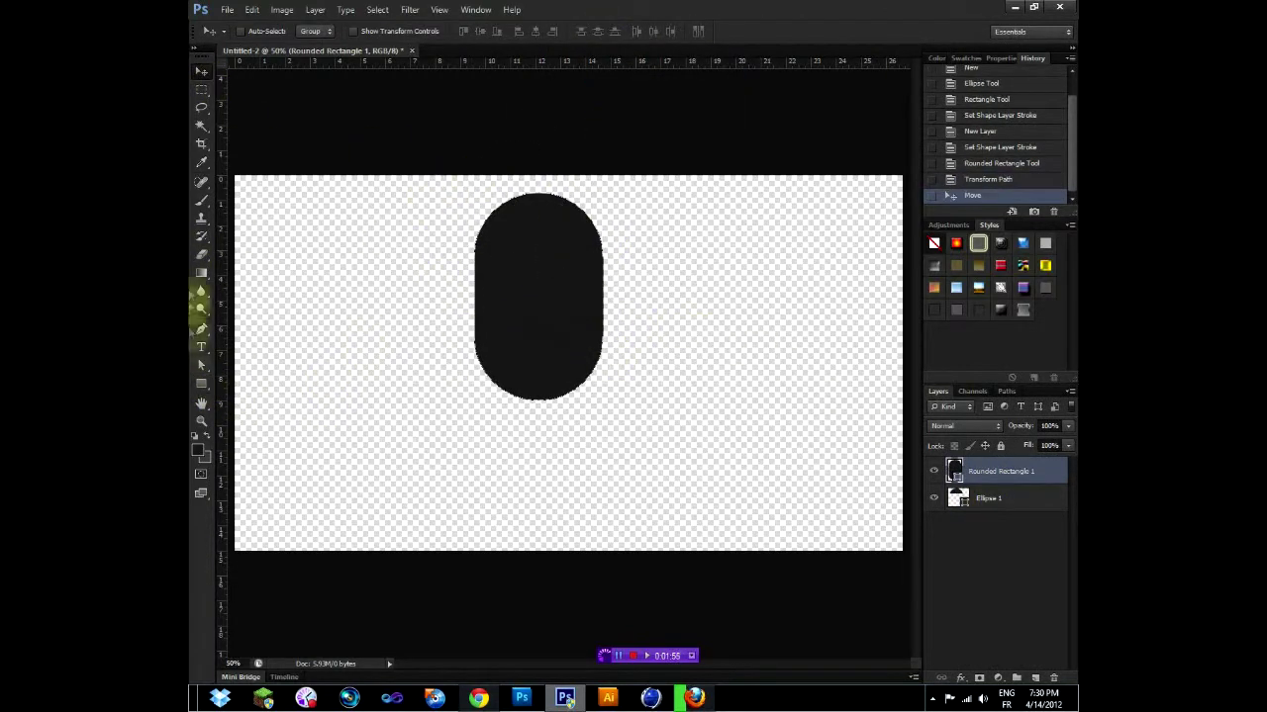
Draw another combining rectangle across the head area and compare with the bee reference.
left_click(594, 31)
left_click(663, 75)
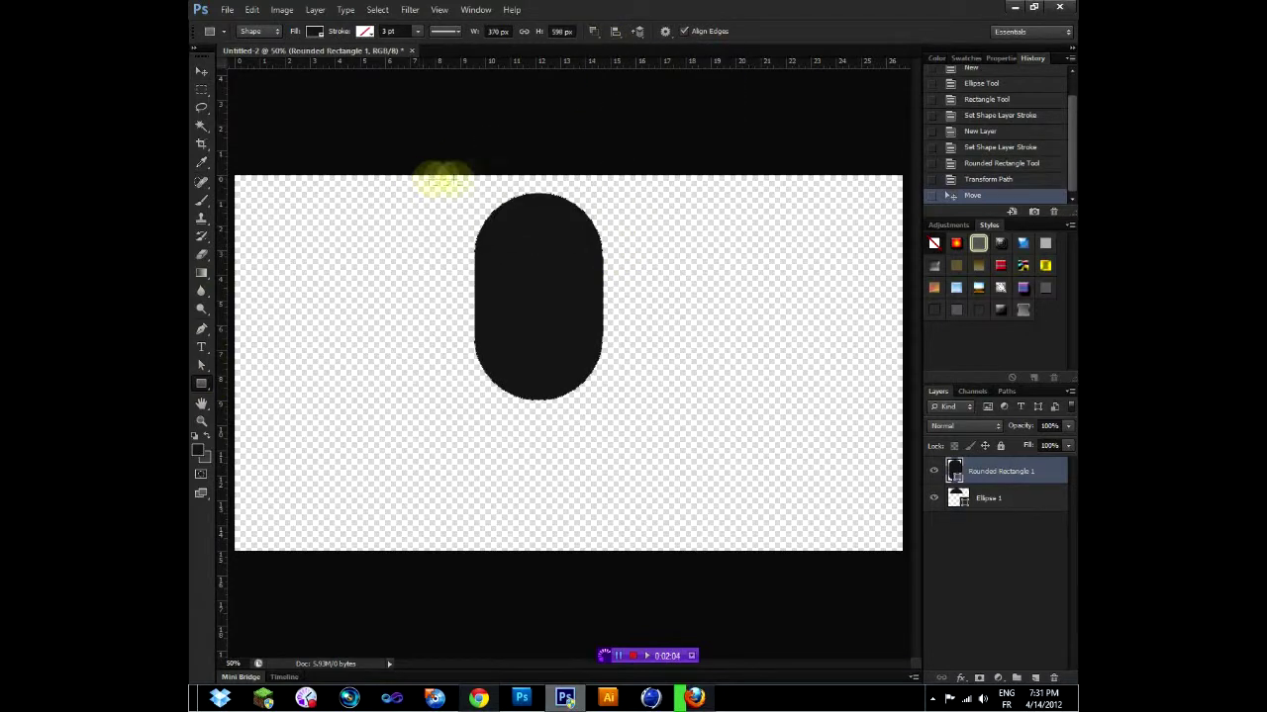
left_click_drag(444, 179, 621, 244)
key("alt+Tab")
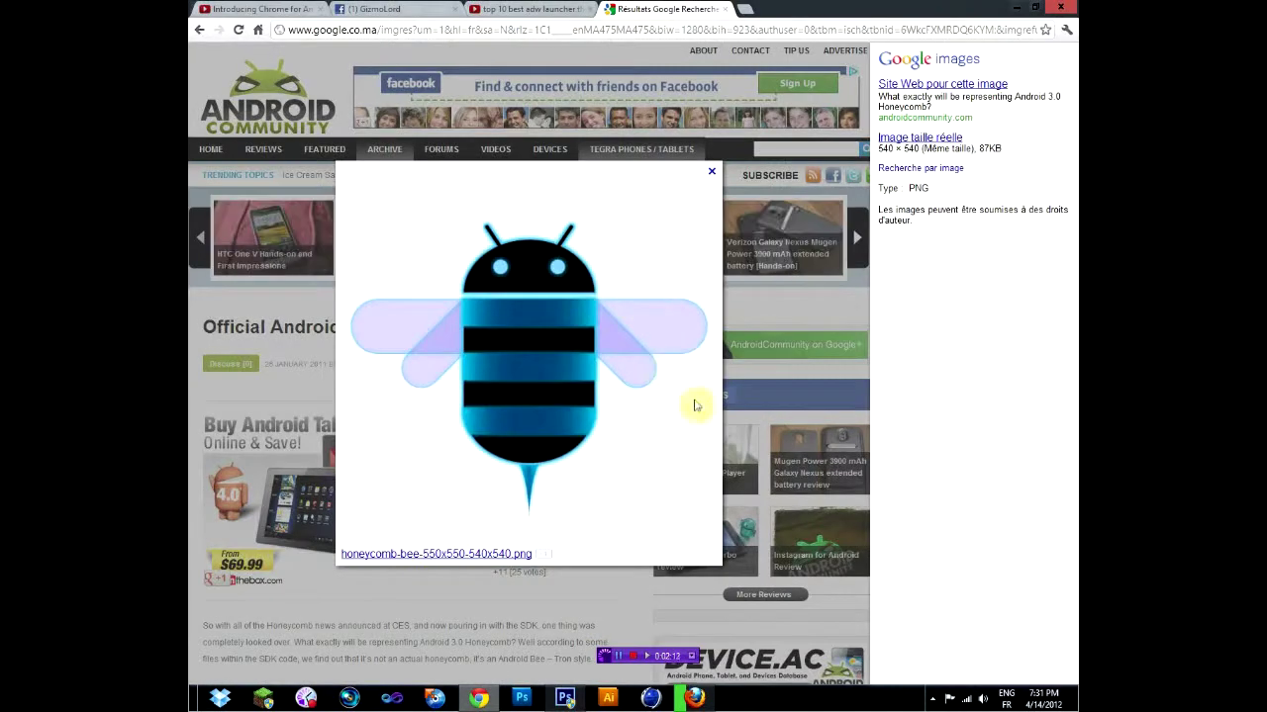
key("alt+Tab")
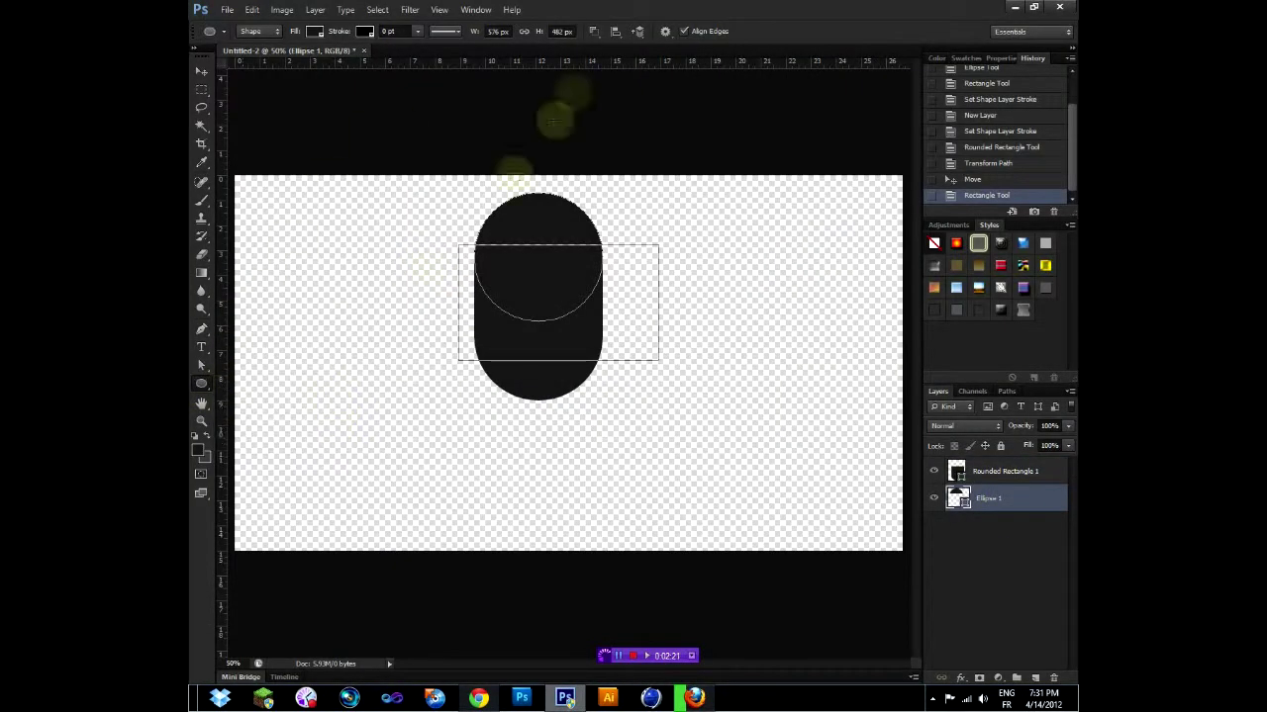
Place small white eyes on the head and glance at the reference.
left_click_drag(520, 231, 564, 222)
left_click(200, 365)
key("alt+Tab")
key("alt+Tab")
Draw a thin rounded-rectangle antenna, rotate it -30°, and move it to the head's top-left.
right_click(201, 383)
left_click(272, 390)
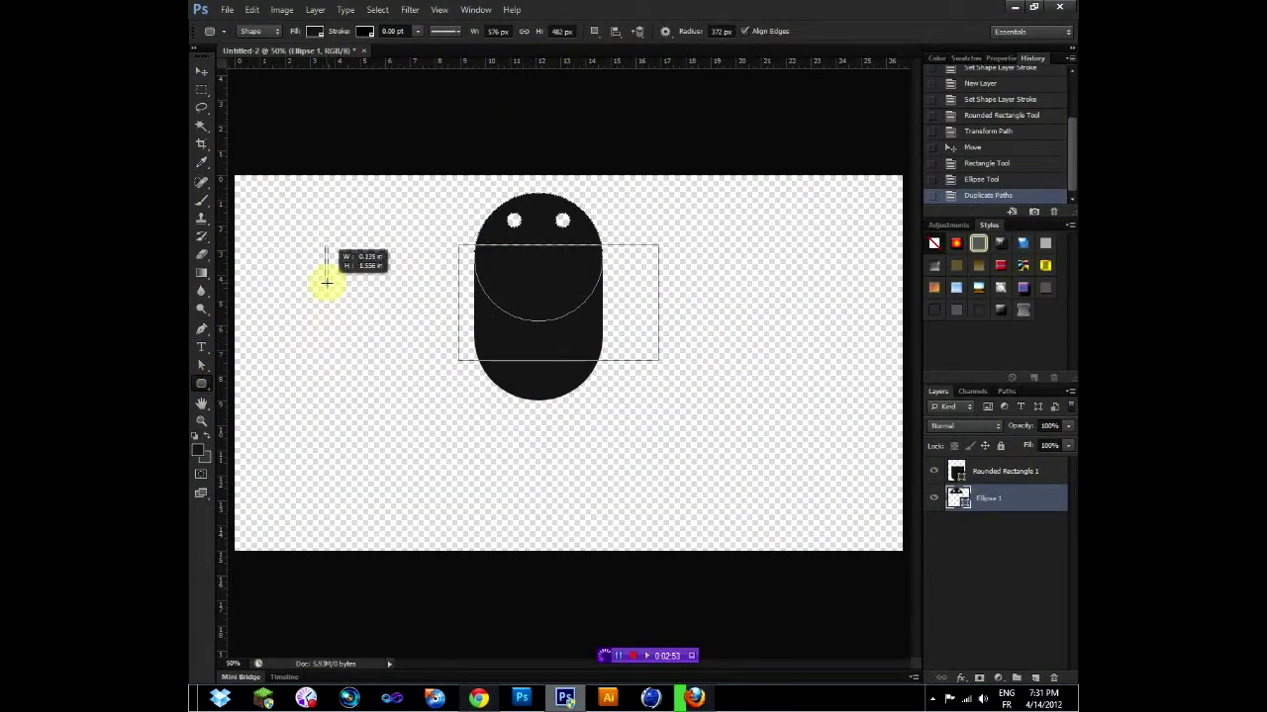
left_click_drag(331, 326, 326, 282)
key("ctrl+t")
left_click_drag(376, 237, 347, 220)
left_click_drag(339, 308, 485, 230)
scroll(330, 279, "up", 3)
left_click_drag(330, 279, 782, 163)
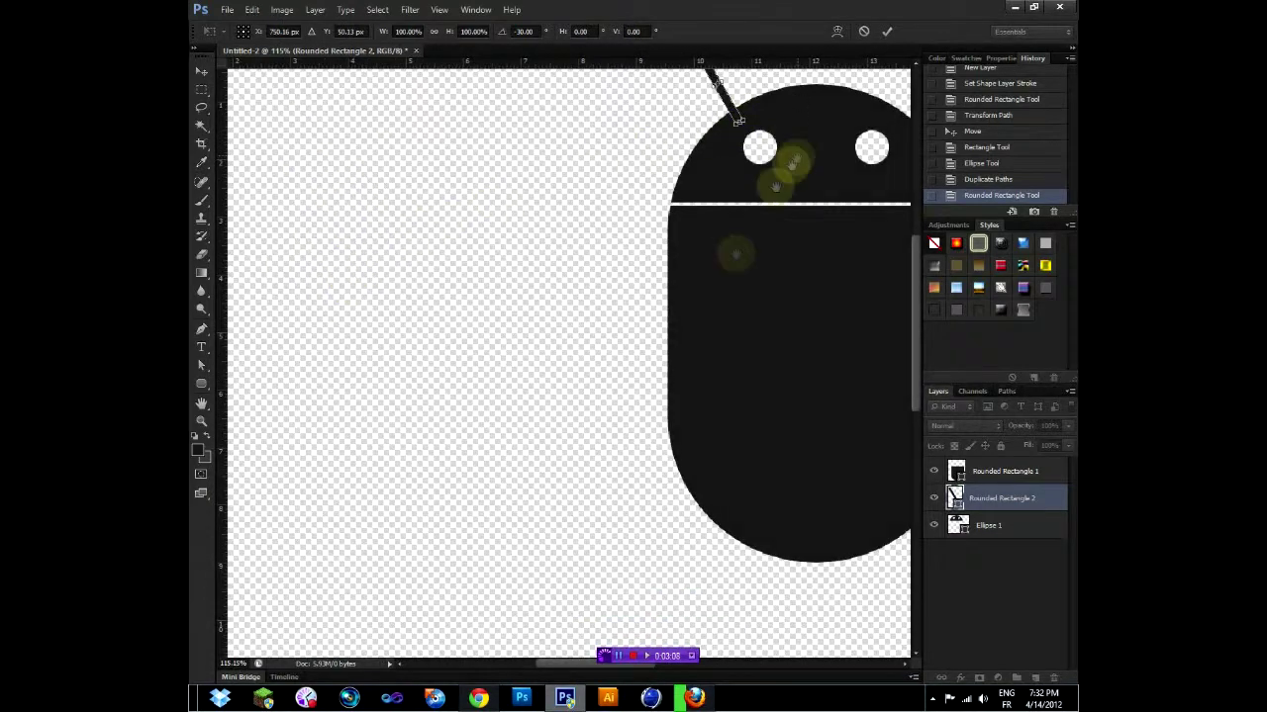
Copy the antenna to the head's right, flip it horizontally, and nudge it down.
scroll(641, 314, "down", 2)
left_click(955, 475)
left_click_drag(619, 328, 760, 319)
right_click(741, 317)
key("ctrl+t")
key("Return")
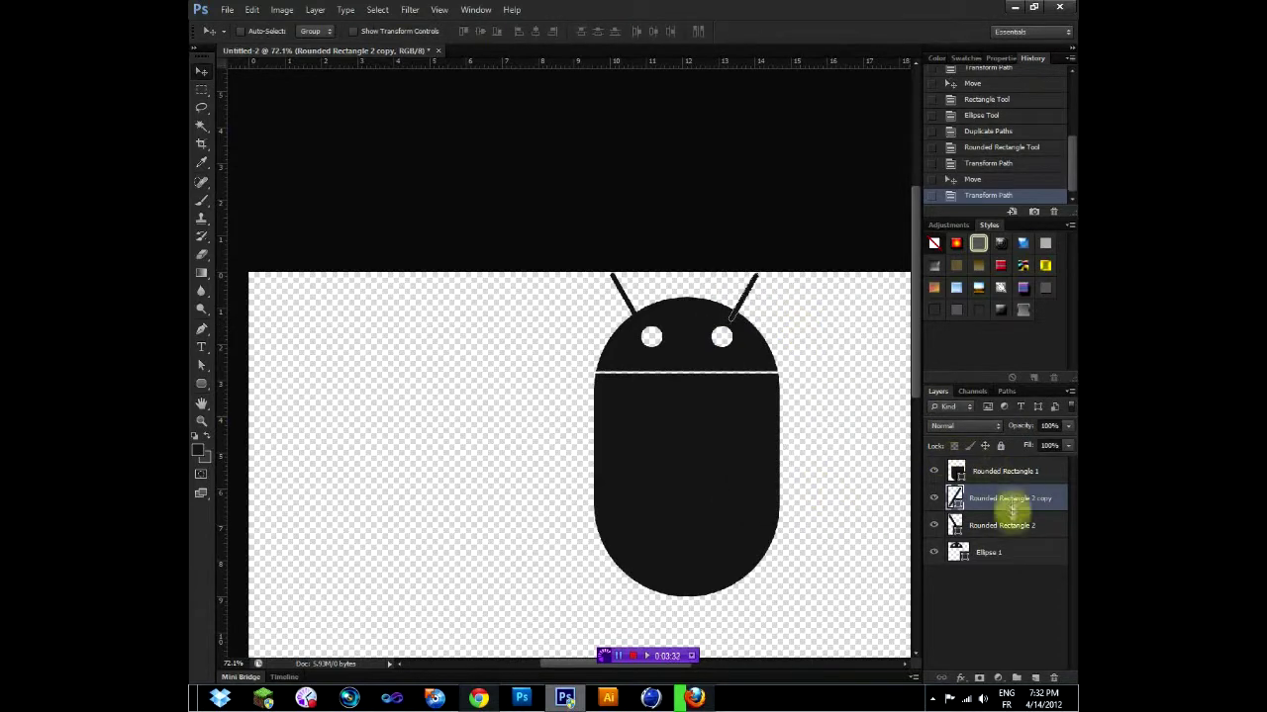
key("Down")
Move both antenna layers beneath the head and nudge each antenna inward.
left_click(1002, 525, "shift")
left_click_drag(1002, 524, 978, 556)
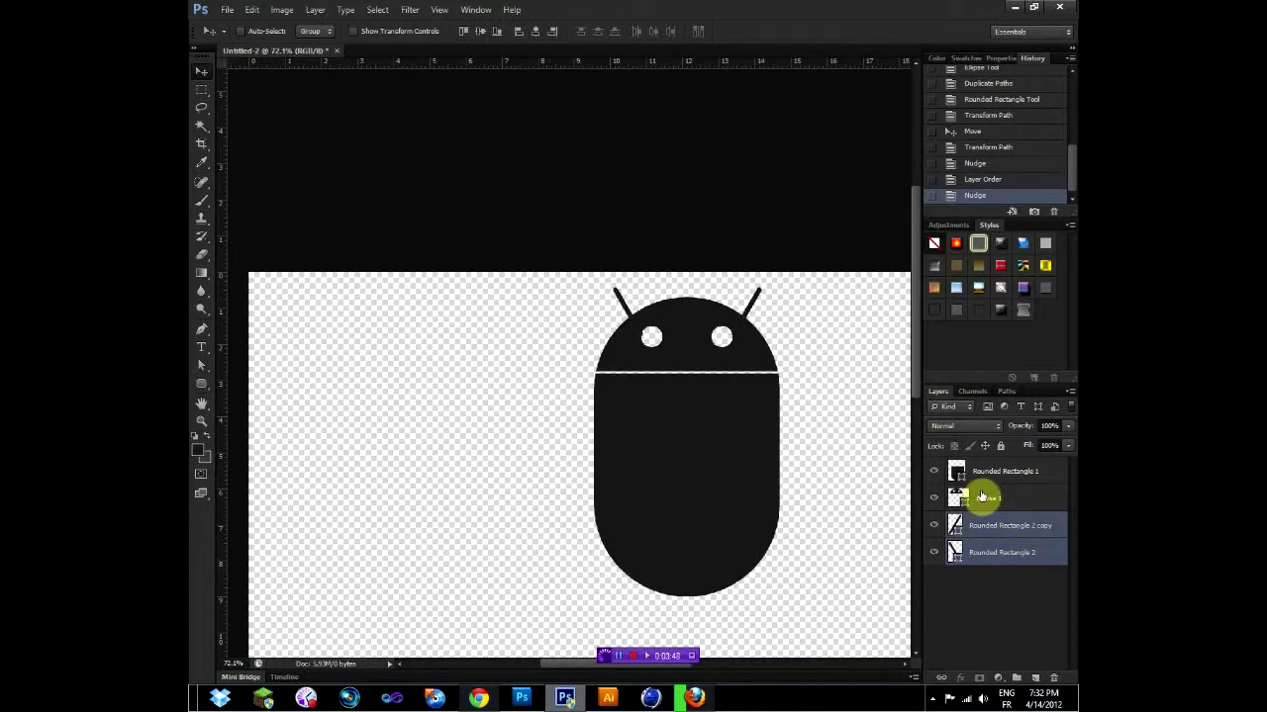
left_click(1004, 524)
key("shift+Left")
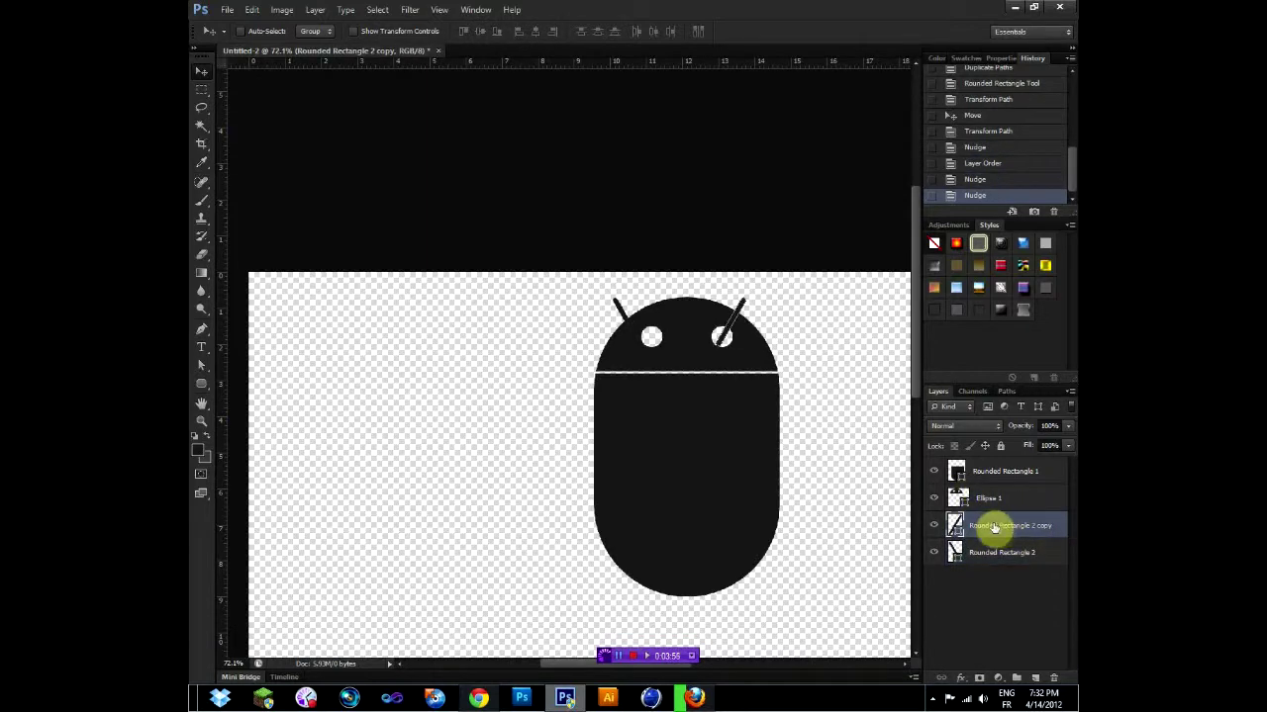
left_click(1008, 551)
key("shift+Right")
Trim both antennas short with combining rectangles.
left_click_drag(201, 384, 265, 389)
left_click(265, 382)
left_click(600, 31)
left_click(643, 79)
left_click_drag(565, 419, 811, 316)
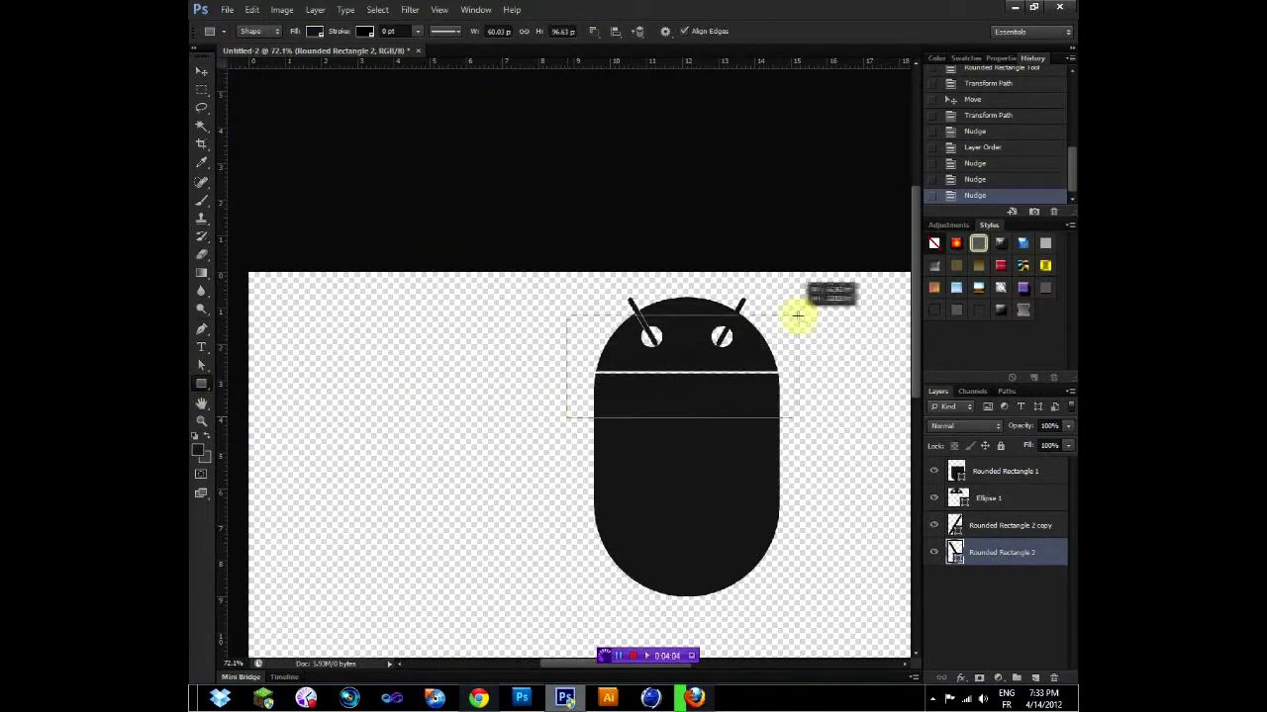
left_click(1002, 524)
mouse_move(797, 374)
left_mouse_down()
mouse_move(599, 354)
mouse_move(550, 322)
left_mouse_up()
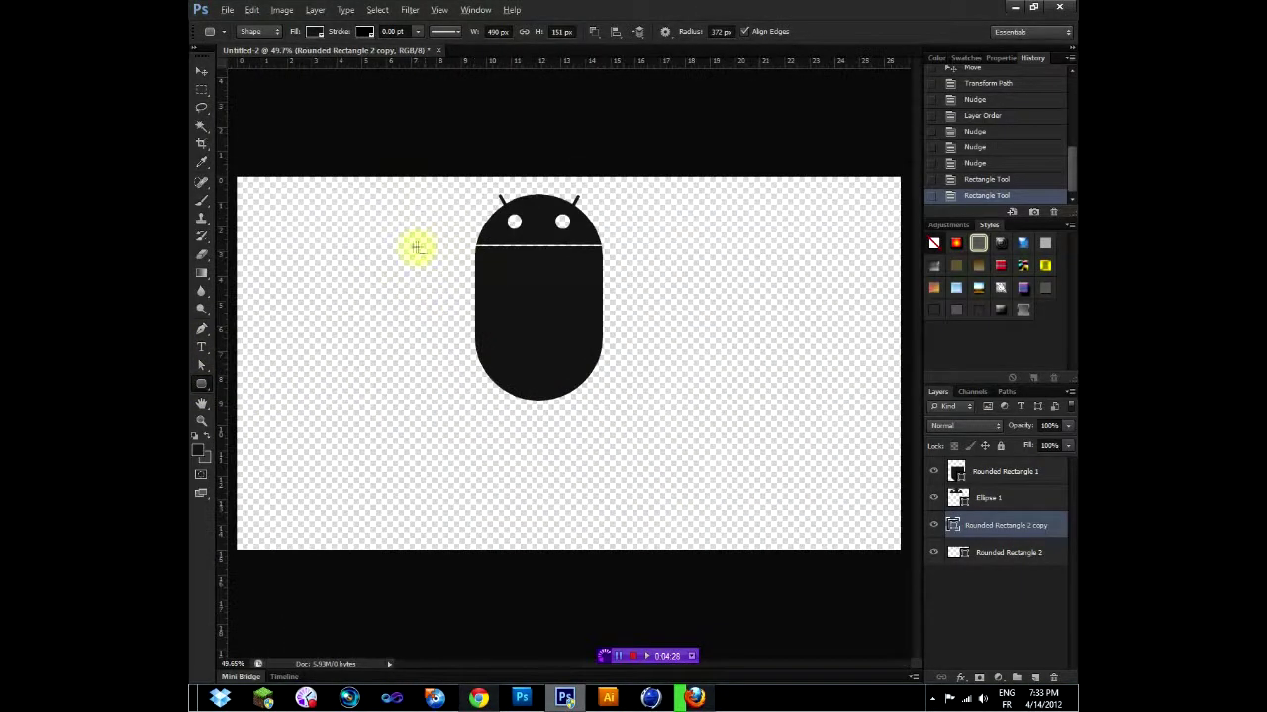
Set no fill with a stroke and outline a wide rounded rectangle across the body.
left_click(255, 60)
left_click(364, 30)
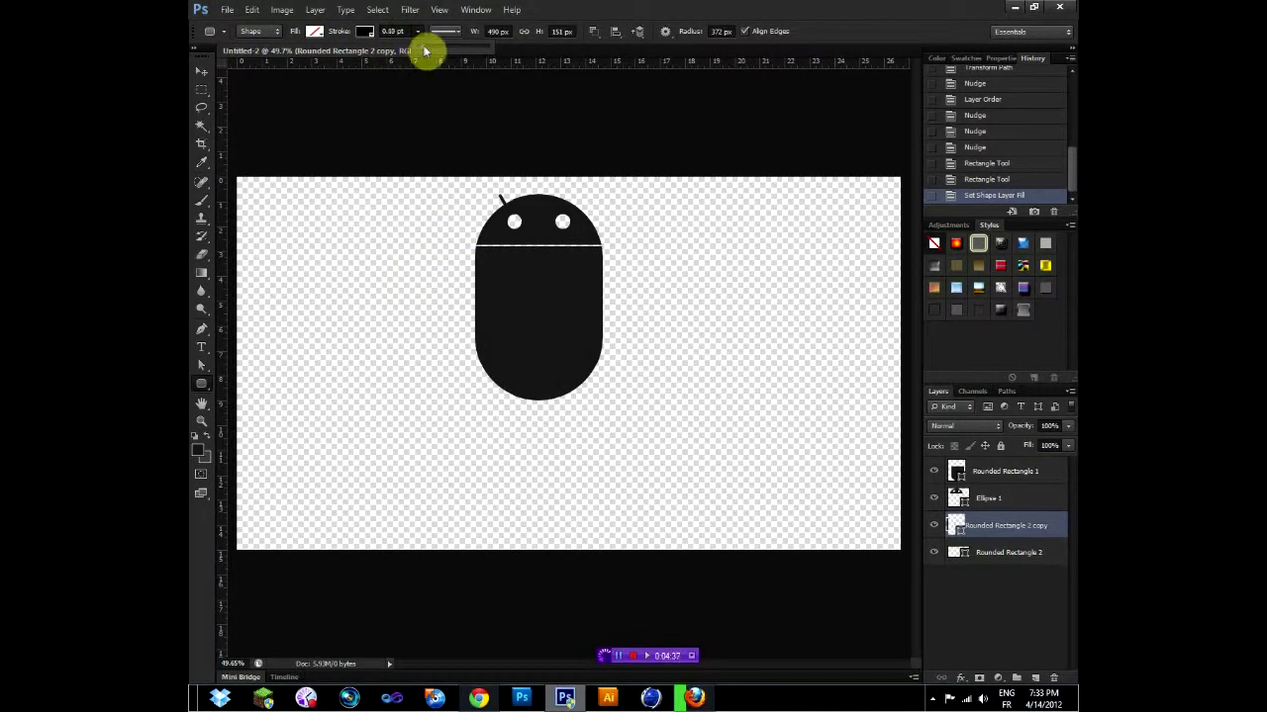
left_click(364, 31)
left_click_drag(378, 247, 687, 287)
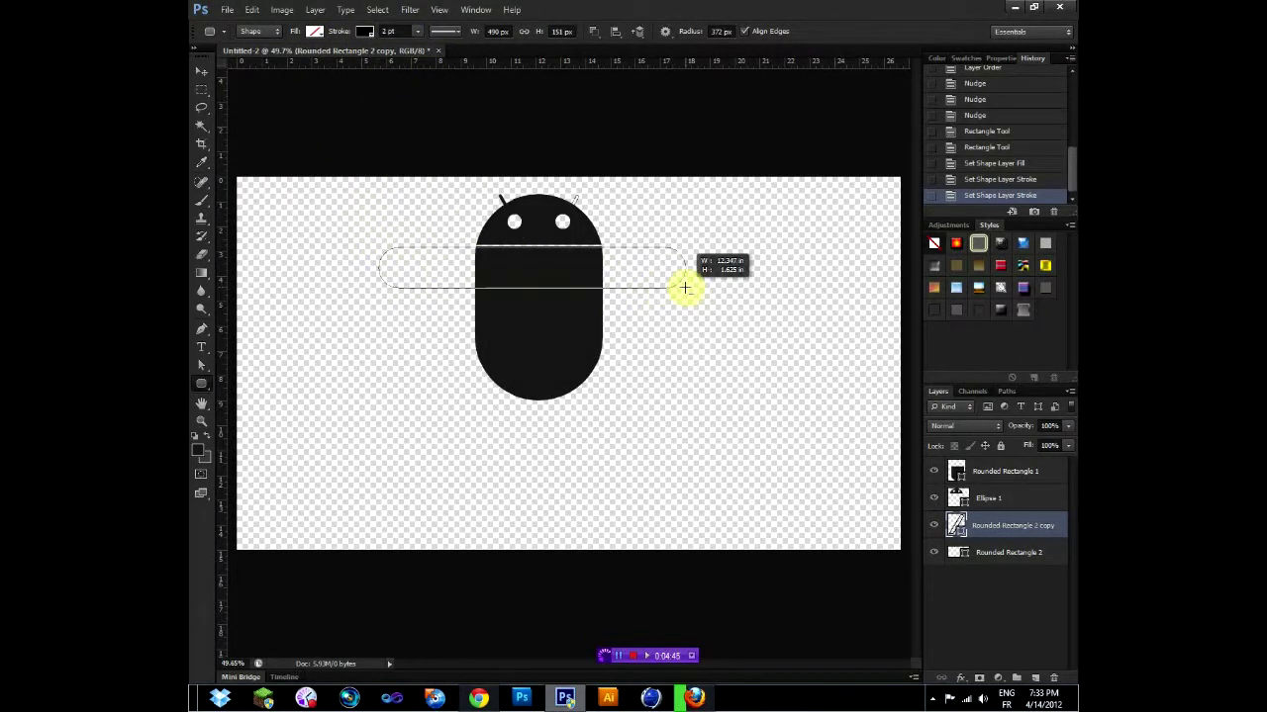
left_click_drag(689, 291, 541, 190)
left_click(1004, 471)
Place a vertical centre guide, then draw a wide bar across the upper body and make it taller.
mouse_move(227, 138)
left_mouse_down()
mouse_move(539, 306)
mouse_move(687, 255)
left_mouse_up()
key("ctrl+z")
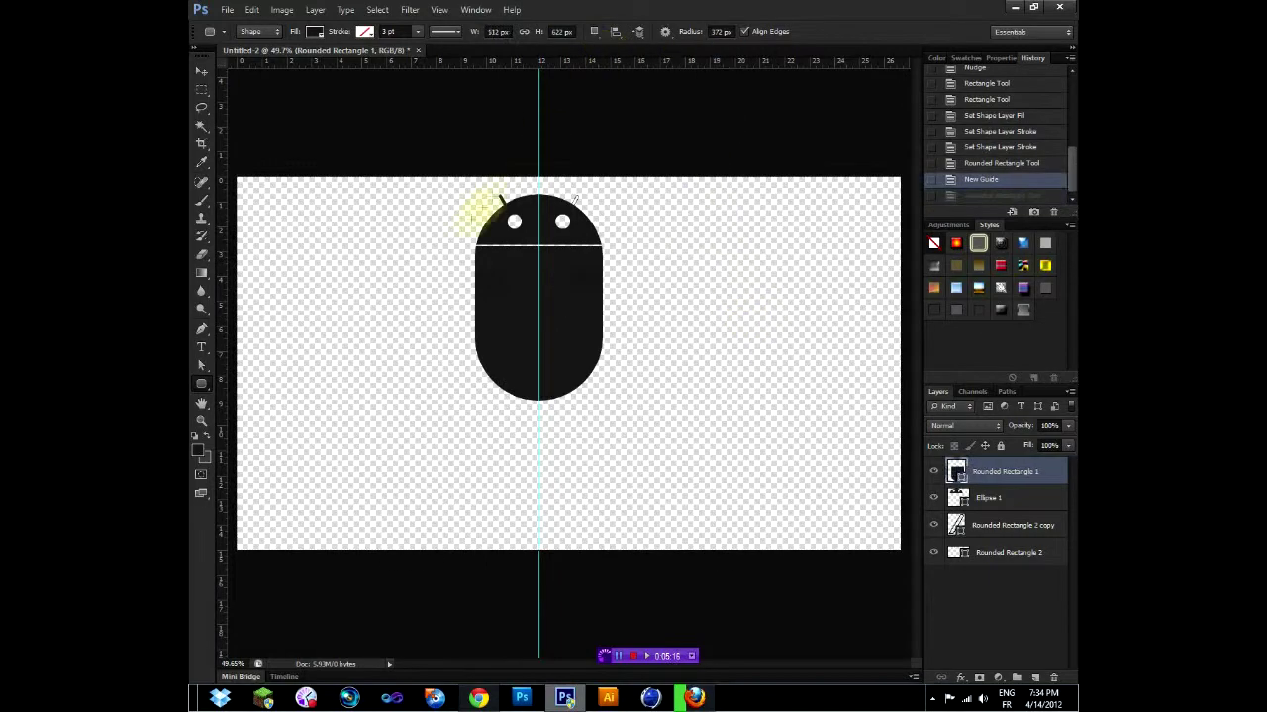
left_click_drag(538, 263, 683, 282)
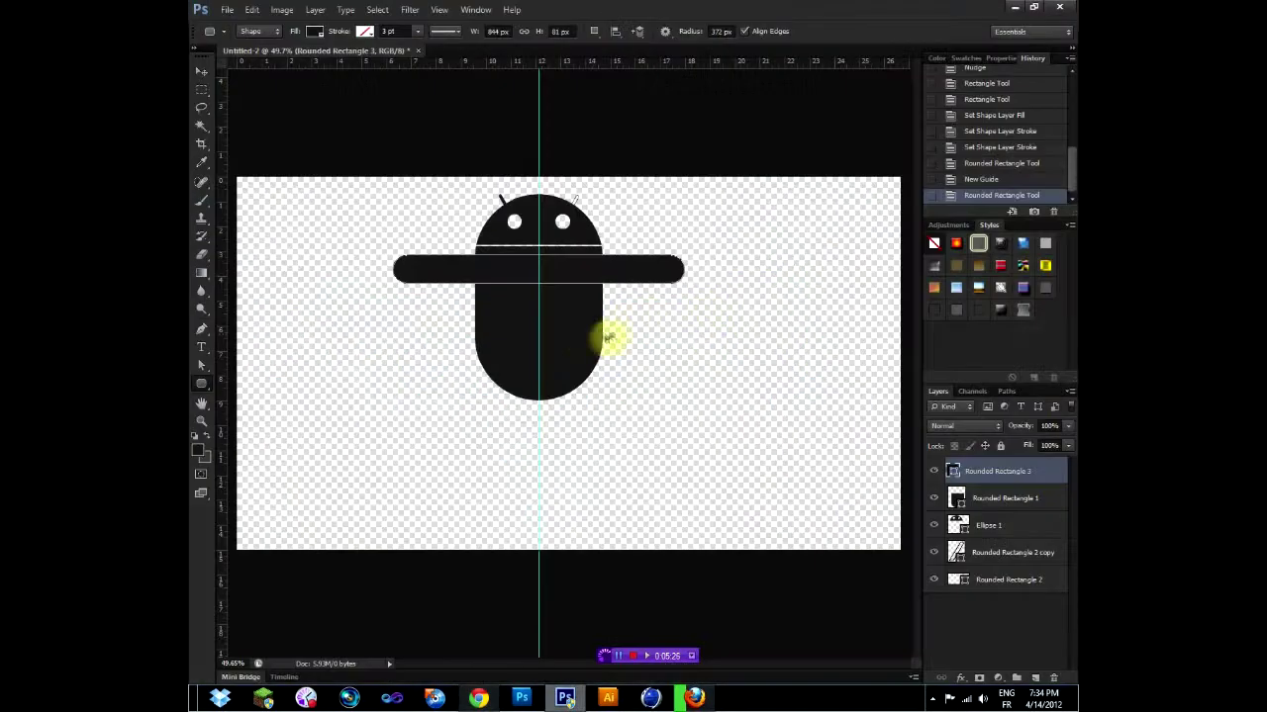
key("ctrl+t")
left_click_drag(539, 283, 539, 297)
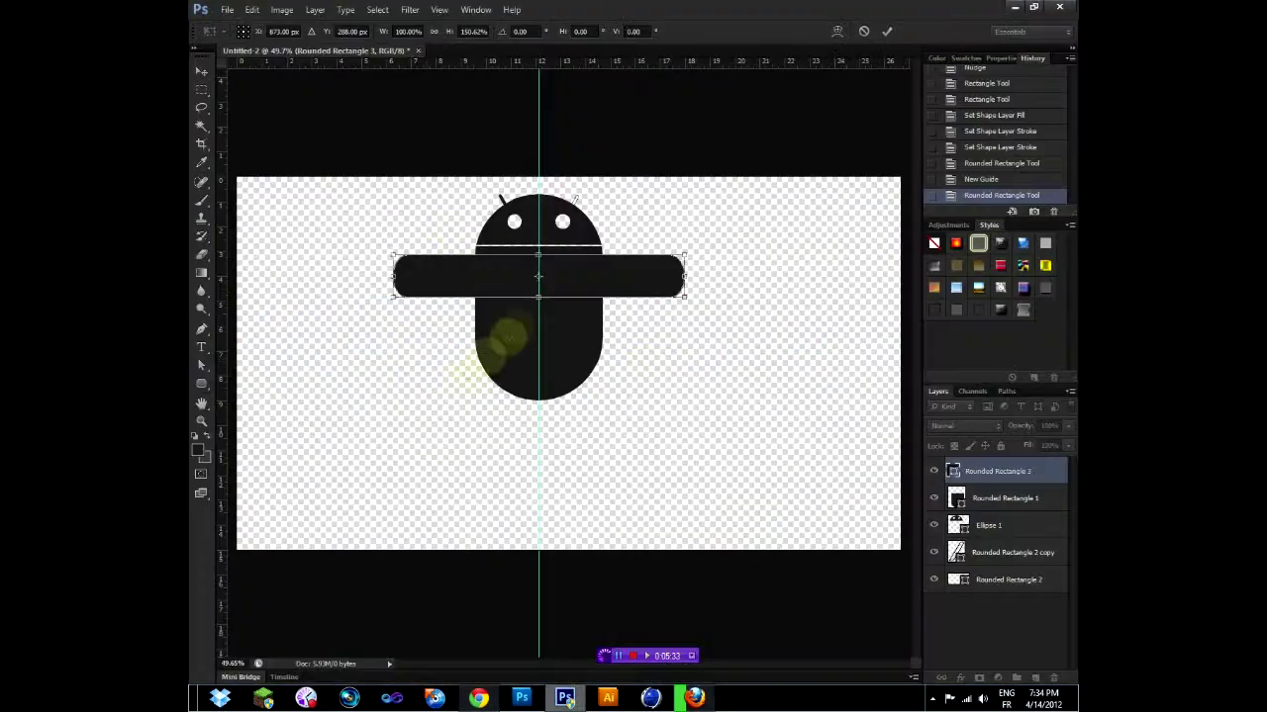
Move the bar layer beneath the body and give it no fill and 0 stroke width.
key("Return")
left_click_drag(998, 471, 1007, 512)
left_click(314, 31)
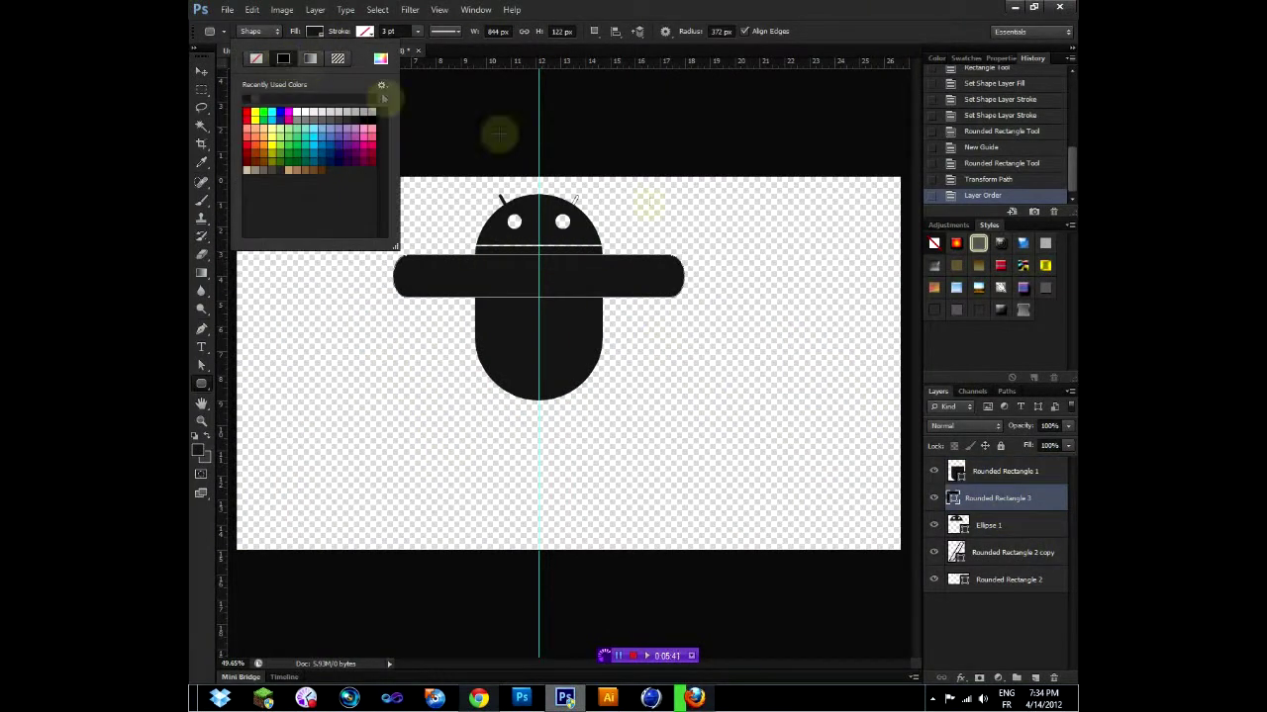
left_click(1000, 475)
left_click(999, 498)
left_click(315, 31)
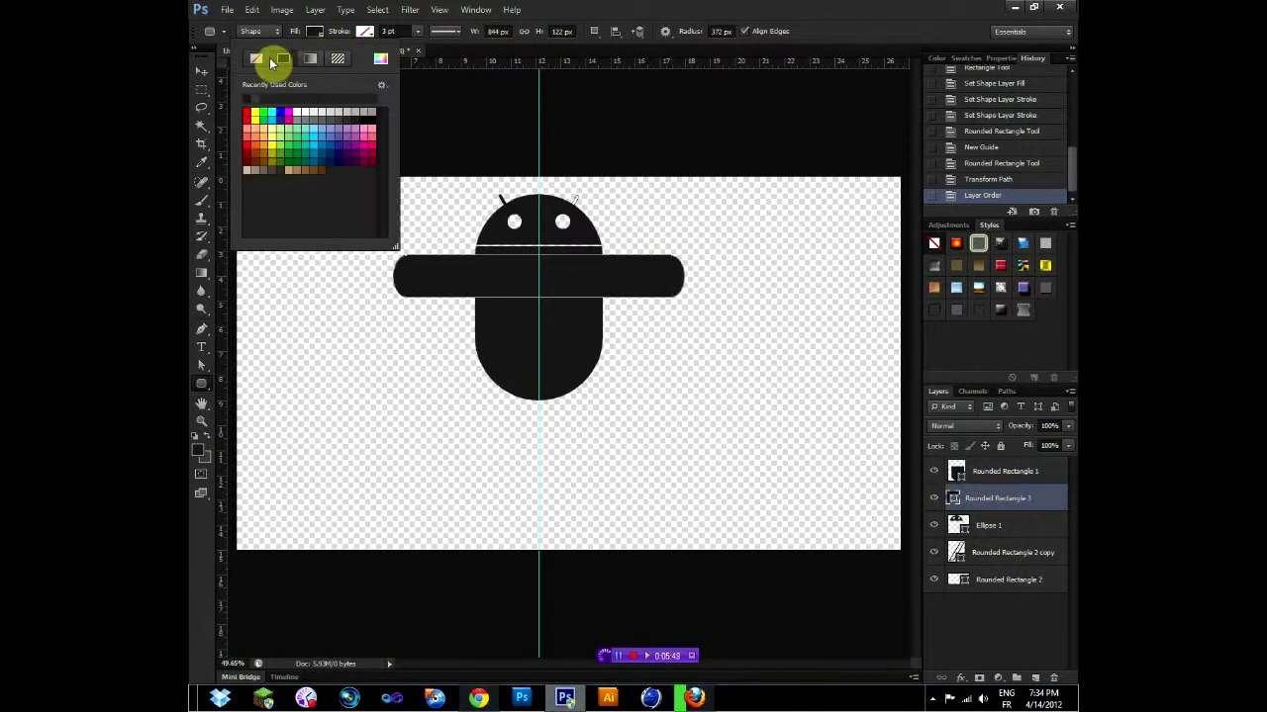
left_click(269, 57)
left_click(365, 30)
left_click(417, 31)
left_click_drag(426, 43, 398, 44)
Add a cyan Outer Glow of size 57 to the wing bar.
left_click(960, 677)
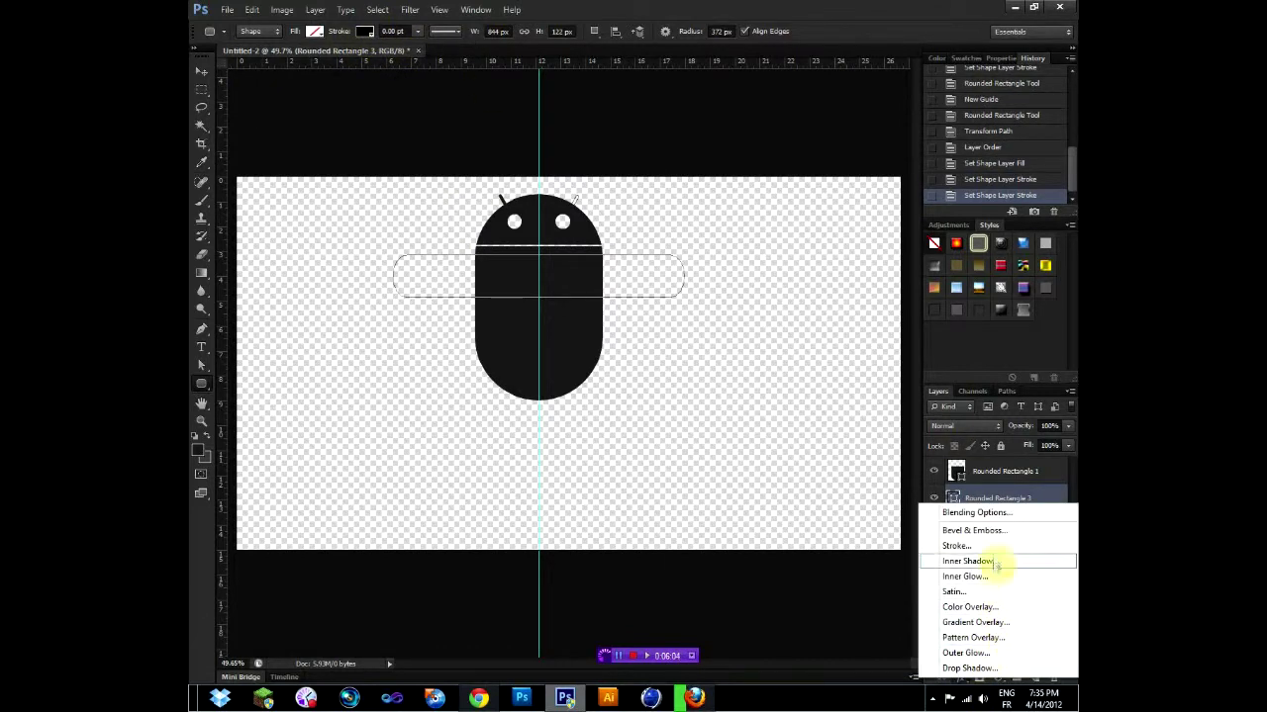
left_click(965, 653)
left_click(704, 445)
left_click(640, 270)
left_click(777, 176)
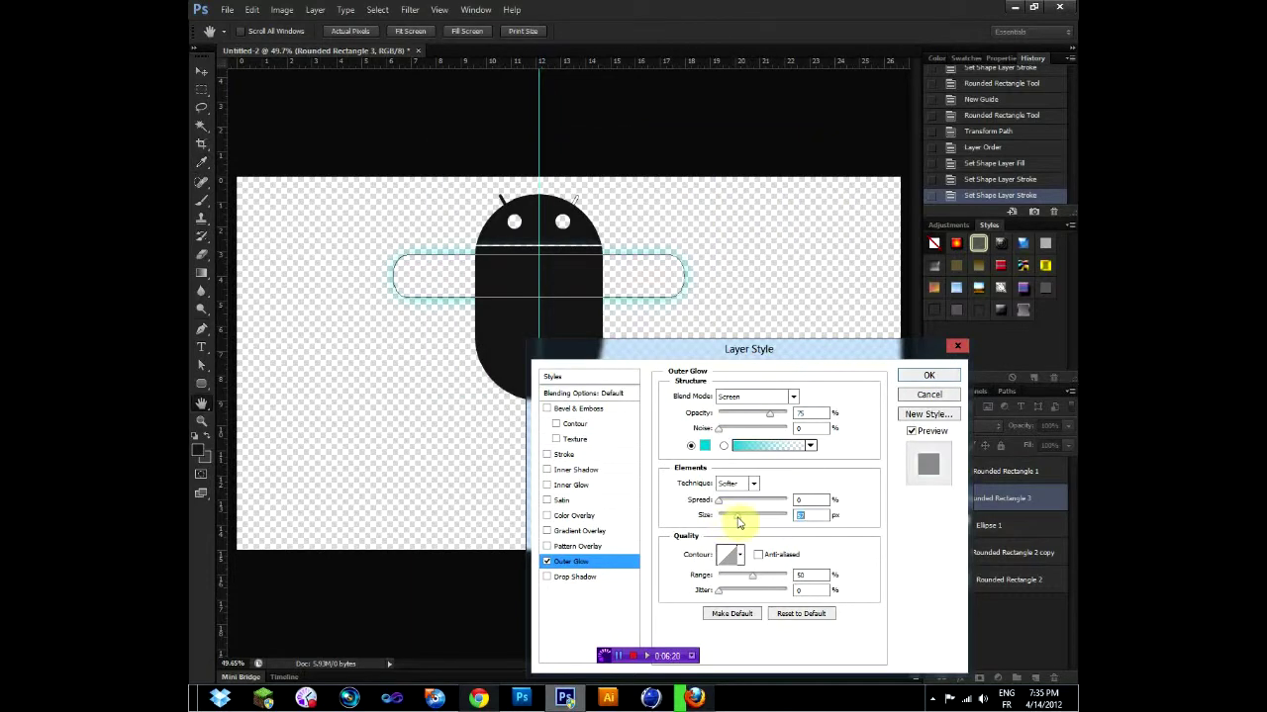
key("Tab")
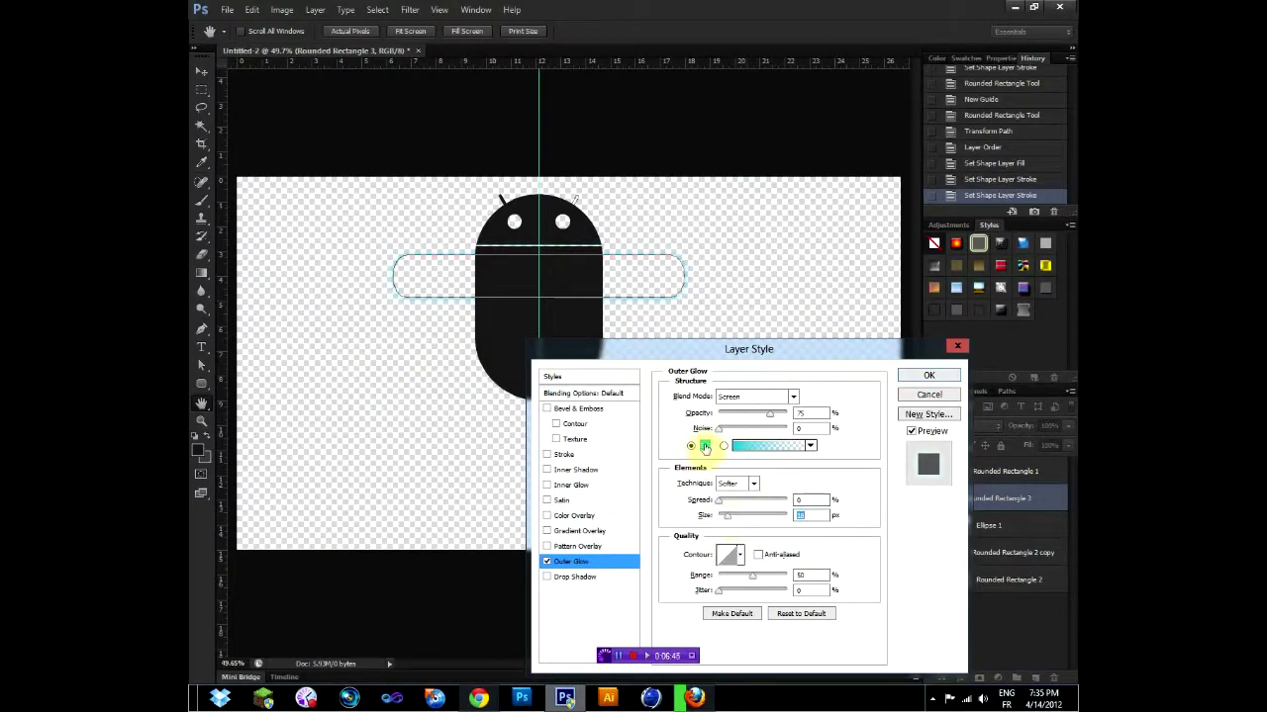
left_click(704, 446)
left_click(777, 176)
Add a cyan Stroke effect to the wing bar and apply the layer styles.
left_click(563, 454)
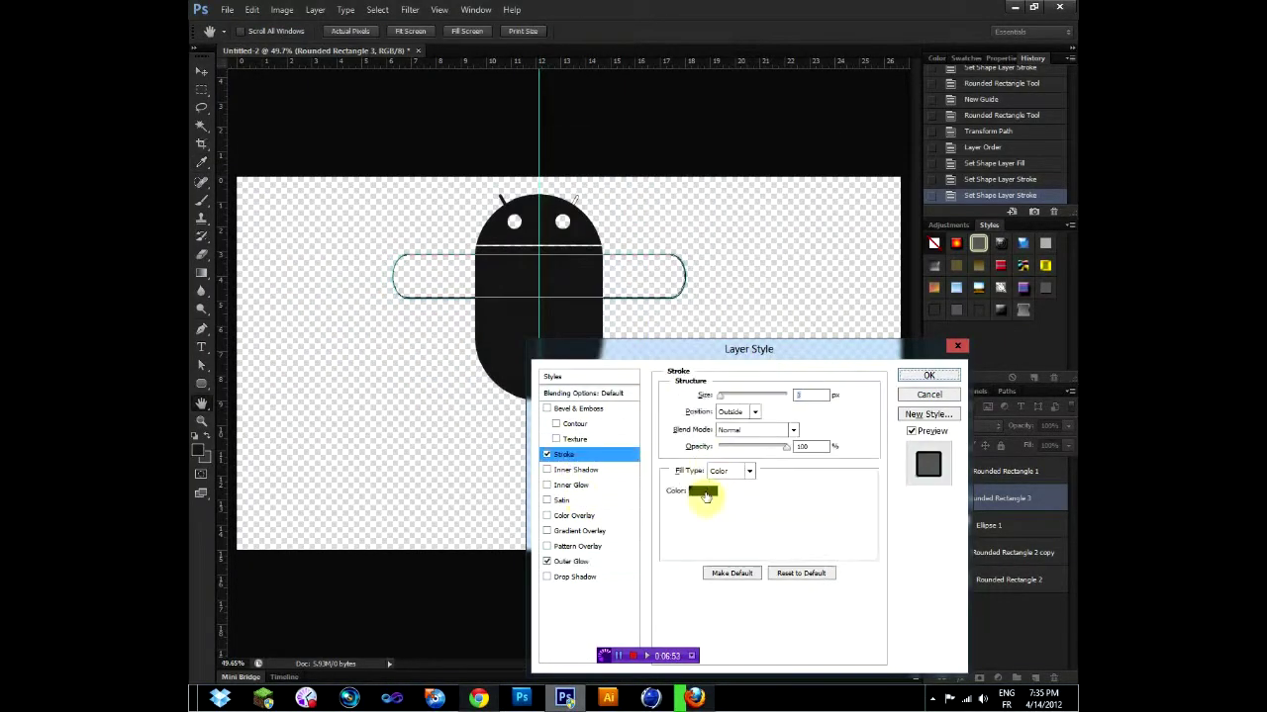
left_click(703, 491)
key("ctrl+v")
key("Return")
left_click(928, 375)
Load the bar's outline as a selection and add a new layer clipped to it.
left_click(953, 497, "ctrl")
left_click(1033, 678)
left_click(1029, 505, "alt")
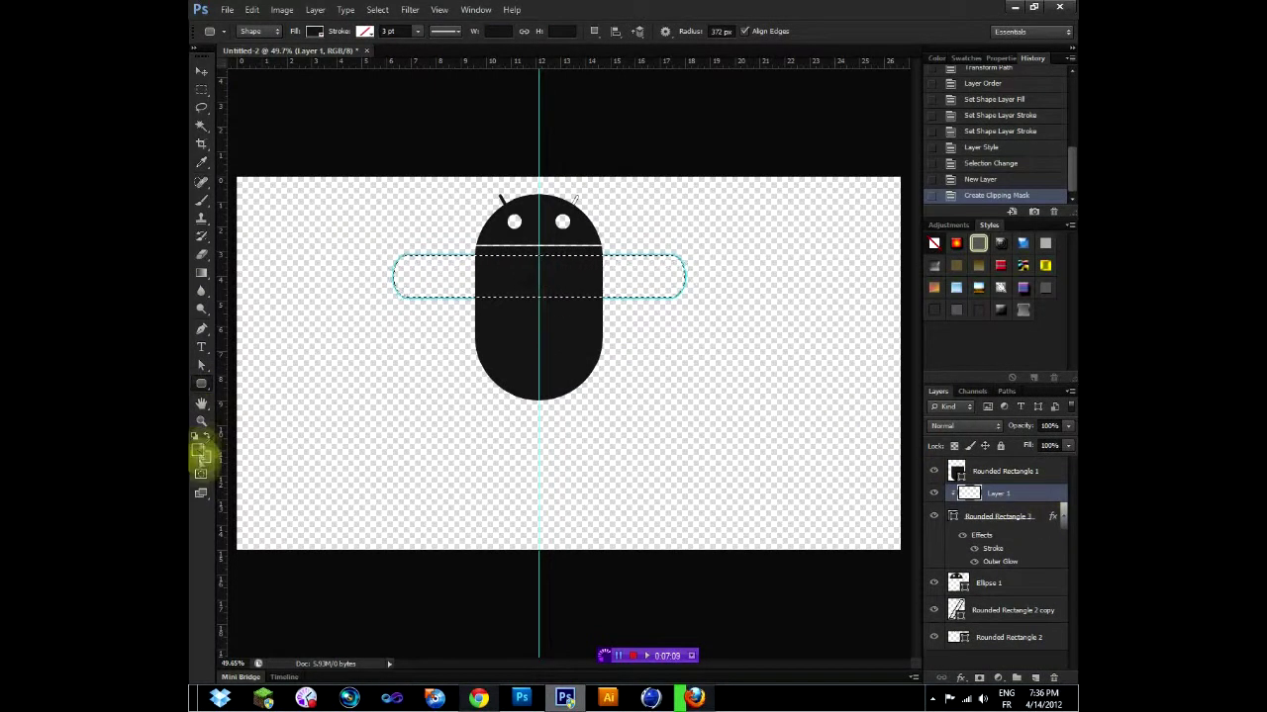
Paint magenta over the wing bar with a soft brush.
left_click(199, 439)
left_click(615, 206)
key("Return")
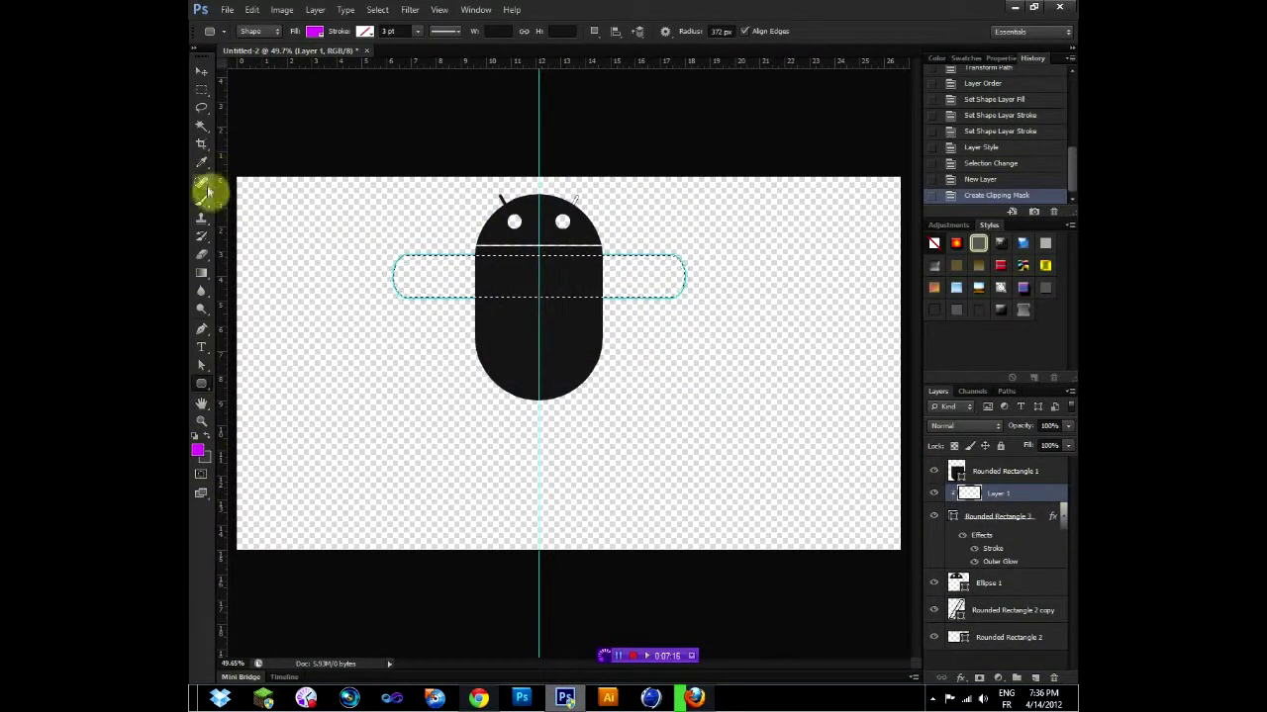
left_click(203, 186)
left_click(245, 31)
double_click(249, 136)
left_click_drag(416, 275, 673, 276)
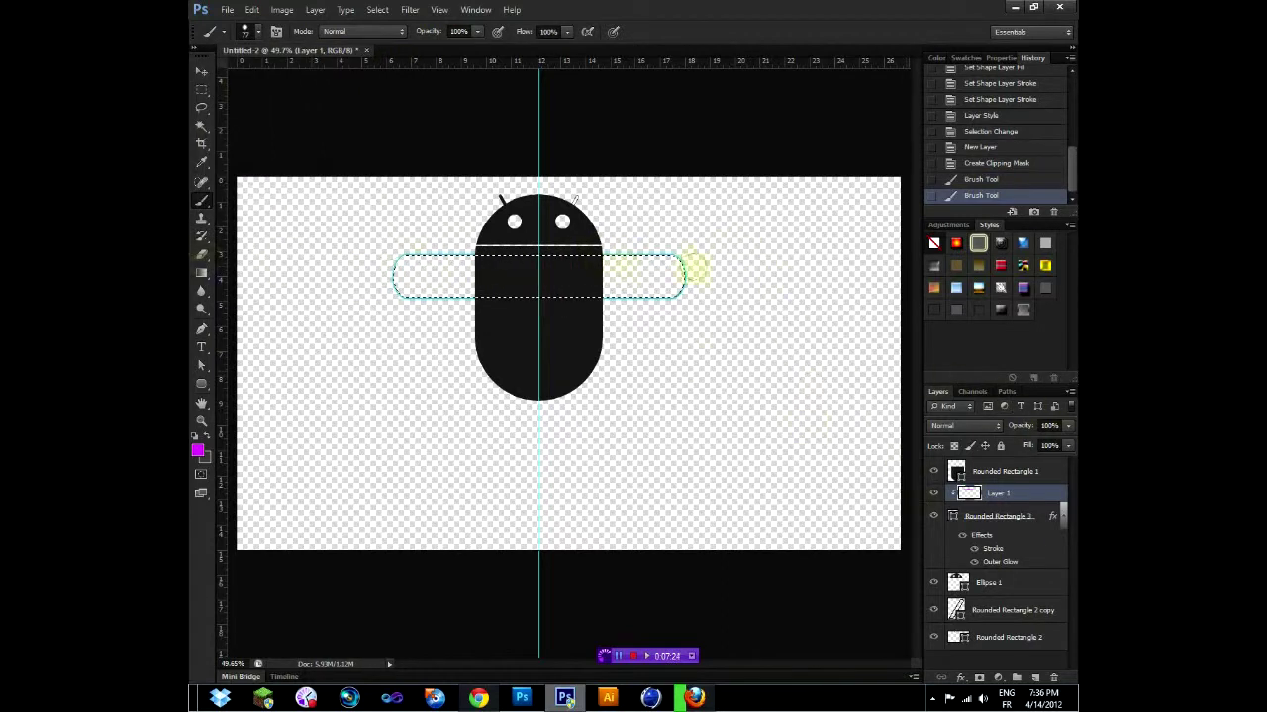
Lower the layer opacity to 55%, then undo and delete the magenta layer.
right_click(1000, 519)
left_click(346, 249)
left_click_drag(1064, 426, 1063, 427)
key("ctrl+d")
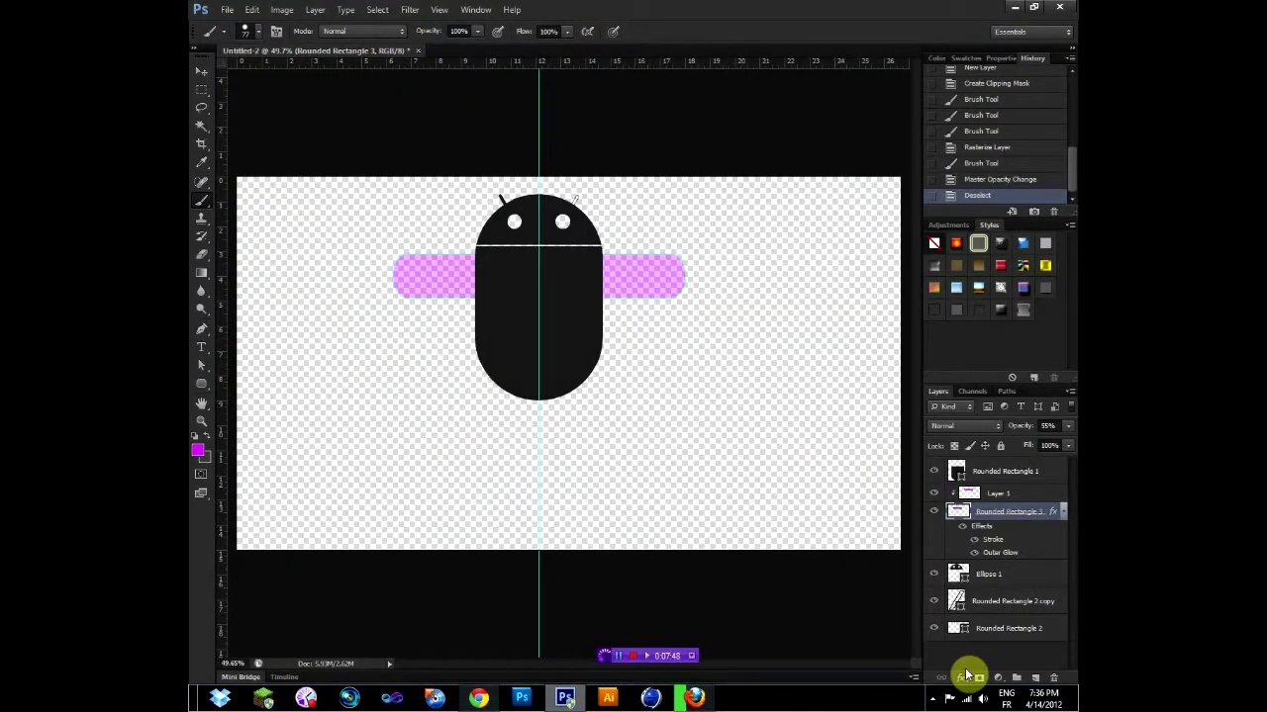
key("ctrl+alt+z")
key("ctrl+alt+z")
key("ctrl+alt+z")
left_click(960, 678)
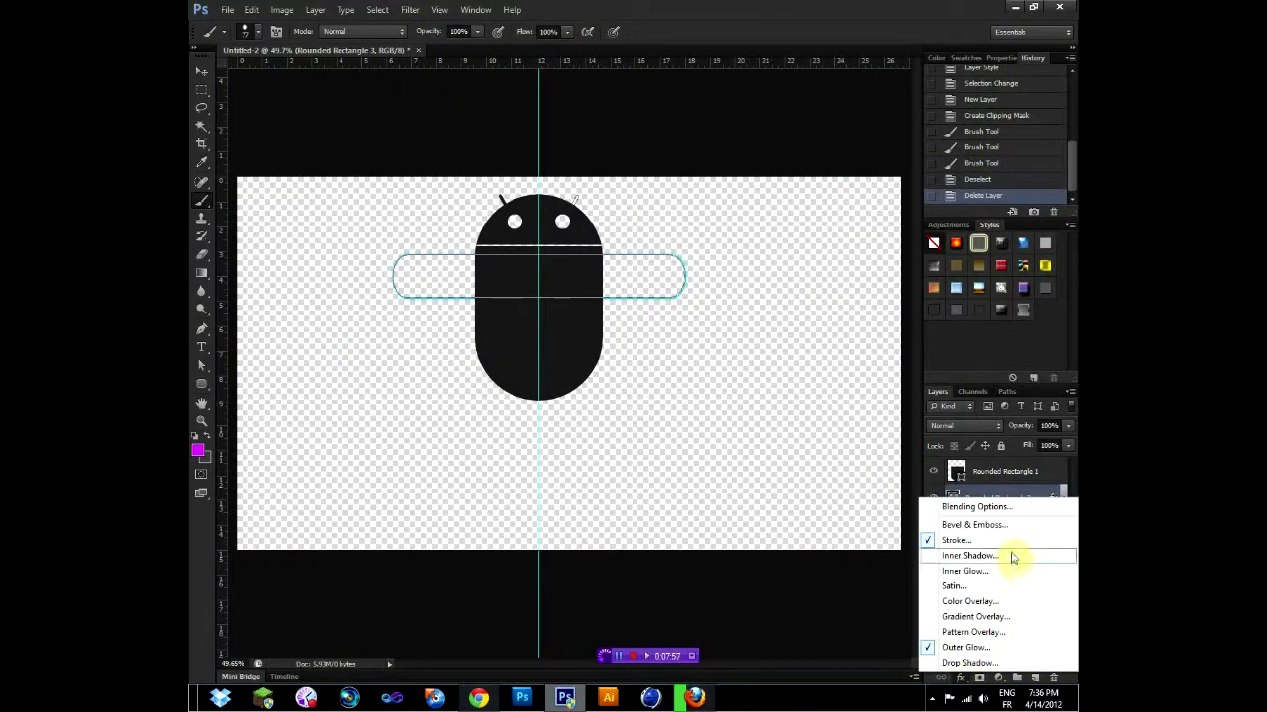
Give the bar a magenta Inner Glow with a larger size and lower opacity.
left_click(1013, 574)
left_click(706, 446)
left_click(621, 188)
left_click(776, 176)
left_click_drag(721, 529, 752, 529)
left_click_drag(772, 417, 756, 421)
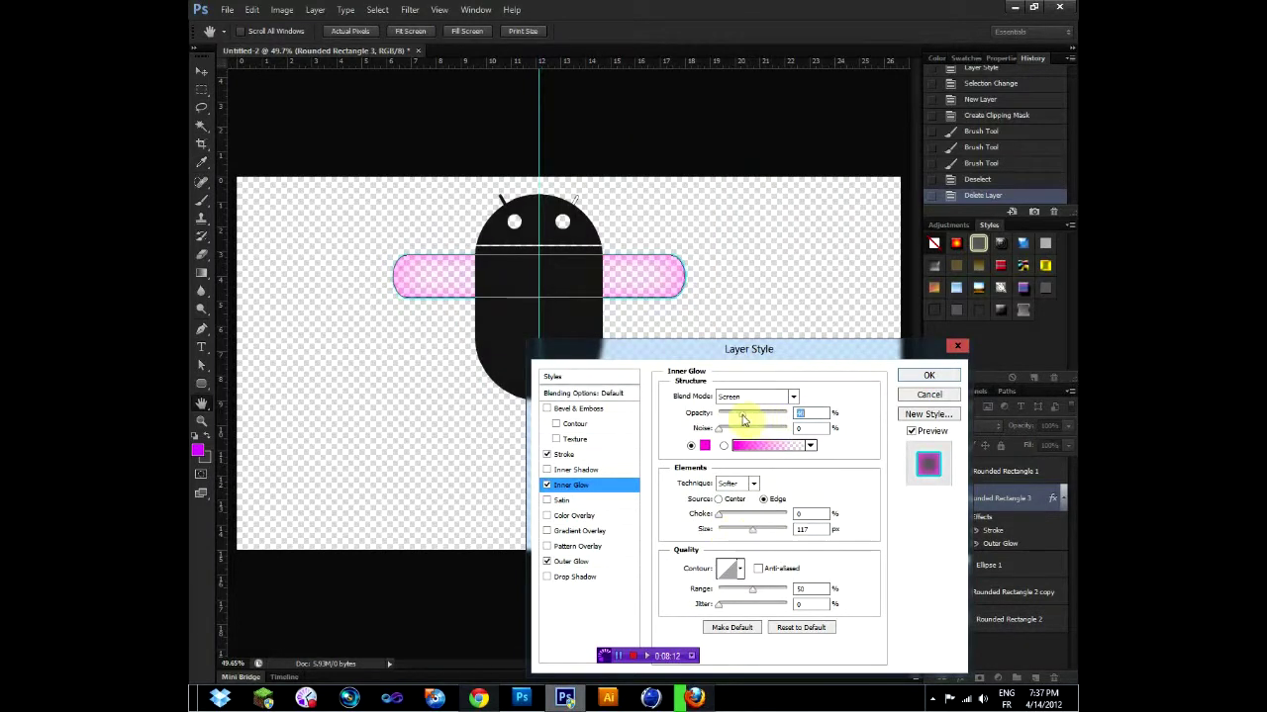
key("Return")
Duplicate the pink bar and rotate the copy about -30°.
key("v")
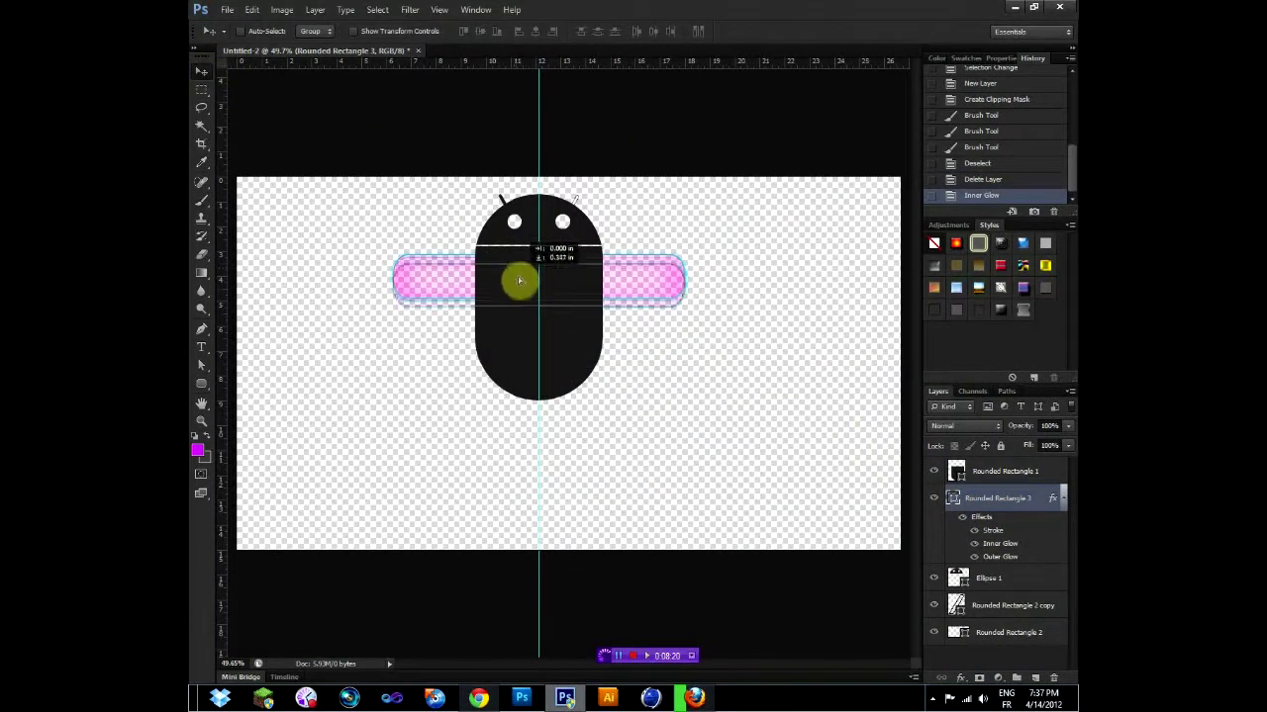
left_click_drag(569, 261, 518, 291)
key("ctrl+t")
mouse_move(645, 198)
left_mouse_down()
mouse_move(606, 238)
mouse_move(669, 212)
mouse_move(555, 270)
left_mouse_up()
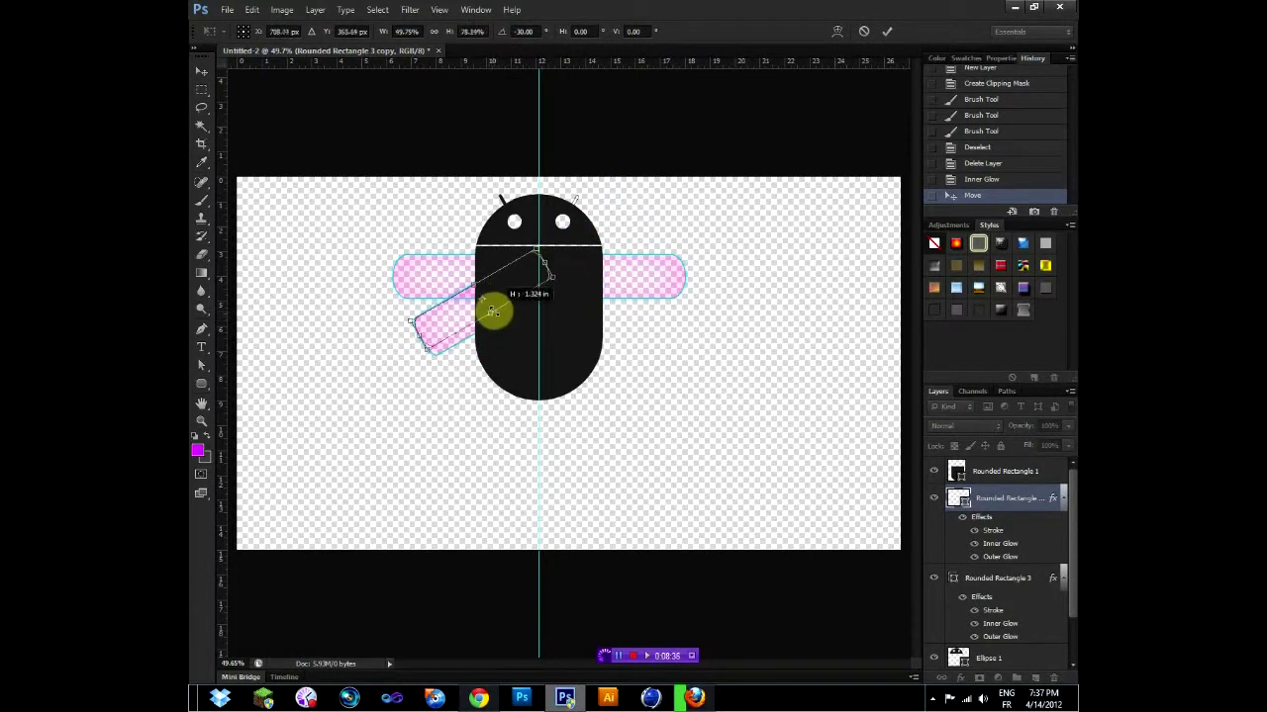
Commit the rotated lower wing and place a horizontally flipped copy on the right.
key("Return")
left_click_drag(495, 305, 600, 289)
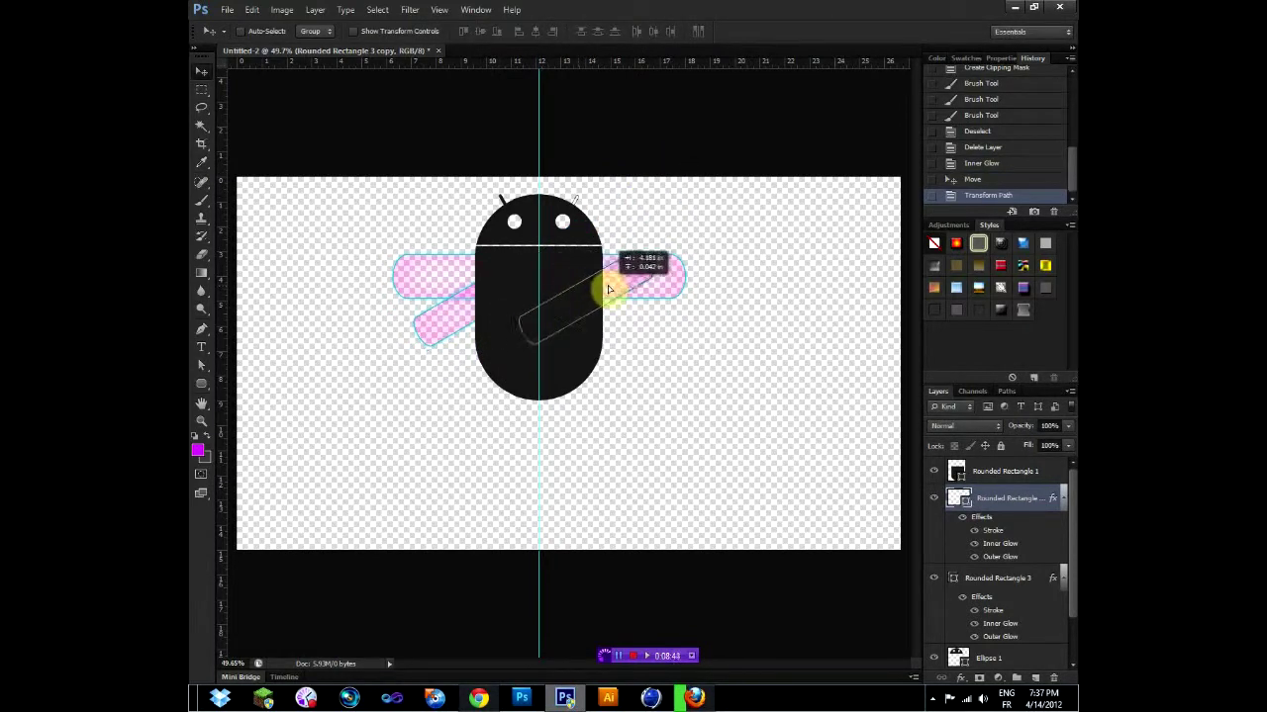
key("ctrl+t")
right_click(596, 304)
left_click(718, 501)
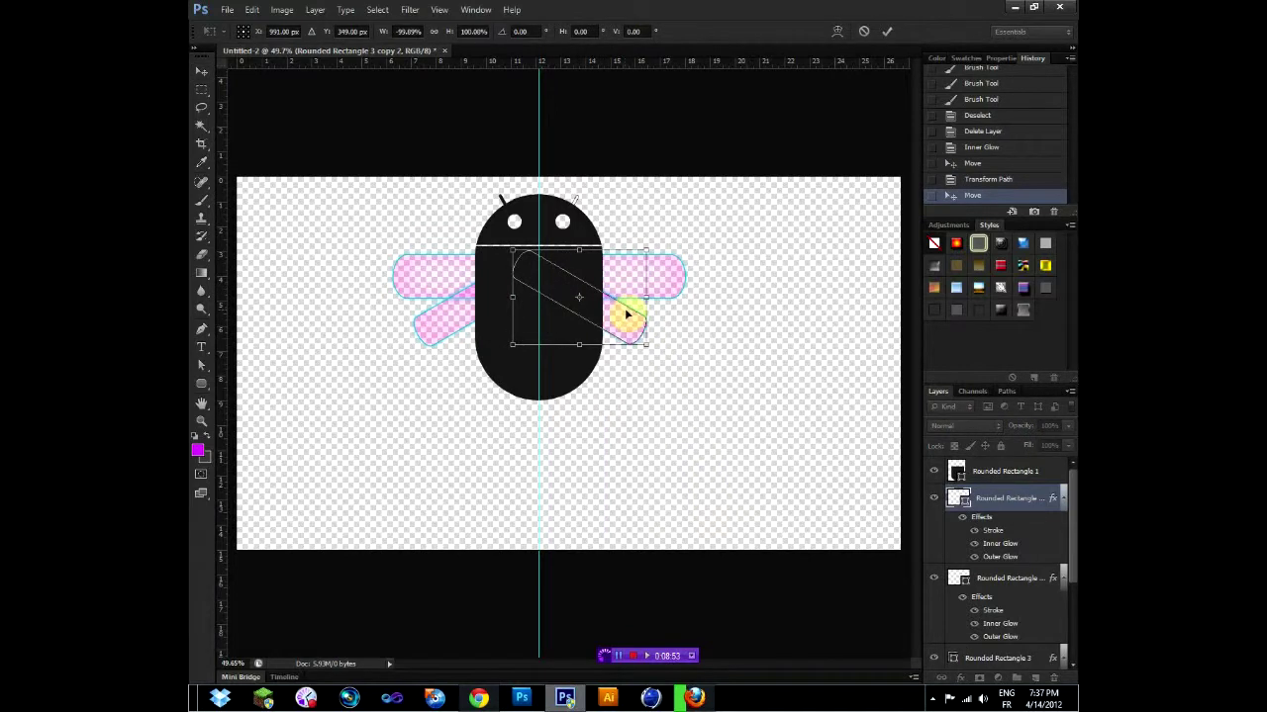
key("Return")
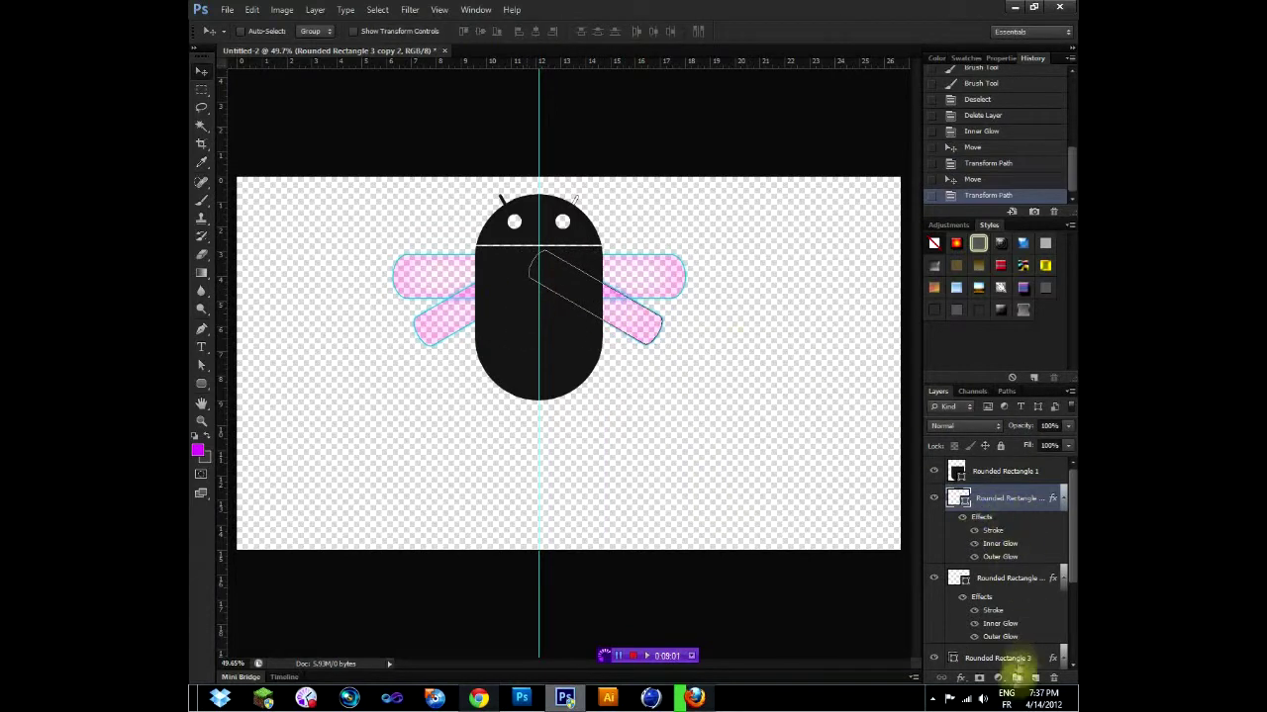
Add a layer mask to the wing and make a rectangular selection across the wings.
left_click(973, 678)
left_click(201, 90)
left_click_drag(681, 243, 362, 291)
key("ctrl+d")
Brush a few dabs on the wing mask where the wing meets the body, then undo them.
key("b")
left_click(578, 272)
left_click(586, 282)
left_click(629, 284)
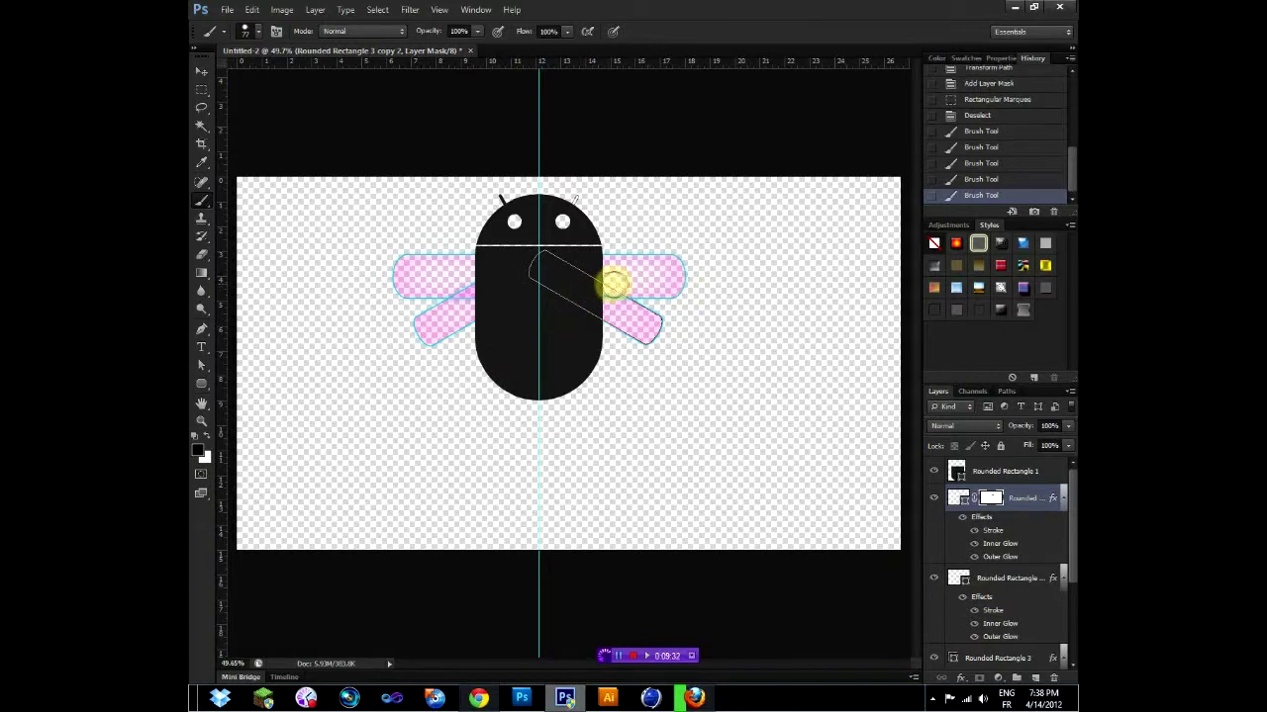
key("ctrl+alt+z")
key("ctrl+alt+z")
Mask the lower-left wing using an inverted rectangular selection over the upper wings.
left_click(201, 89)
left_click_drag(716, 230, 338, 297)
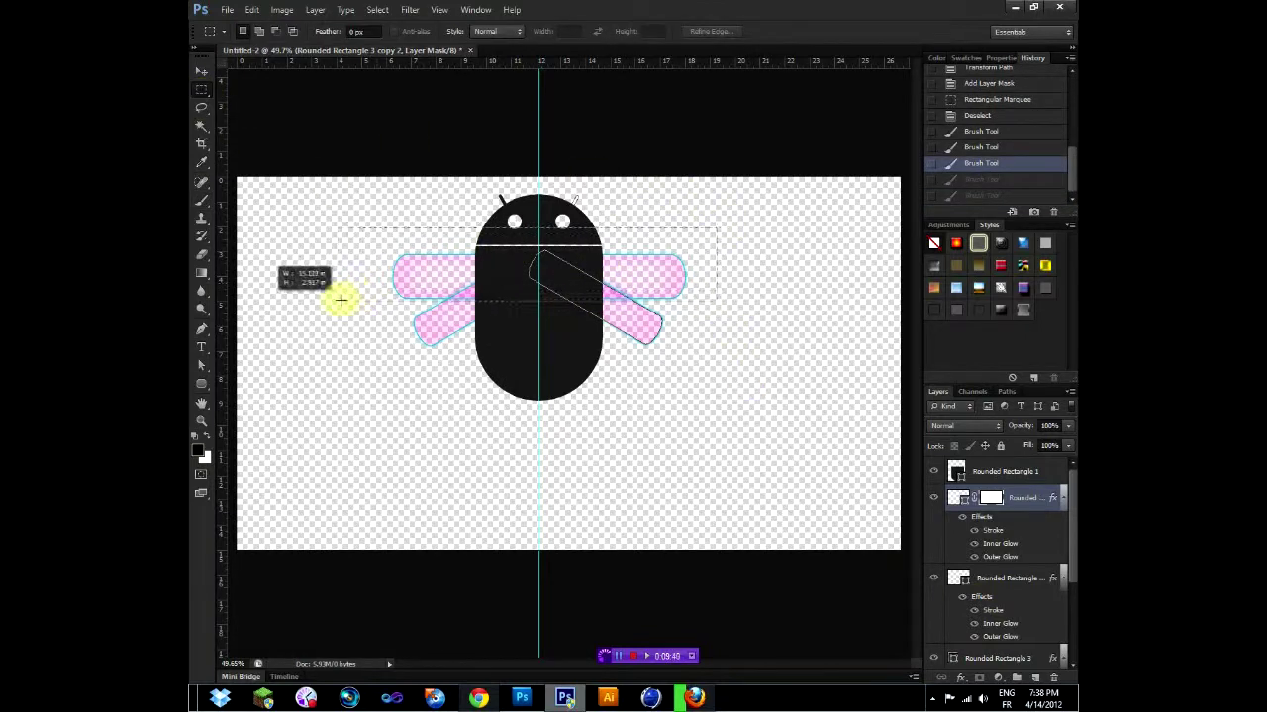
key("b")
left_click_drag(465, 297, 584, 296)
left_click(1004, 578)
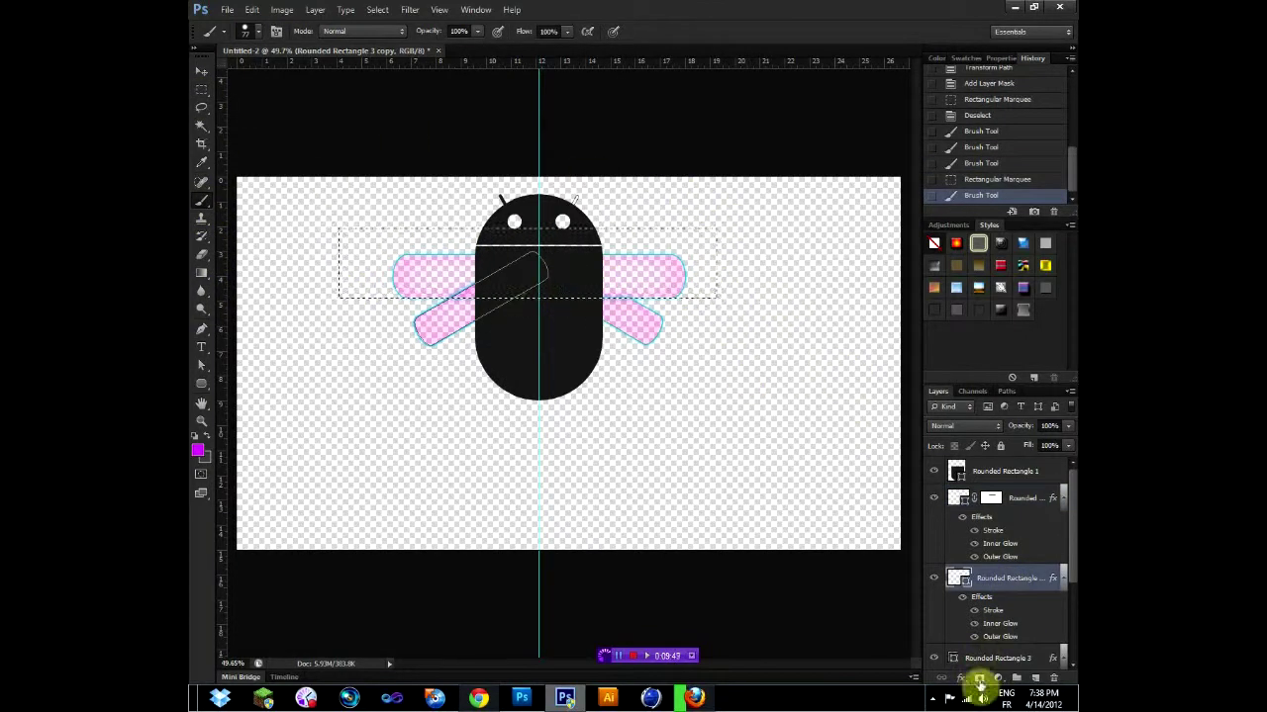
key("ctrl+shift+i")
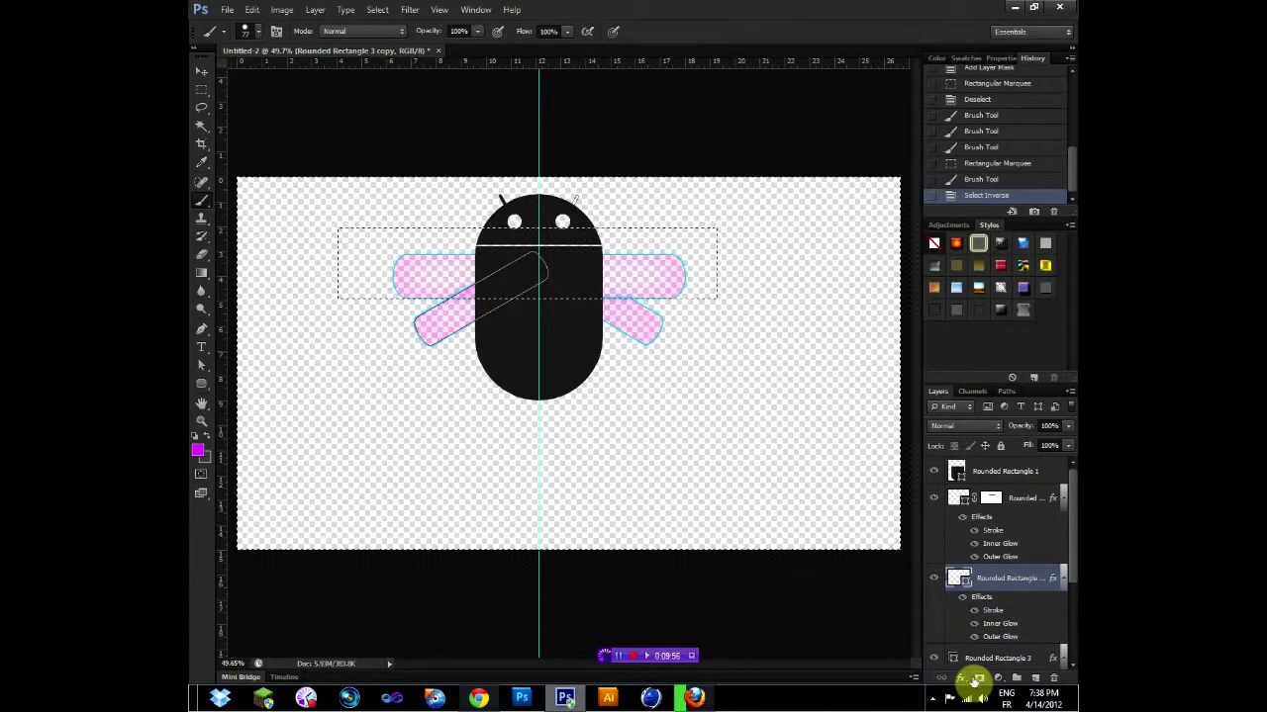
left_click(979, 678)
Move, enlarge and rotate the lower-left wing to lie flat beside the body's base.
key("alt+Tab")
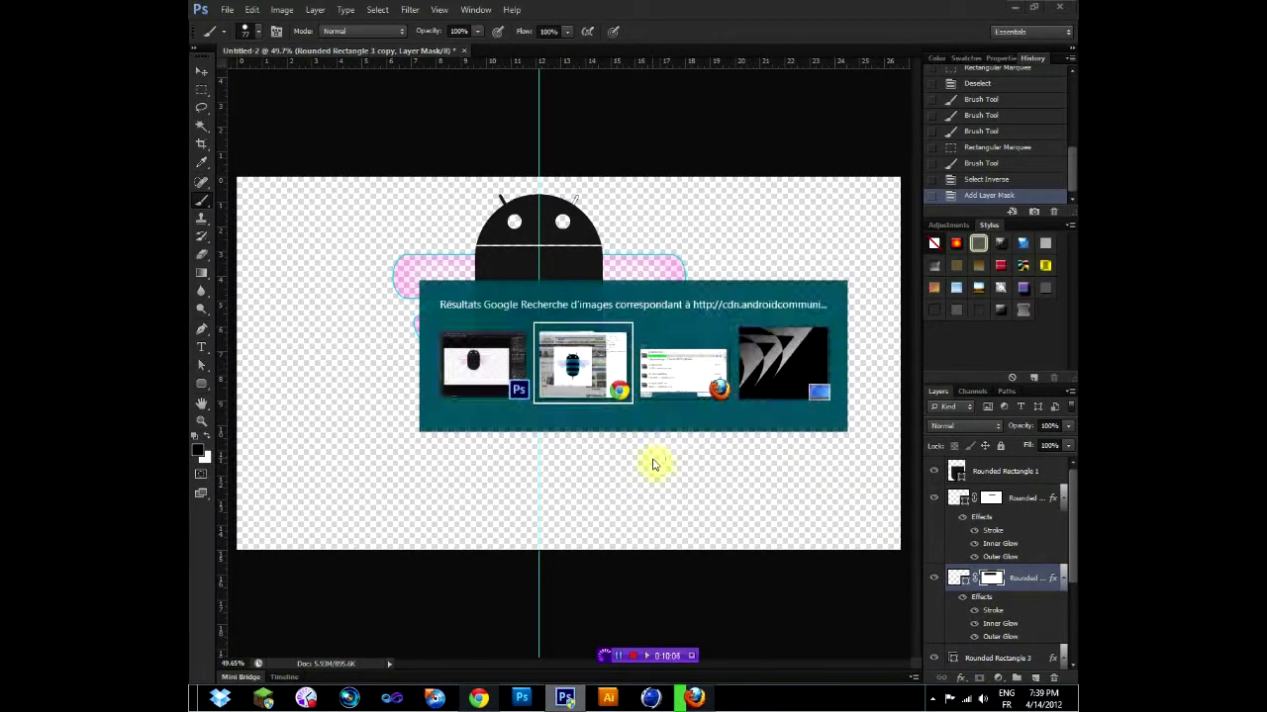
key("alt+Tab")
key("ctrl+t")
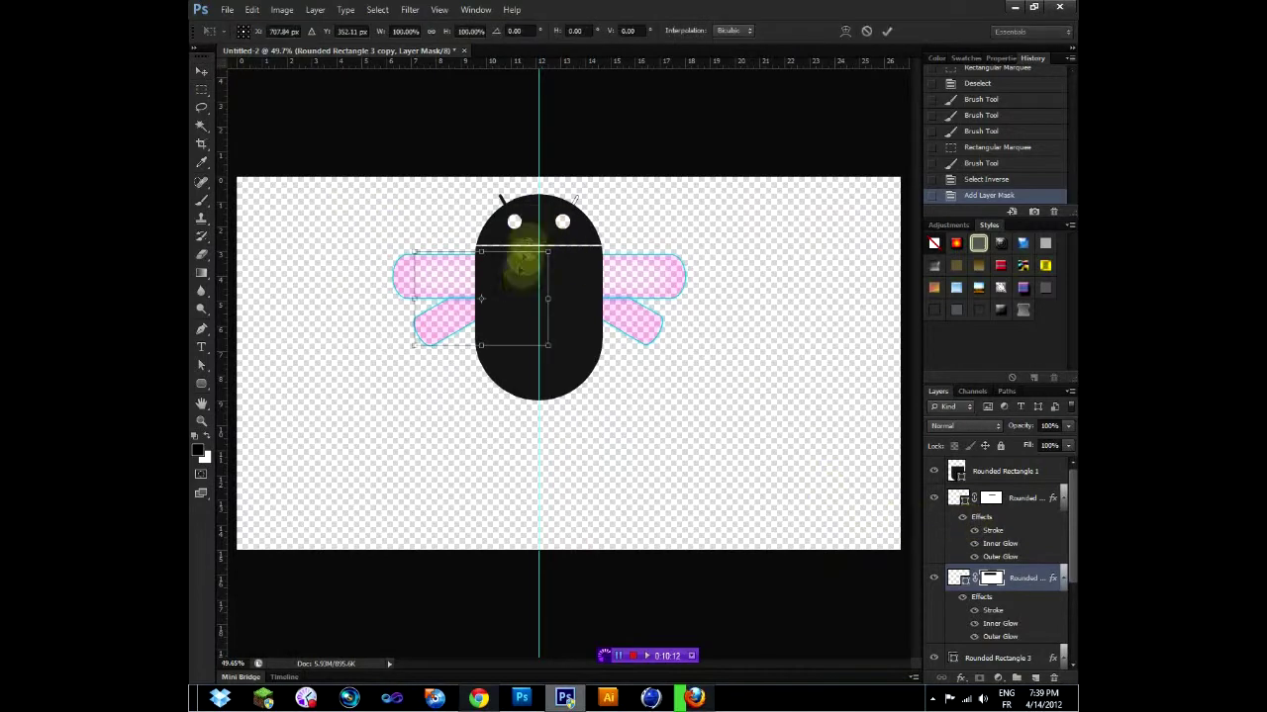
left_click_drag(524, 254, 556, 237)
key("alt+Tab")
left_click(990, 579)
left_click_drag(410, 327, 422, 204)
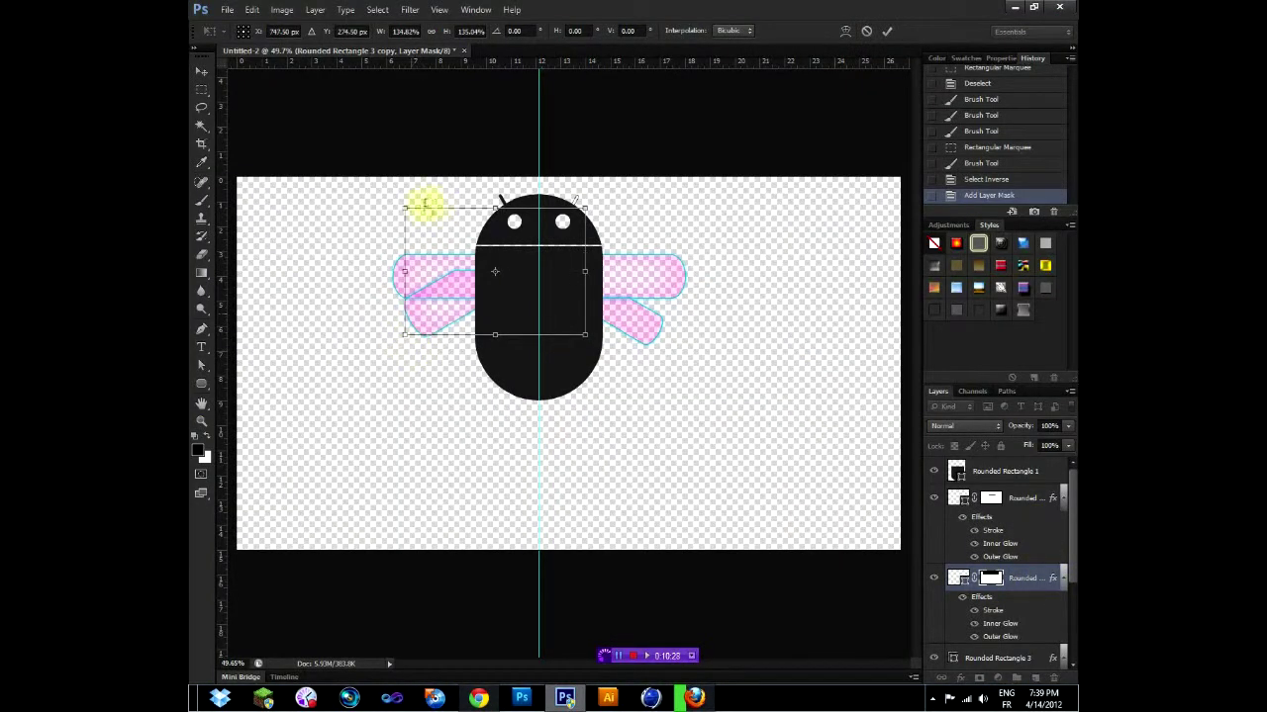
mouse_move(604, 217)
left_mouse_down()
mouse_move(653, 237)
mouse_move(404, 376)
left_mouse_up()
key("Return")
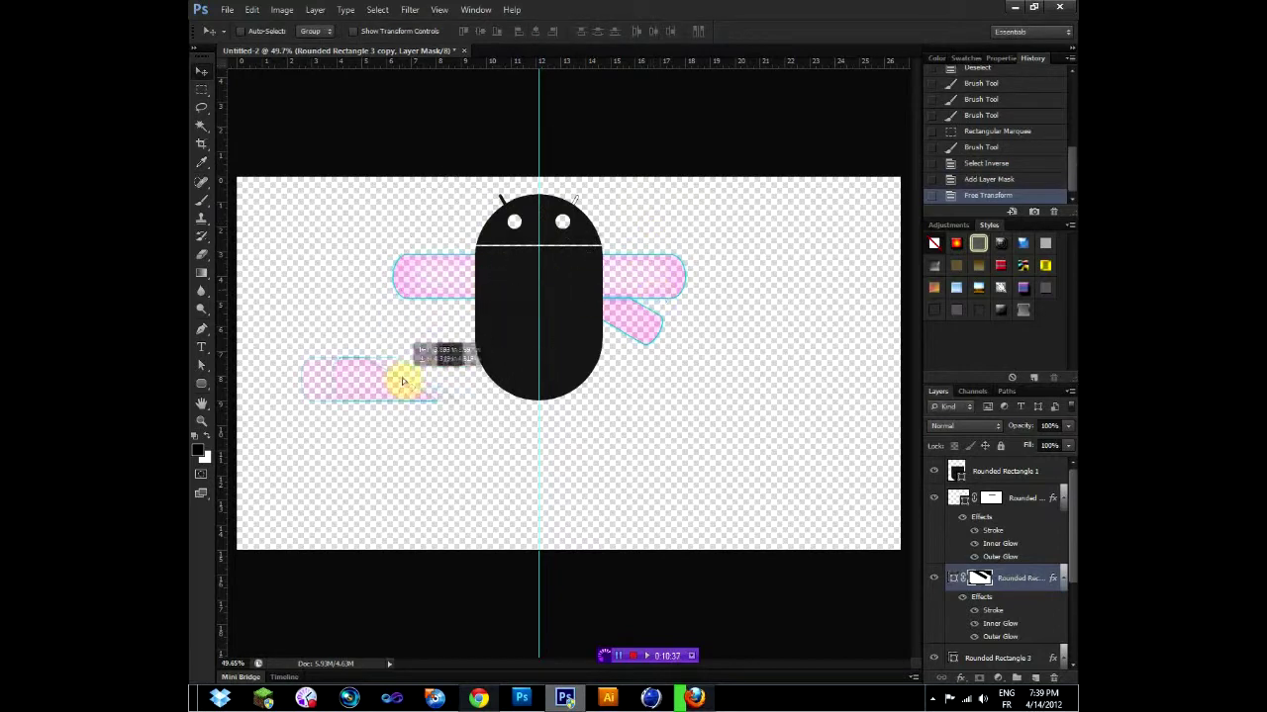
Delete the layer masks from the lower-left wing and the other wing.
right_click(980, 579)
left_click(989, 469)
right_click(989, 498)
left_click(1019, 521)
key("alt+bracketleft")
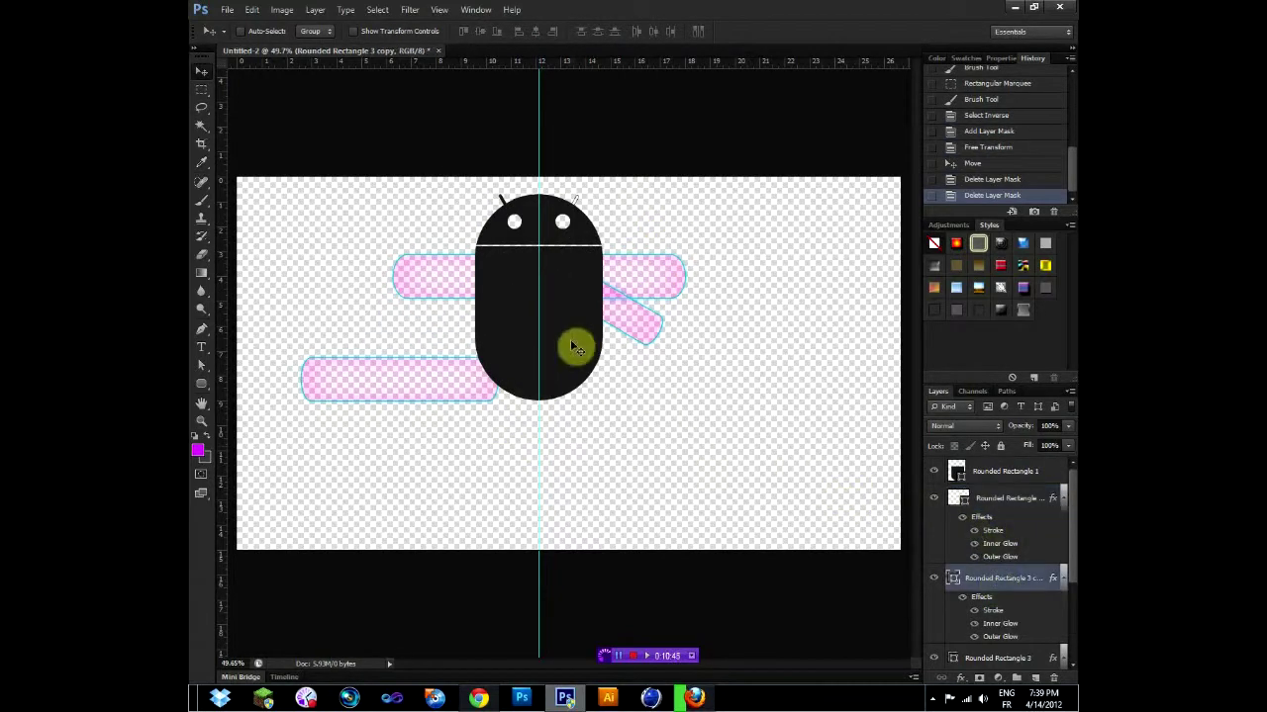
Rotate the lower-left wing to -45° and move it up beside the body.
key("ctrl+t")
left_click_drag(403, 362, 440, 283)
mouse_move(557, 291)
left_mouse_down()
mouse_move(505, 248)
mouse_move(561, 245)
mouse_move(423, 362)
left_mouse_up()
key("Return")
mouse_move(523, 382)
left_mouse_down()
mouse_move(495, 274)
mouse_move(524, 272)
mouse_move(511, 253)
mouse_move(533, 231)
left_mouse_up()
key("ctrl+t")
key("Return")
Replace the right lower wing with a horizontally flipped copy of the left one, aligned to a new guide.
key("Delete")
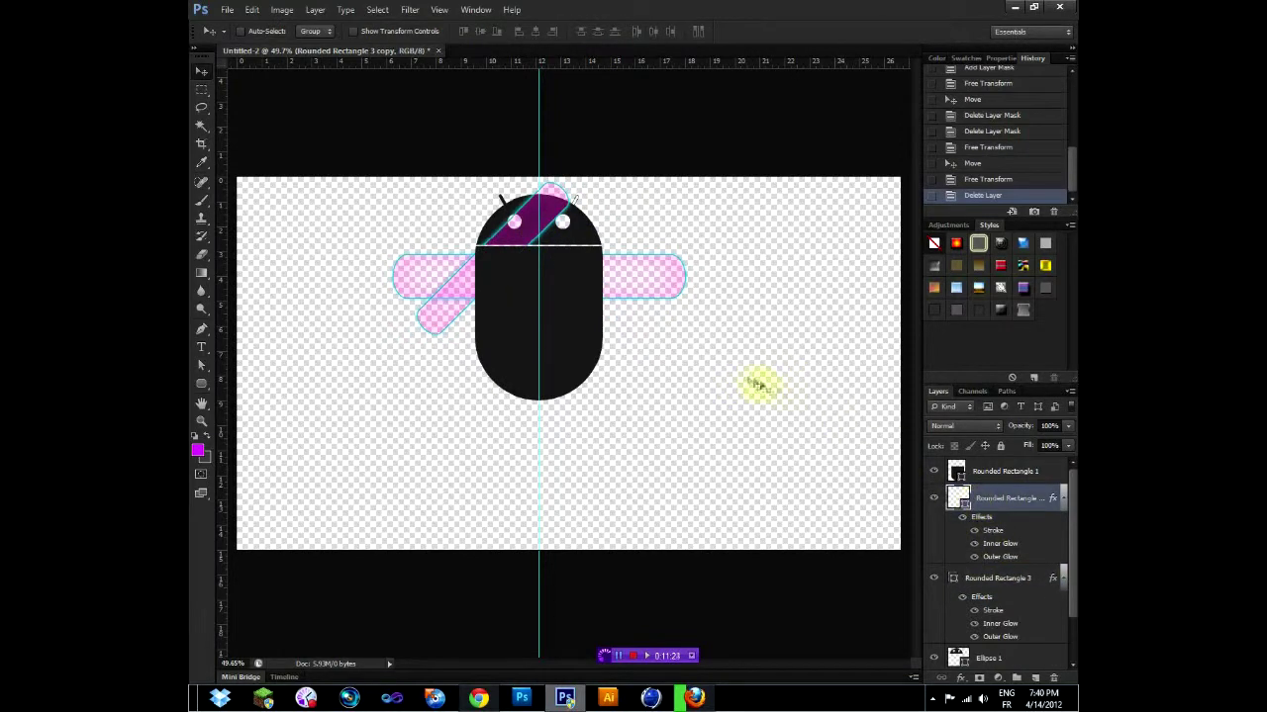
mouse_move(460, 284)
left_mouse_down()
mouse_move(551, 274)
mouse_move(633, 302)
mouse_move(621, 307)
left_mouse_up()
key("ctrl+t")
right_click(552, 274)
left_click(658, 471)
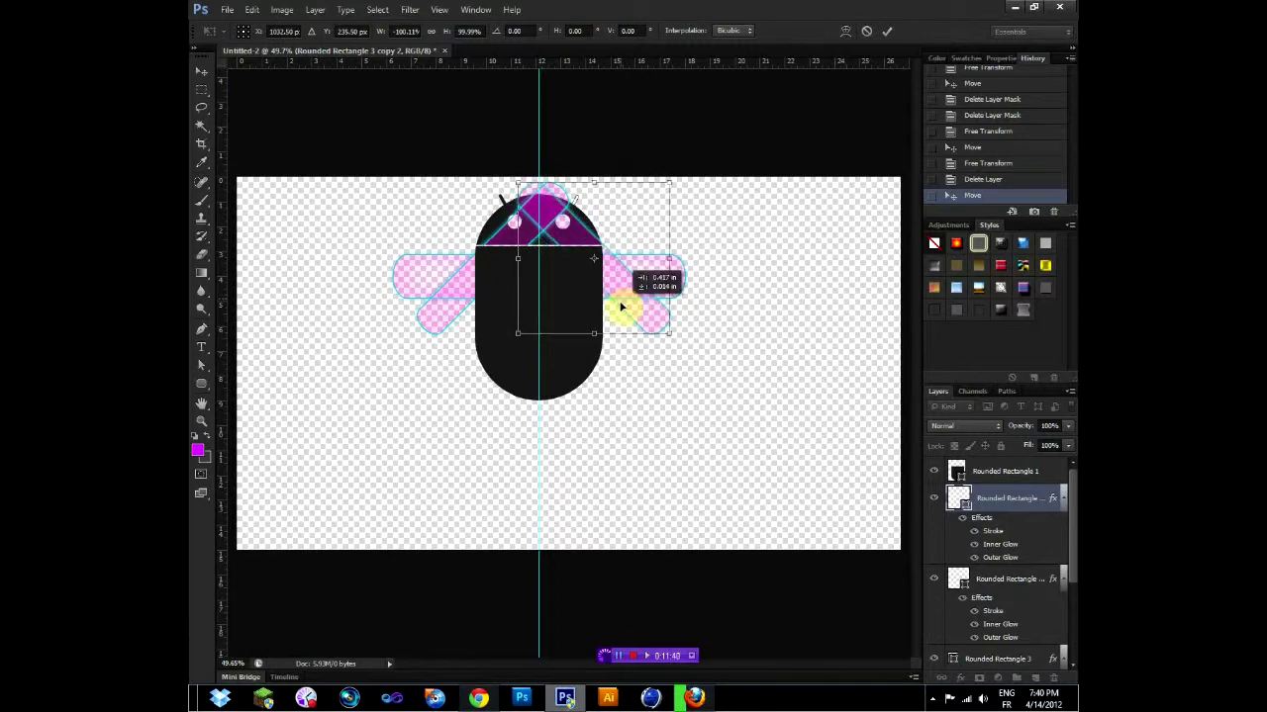
key("shift+Down")
key("shift+Down")
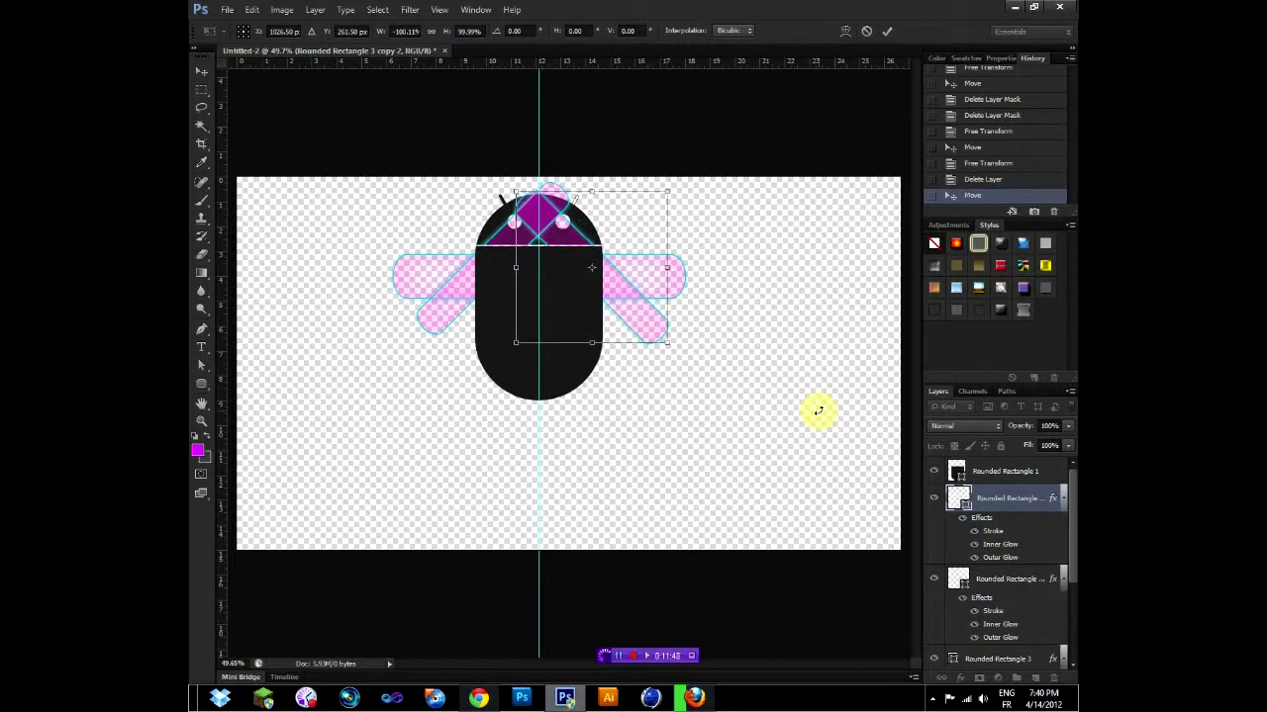
left_click_drag(577, 63, 603, 333)
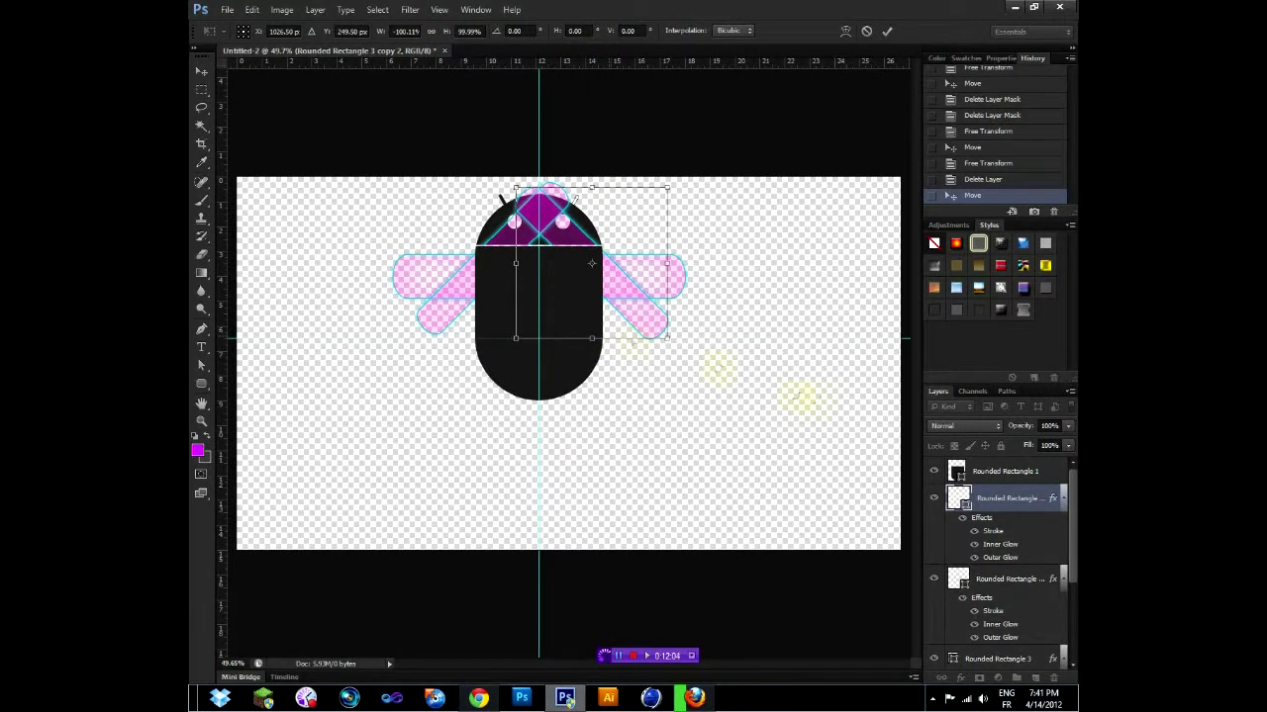
key("Return")
Align the left lower wing with the guide and nudge it into place.
left_click(1004, 579)
key("ctrl+t")
left_click_drag(464, 283, 450, 294)
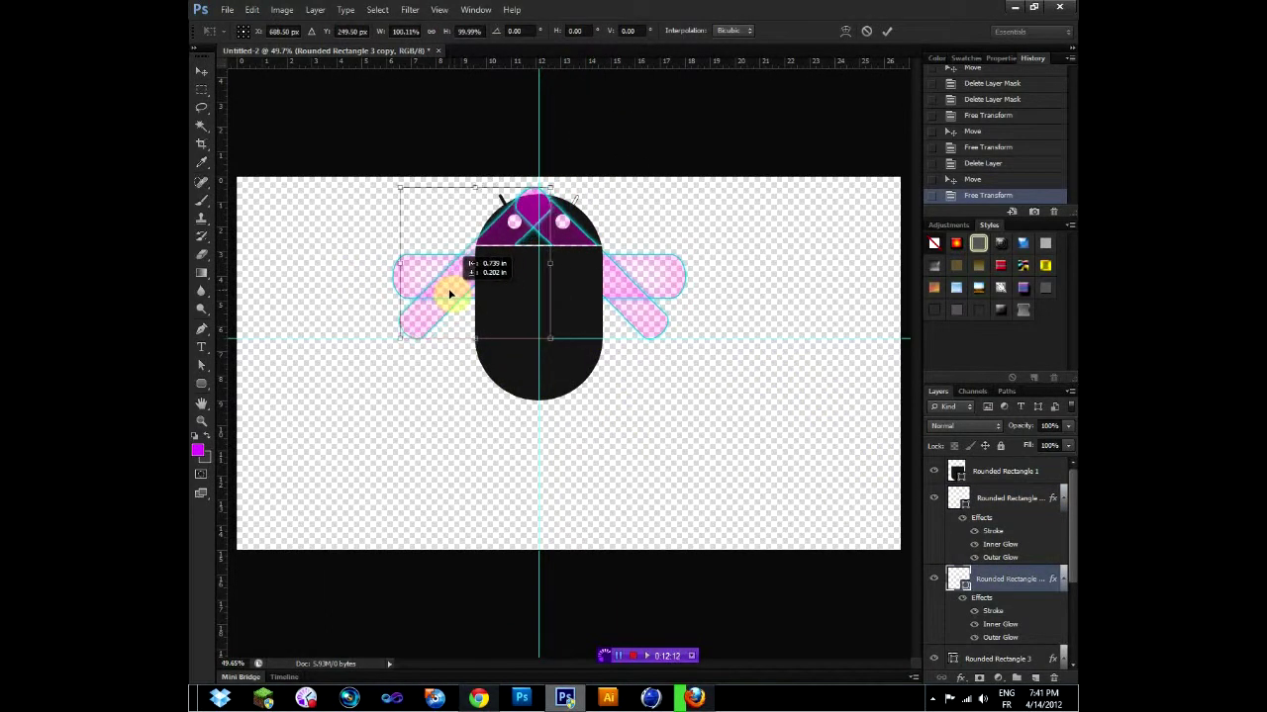
key("Return")
key("m")
left_click_drag(366, 179, 704, 251)
key("ctrl+d")
key("v")
key("shift+Right")
key("shift+Right")
key("shift+Right")
Mask the head area out of the wing with an inverted head selection, redoing the mask twice.
left_click(198, 96)
left_click_drag(350, 179, 742, 254)
key("ctrl+shift+i")
left_click(979, 679)
left_click_drag(396, 179, 764, 252)
right_click(990, 497)
left_click(1026, 526)
key("ctrl+shift+i")
left_click(979, 678)
left_click_drag(723, 256, 499, 178)
right_click(991, 498)
left_click(1019, 529)
key("ctrl+shift+i")
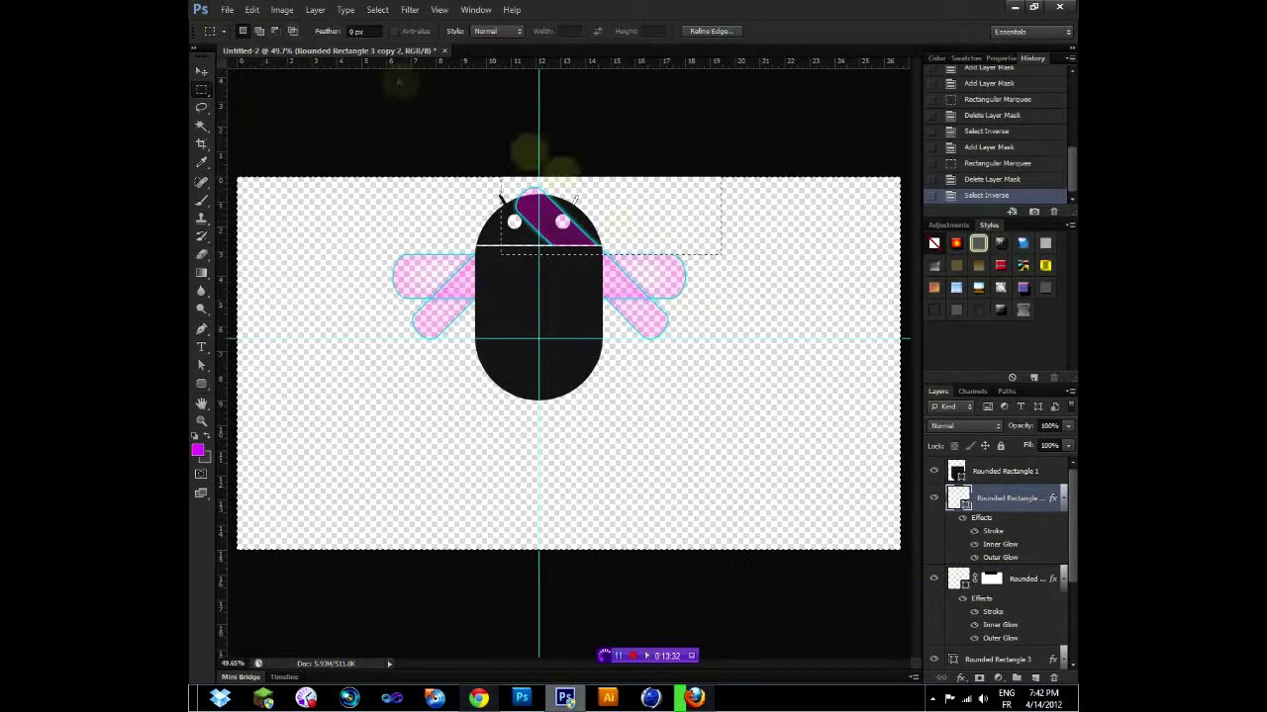
Add a layer mask hiding the purple stripe across the head.
left_click(979, 678)
scroll(1030, 554, "down", 2)
left_click(1018, 580)
scroll(591, 161, "up", 5)
Review the rounded-rectangle fill, stroke and inner glow layer style settings.
key("v")
left_click(1052, 659)
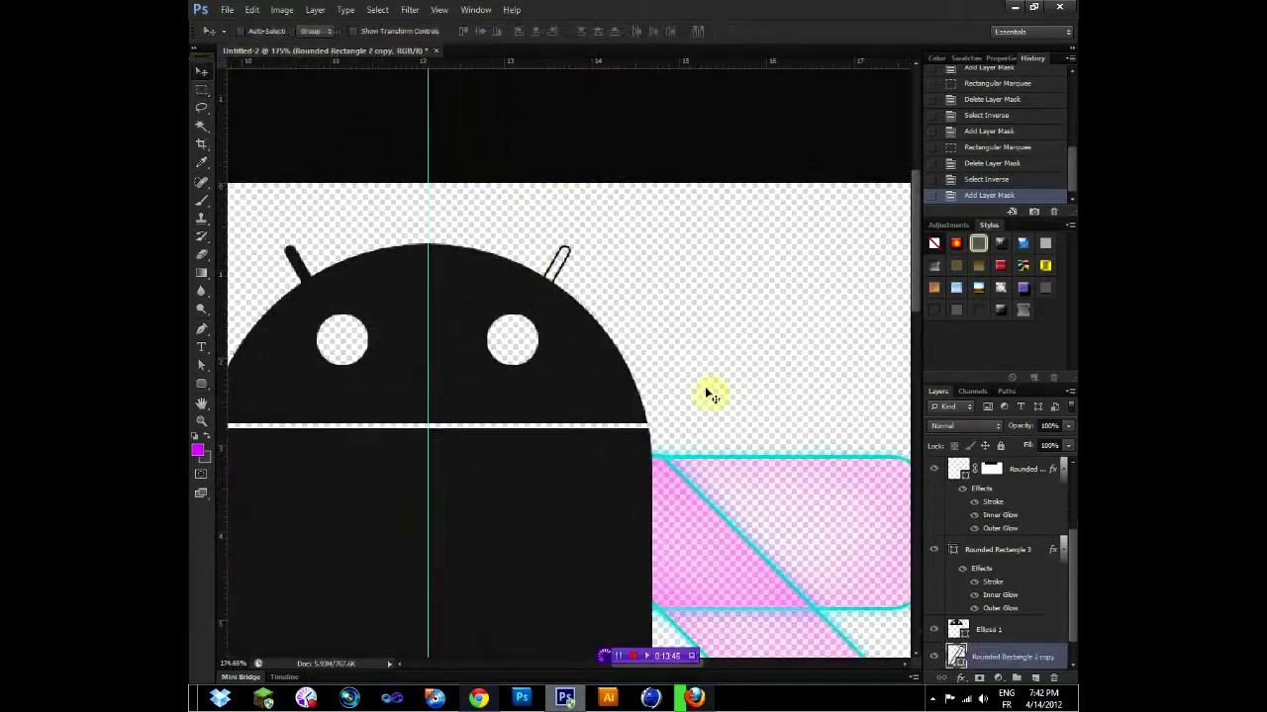
scroll(1052, 638, "down", 1)
left_click(202, 384)
left_click(314, 31)
left_click(365, 30)
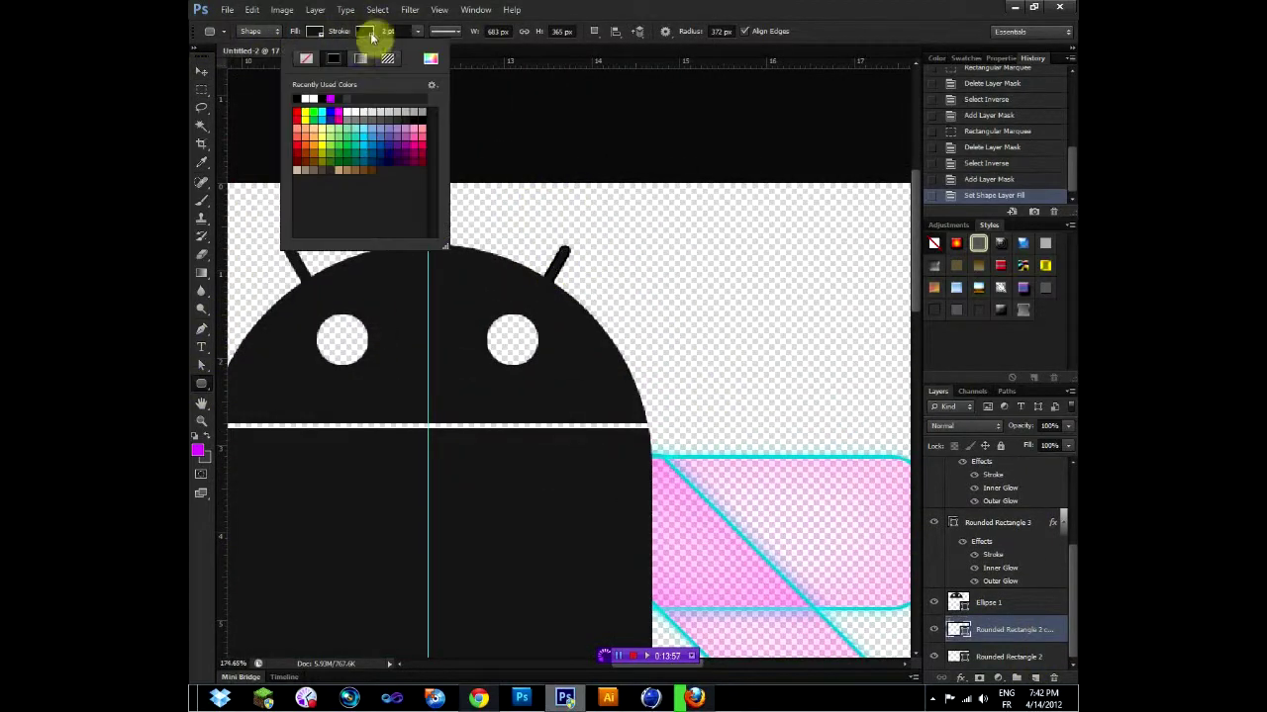
scroll(569, 473, "down", 3)
scroll(569, 473, "down", 3)
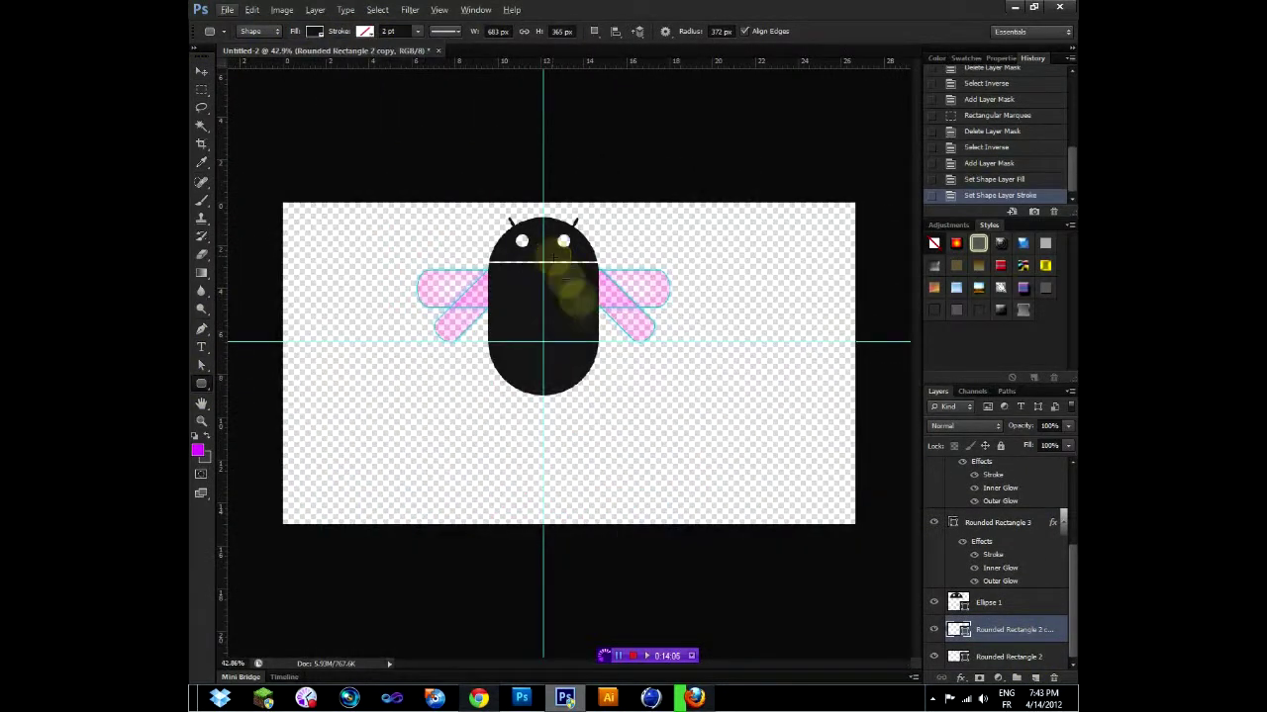
key("alt+Tab")
key("alt+Tab")
double_click(1000, 522)
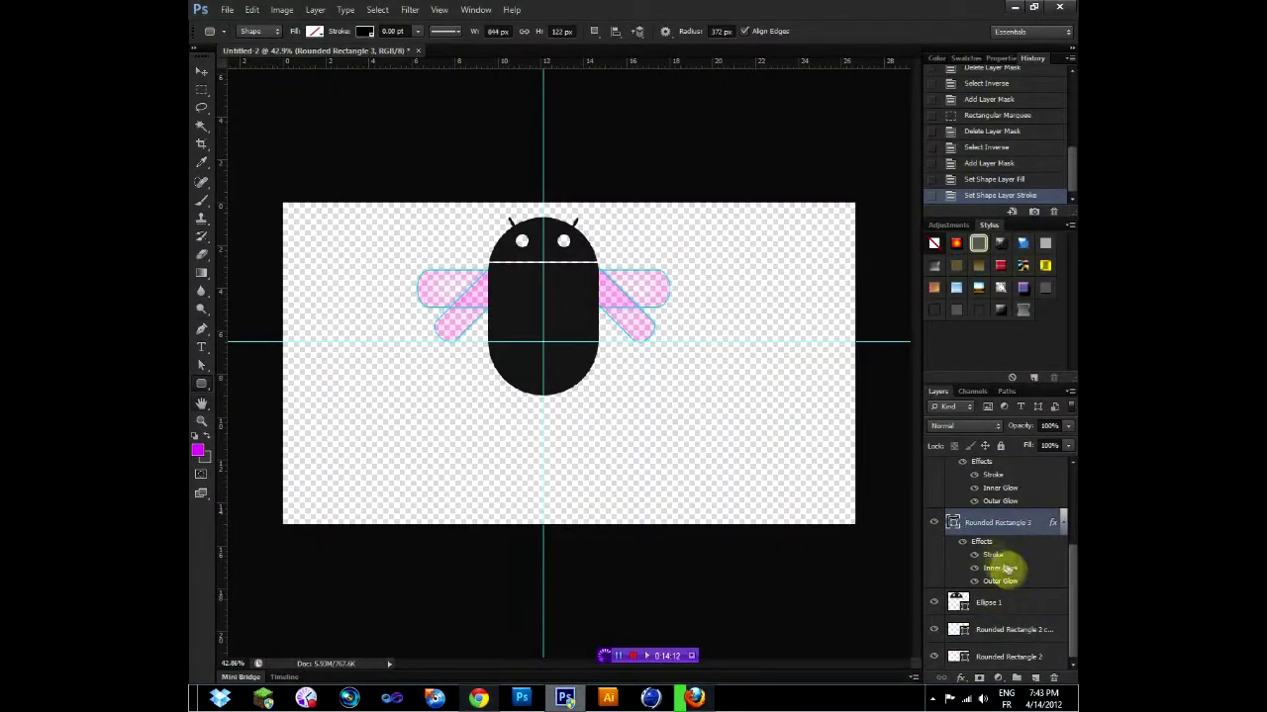
double_click(1001, 568)
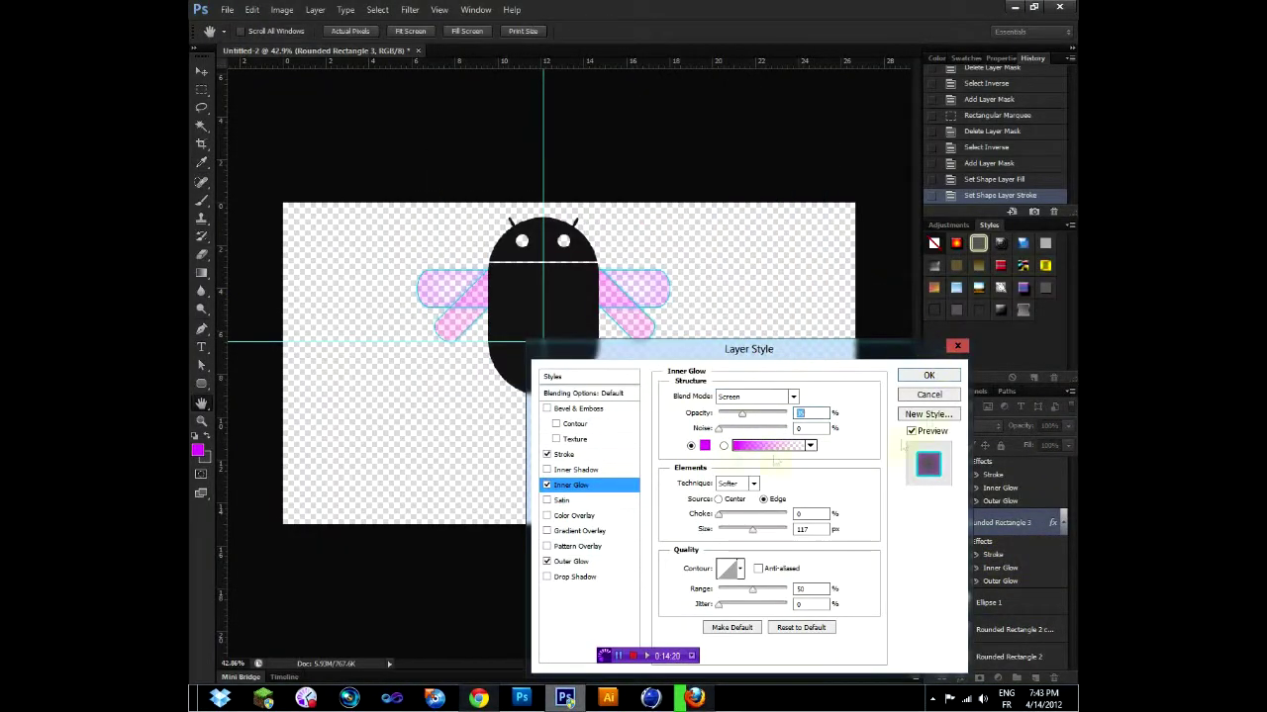
left_click(929, 375)
Paste the wing's stroke and glow layer style onto both wing copy layers.
right_click(1000, 523)
left_click(989, 272)
right_click(1009, 473)
left_click(1012, 390)
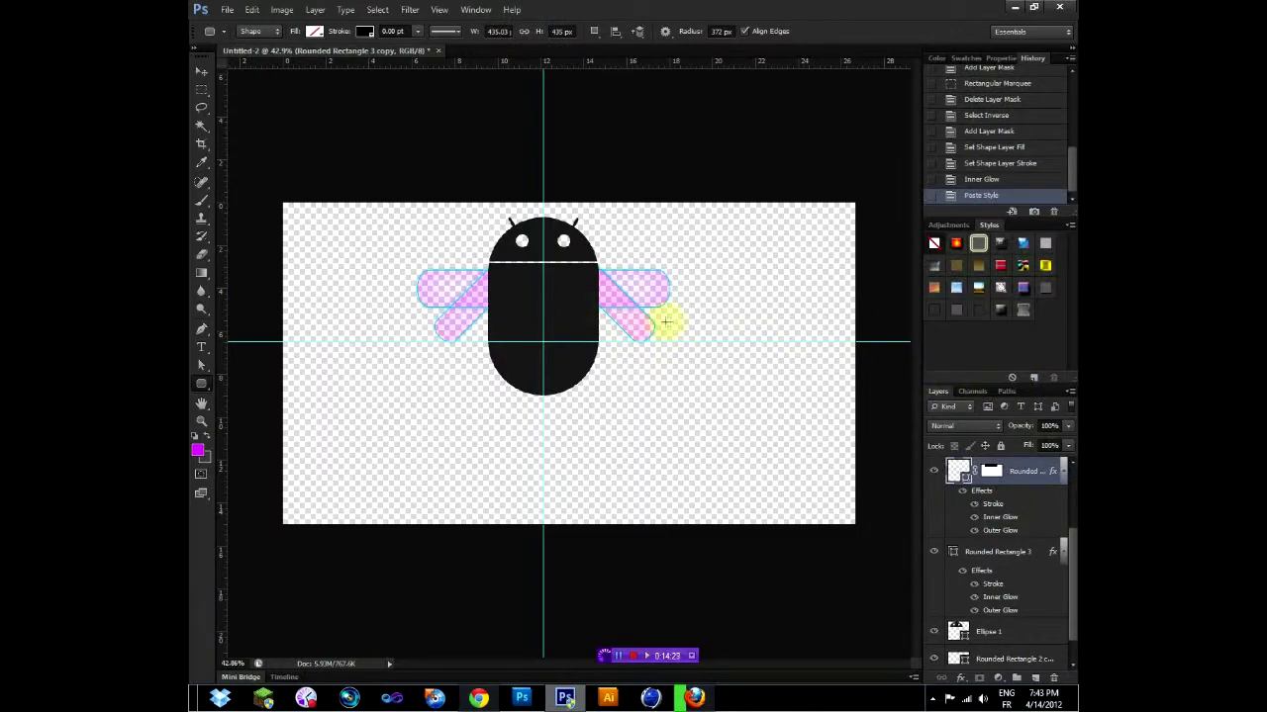
left_click_drag(1064, 579, 1062, 531)
right_click(1009, 497)
left_click(989, 277)
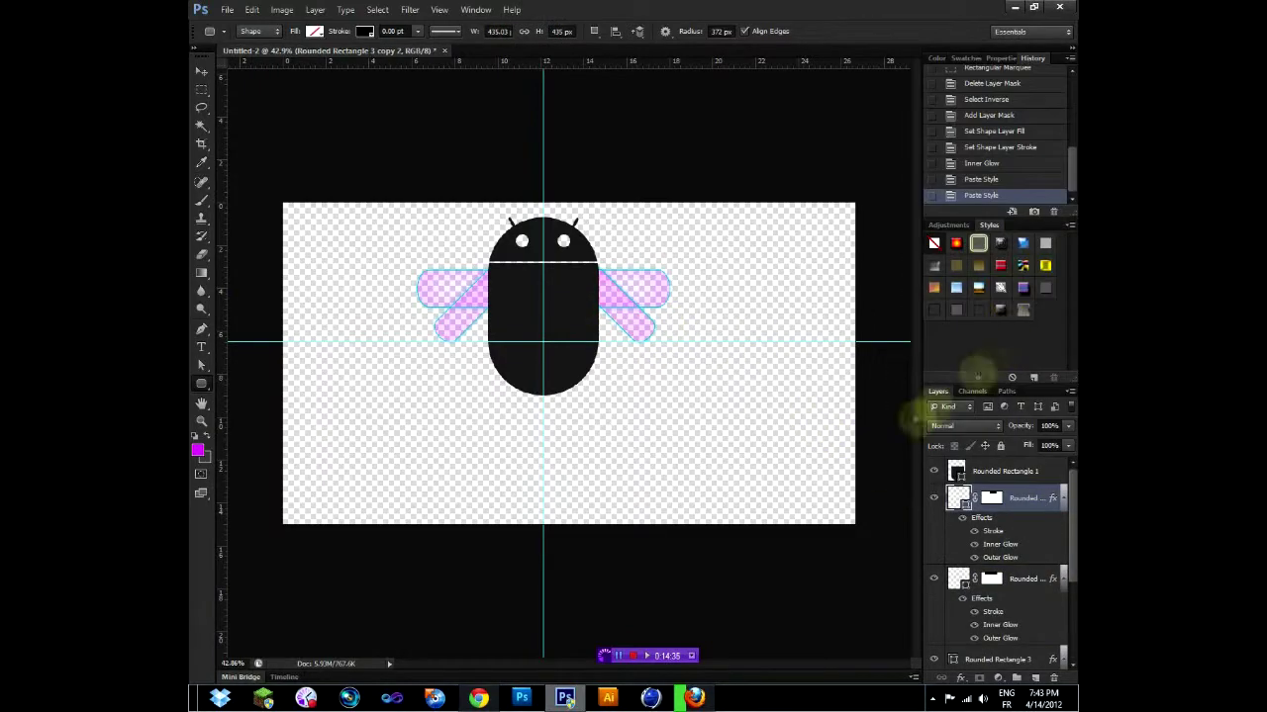
Start a new blank document and select its size value for entry.
key("alt+Tab")
key("alt+Tab")
key("ctrl+n")
left_click(781, 184)
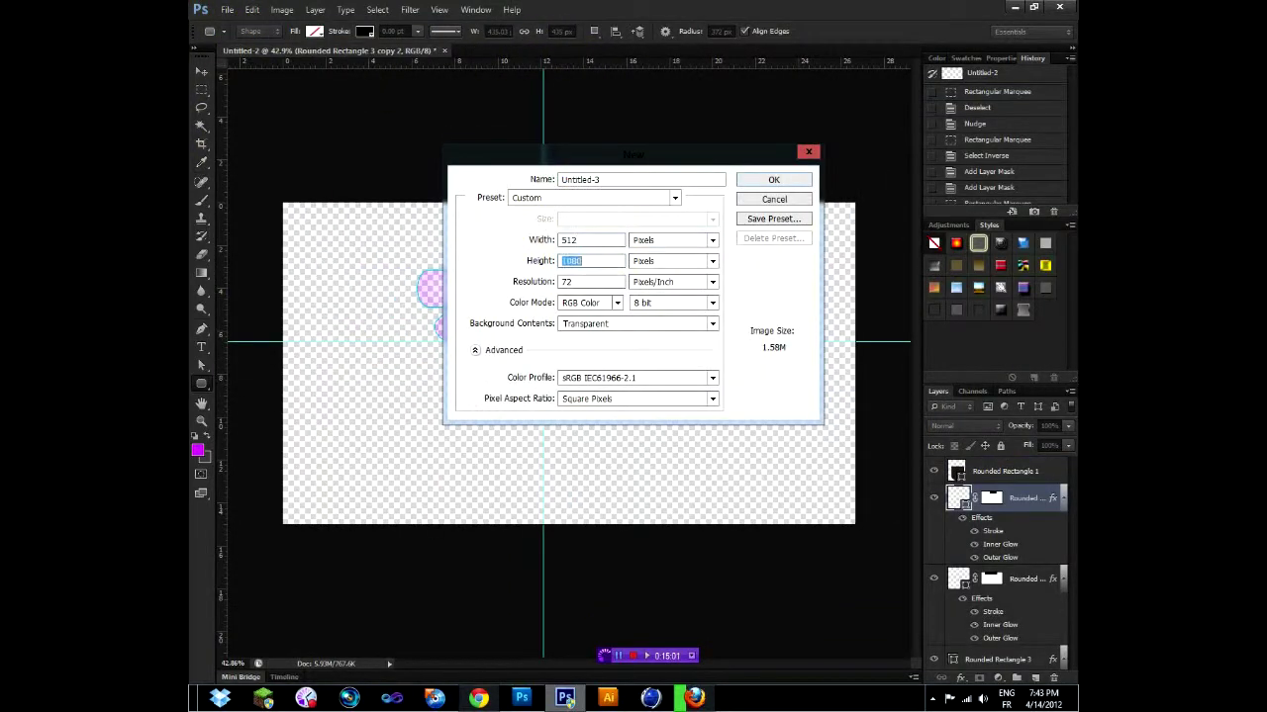
Create the 512×512 transparent document and place a vertical guide at its centre.
type("512")
key("Return")
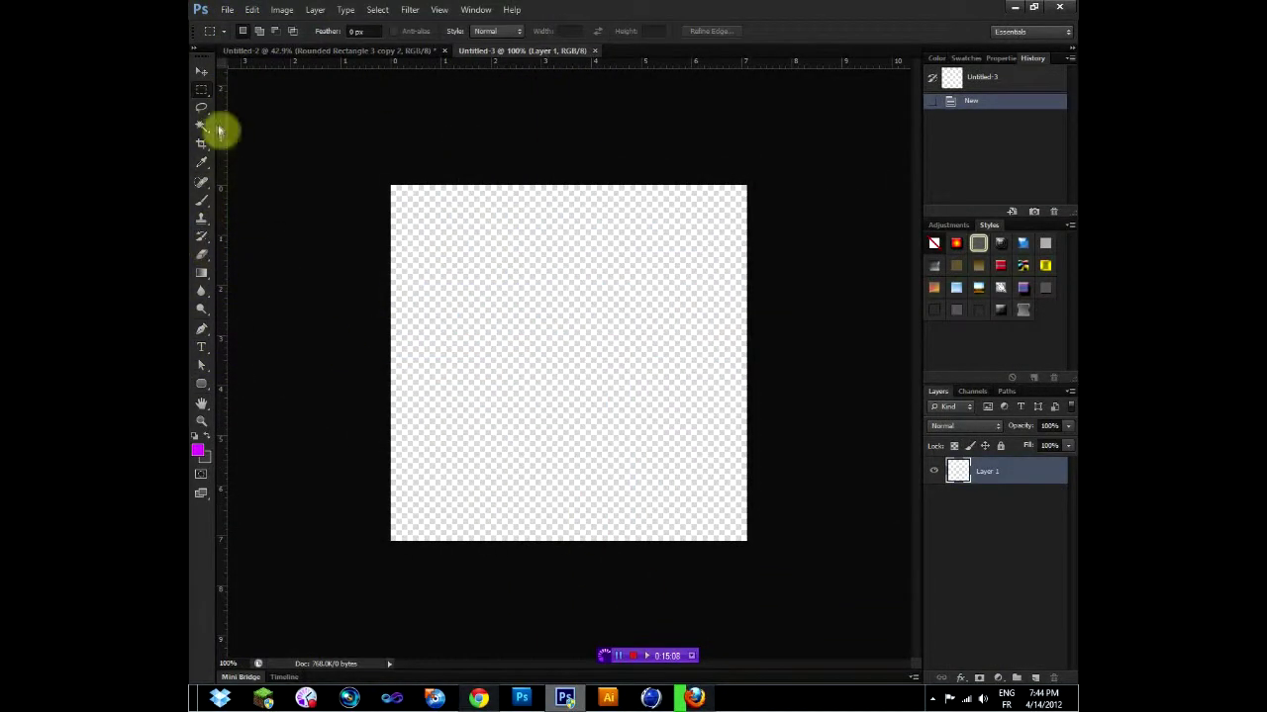
left_click(201, 90)
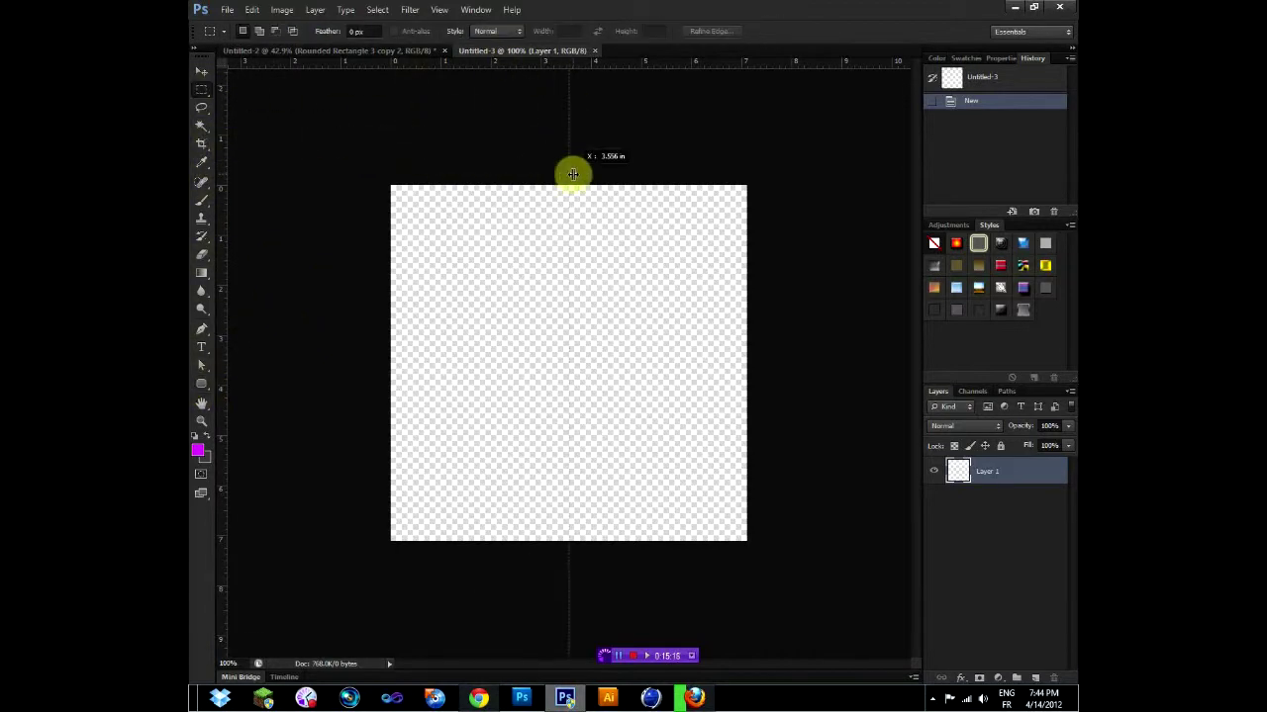
left_click_drag(572, 174, 571, 183)
Set the foreground colour to blue.
left_click(198, 452)
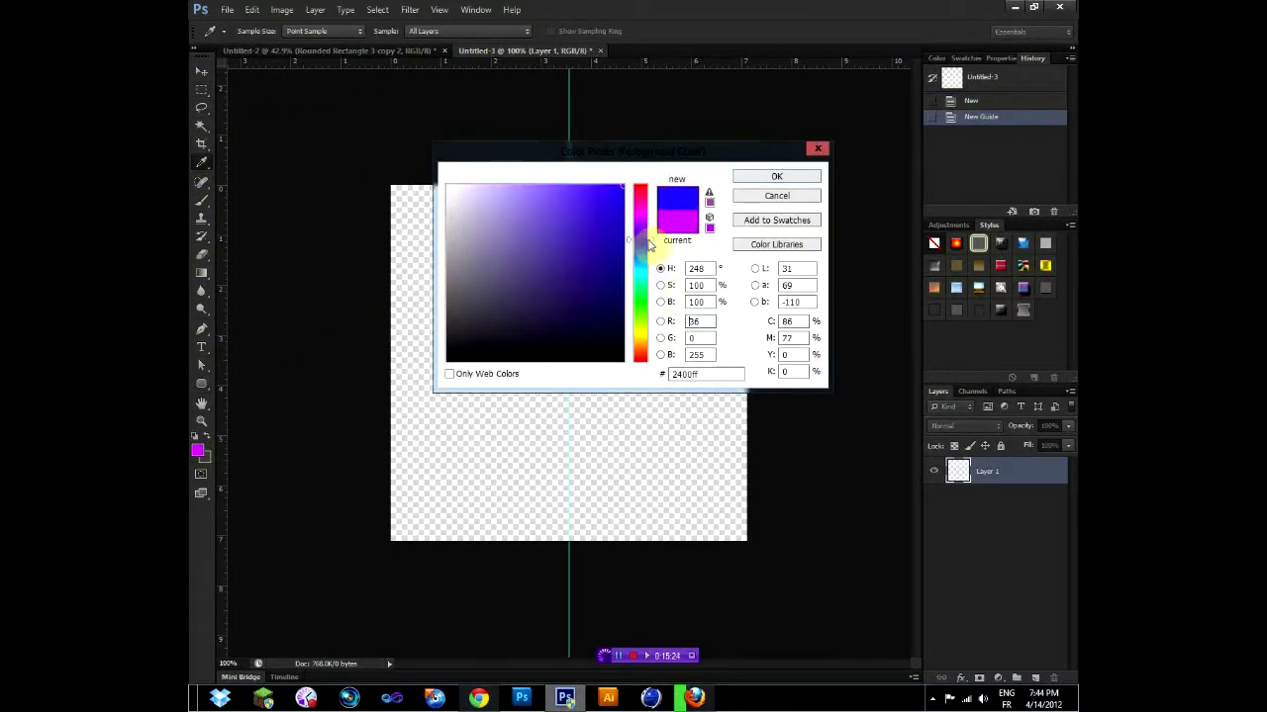
key("alt+Tab")
key("alt+Tab")
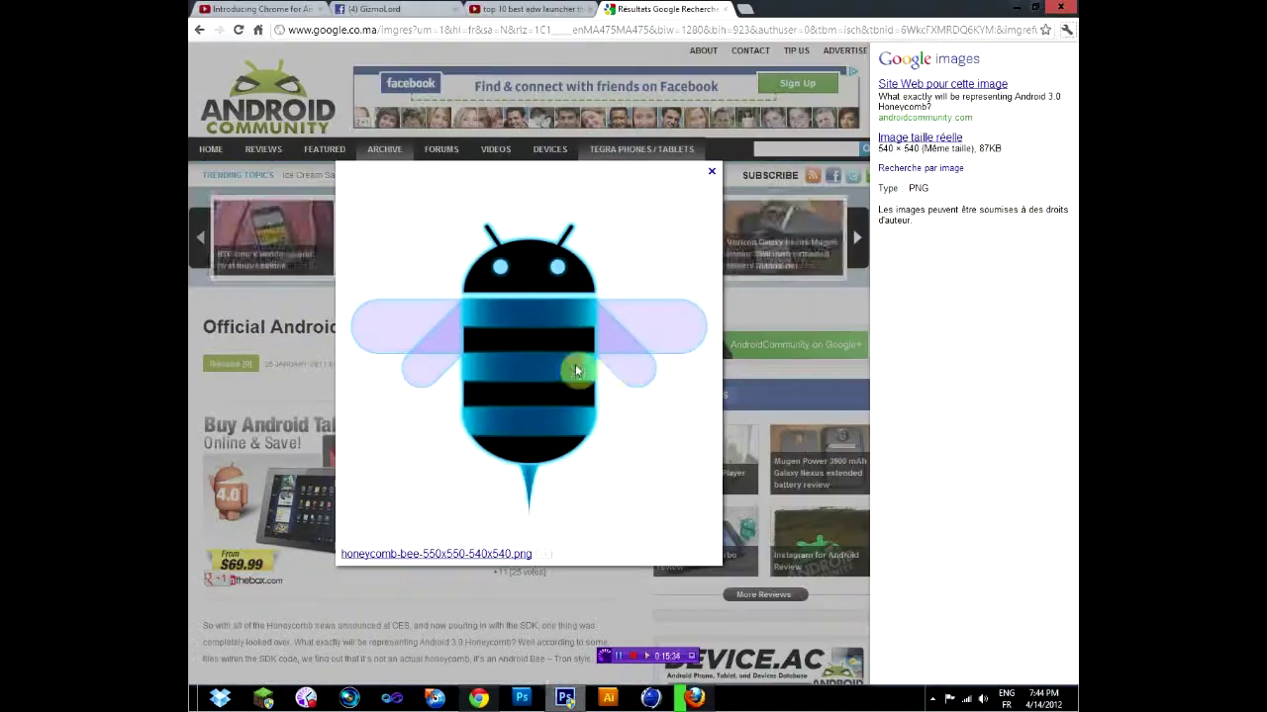
key("alt+Tab")
left_click(754, 176)
left_click(201, 450)
key("Return")
Paint a full-height blue column beside the guide and copy it to the left edge.
mouse_move(579, 165)
left_mouse_down()
mouse_move(591, 277)
mouse_move(576, 558)
left_mouse_up()
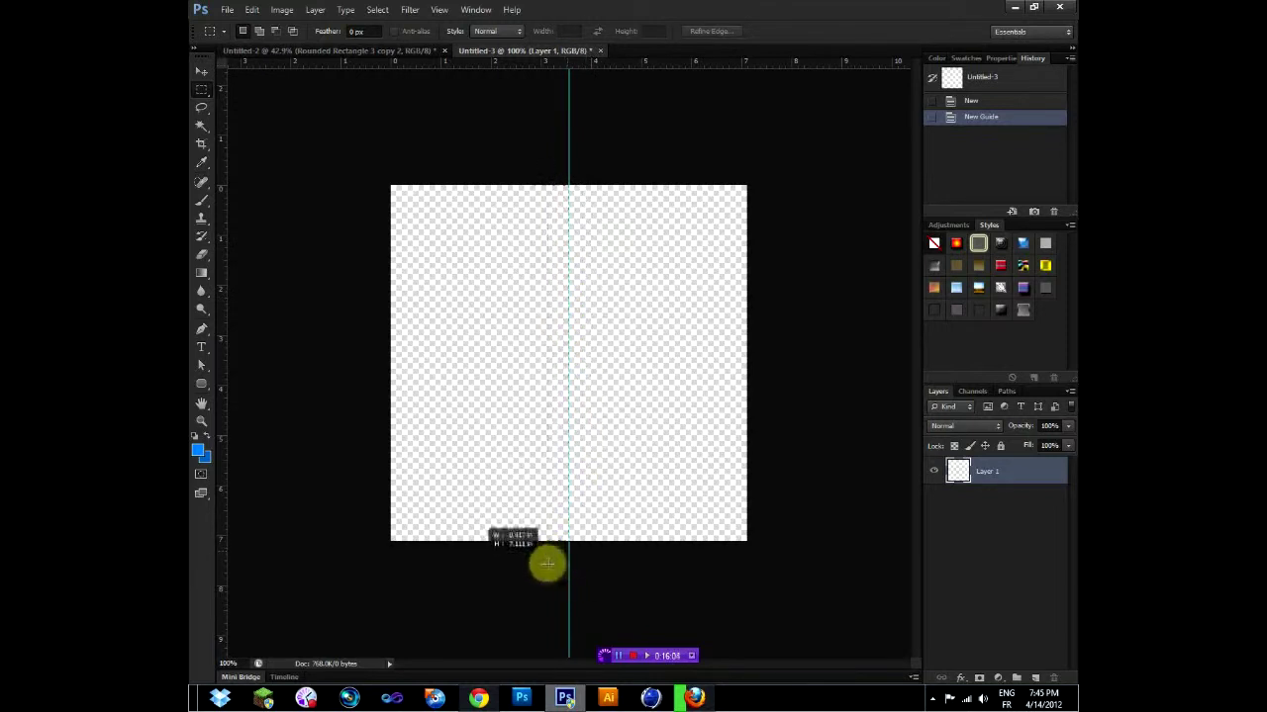
left_click_drag(547, 559, 545, 554)
left_click(201, 200)
left_click_drag(549, 193, 673, 381)
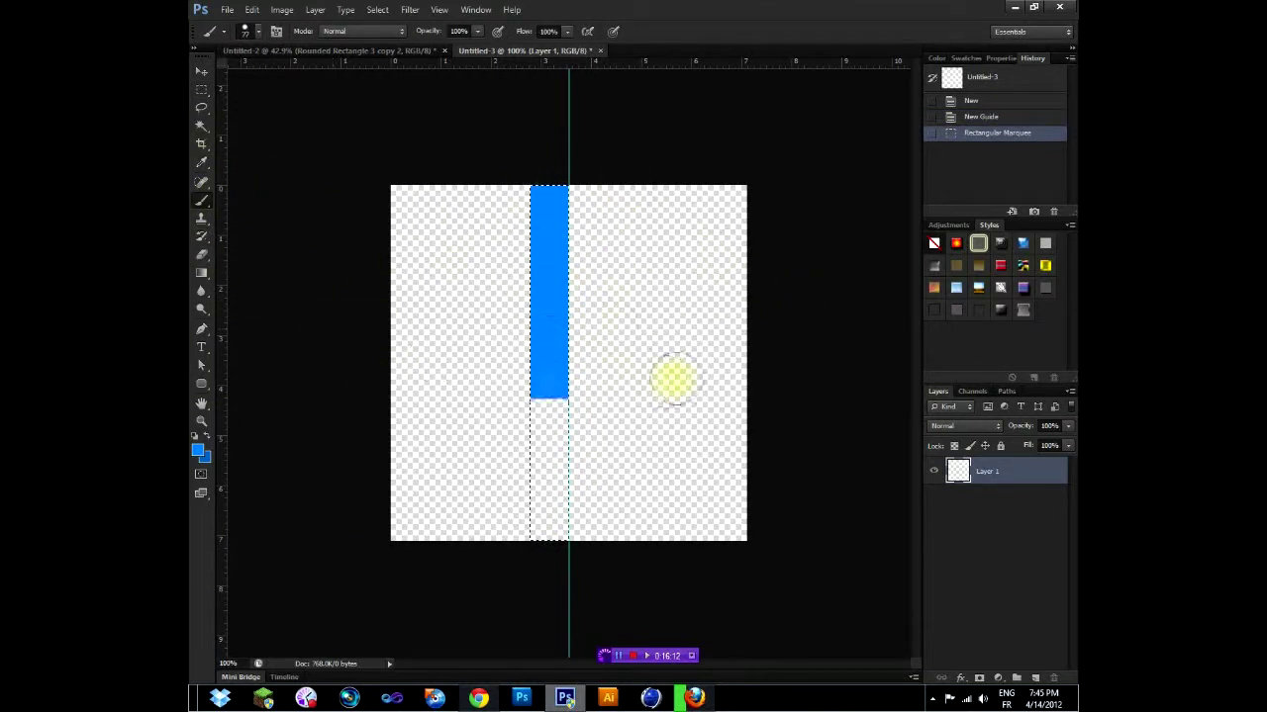
left_click_drag(549, 406, 549, 534)
left_click(201, 72)
mouse_move(549, 283)
left_mouse_down()
mouse_move(585, 283)
mouse_move(411, 284)
mouse_move(729, 284)
left_mouse_up()
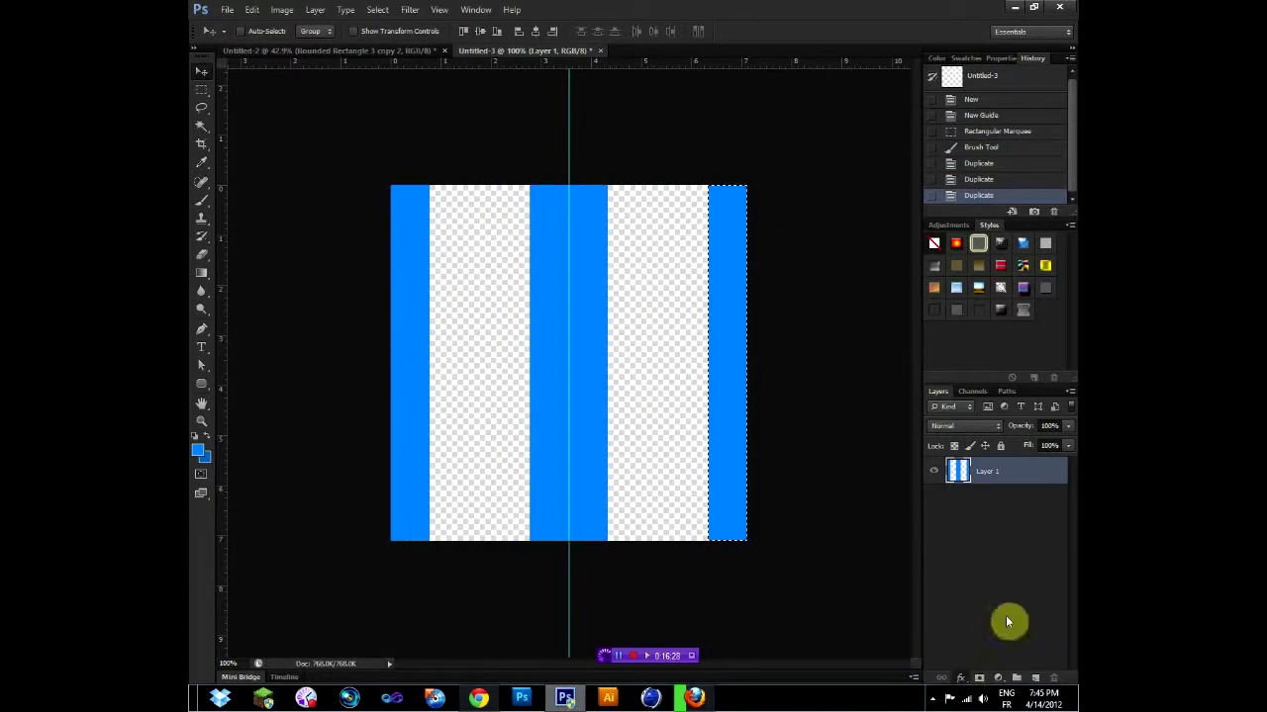
Add a reversed, reflected blue Gradient Overlay with Soft Light blending to the stripes.
left_click(960, 678)
left_click(995, 599)
left_click(752, 427)
left_click(887, 564)
left_click(757, 445)
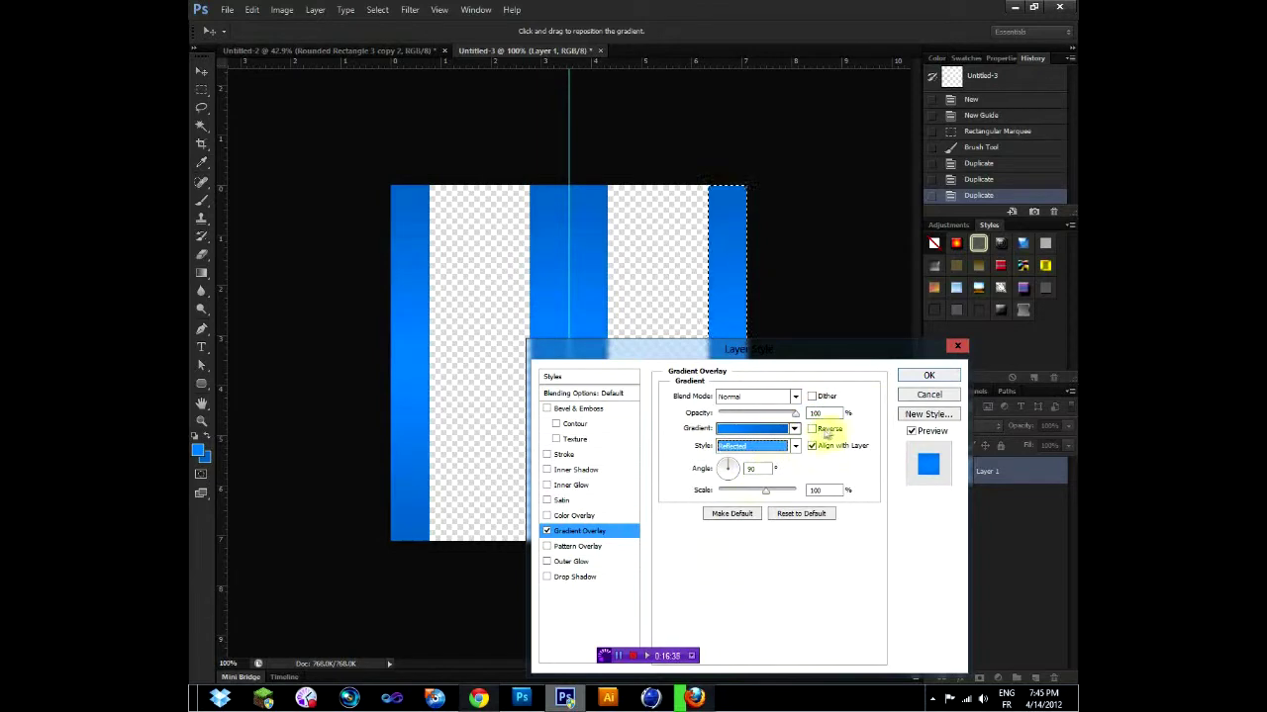
left_click(811, 429)
left_click(773, 396)
left_click(757, 233)
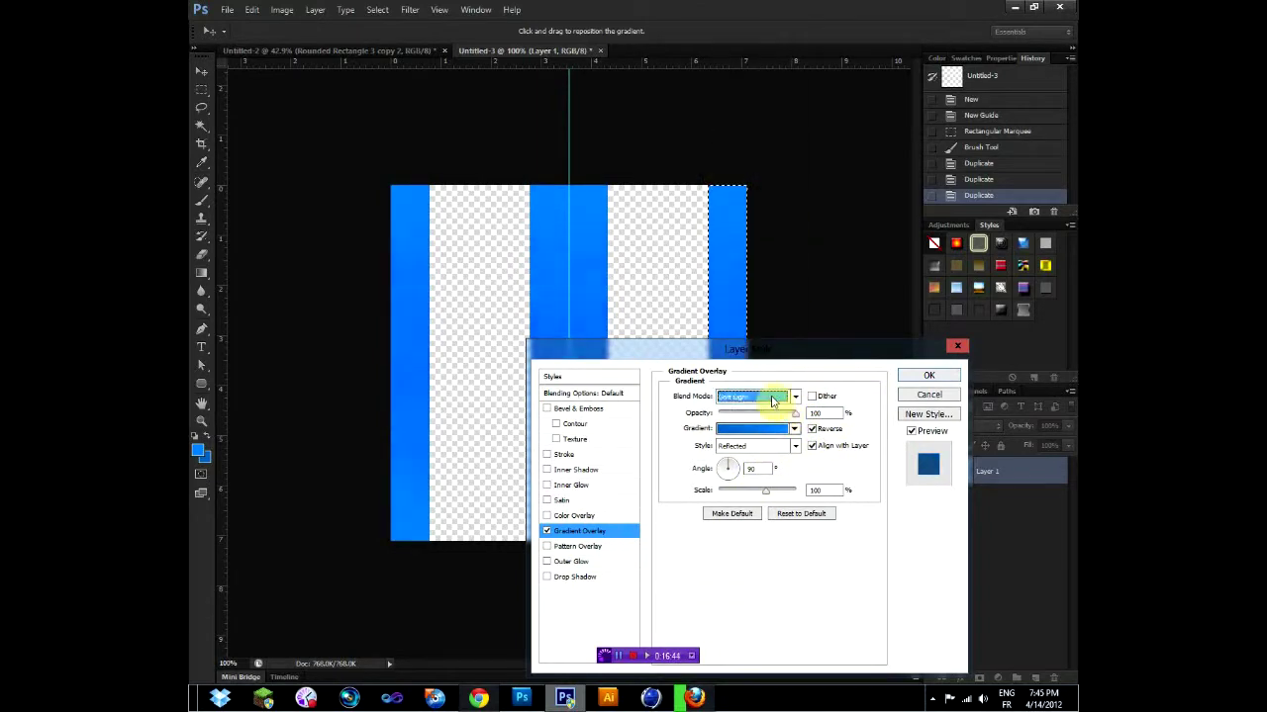
Darken the gradient's left stop to navy, set blending back to Normal, and apply.
left_click(752, 427)
double_click(635, 605)
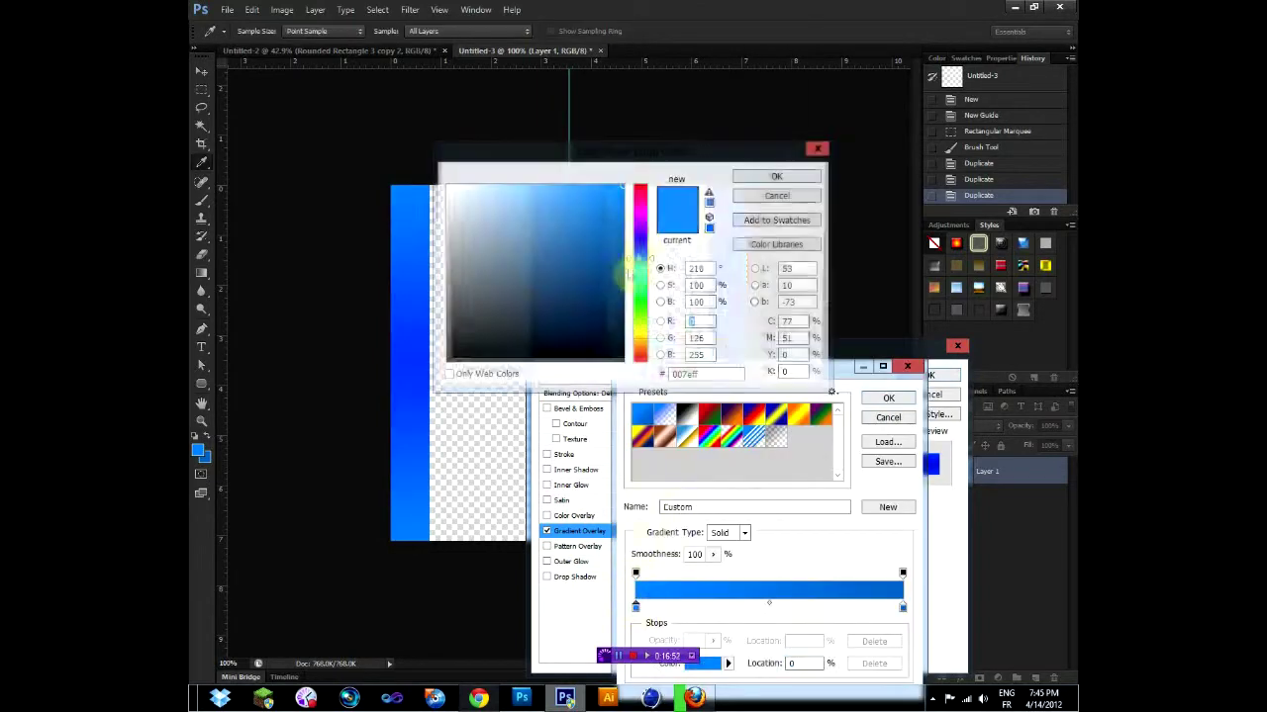
left_click_drag(626, 272, 698, 305)
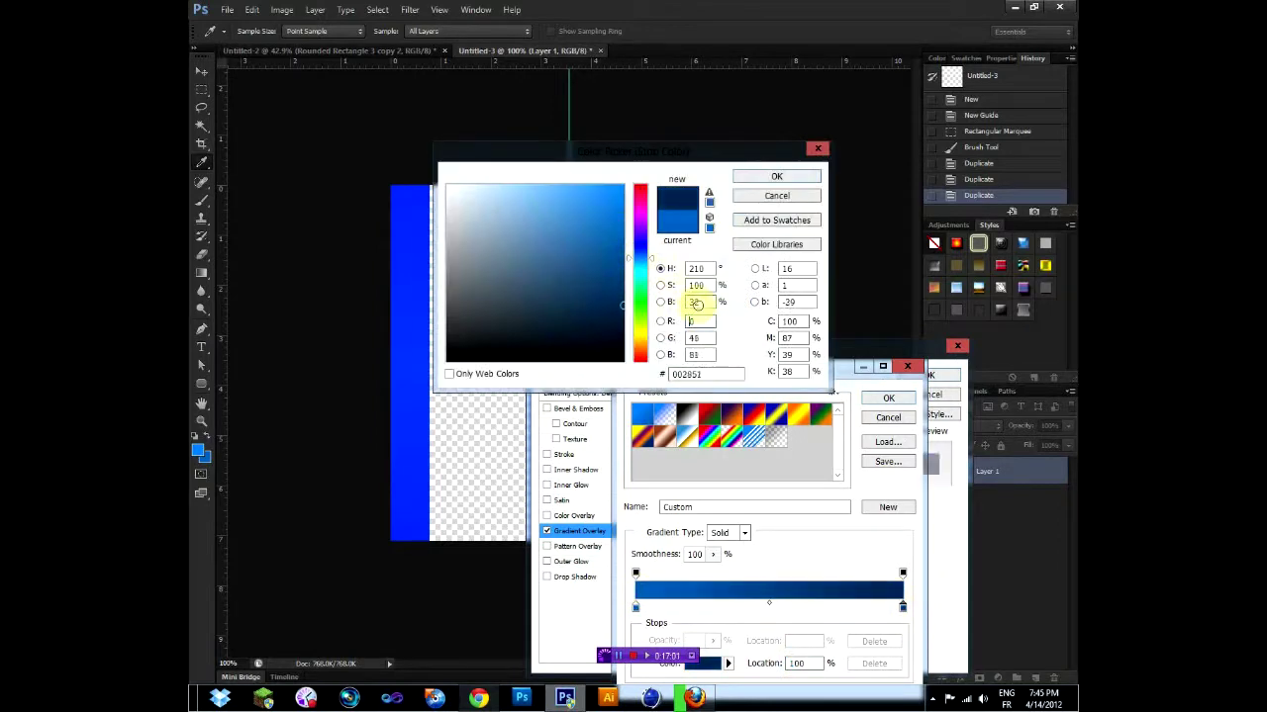
key("Return")
key("Return")
left_click(792, 415)
left_click(795, 396)
left_click(747, 39)
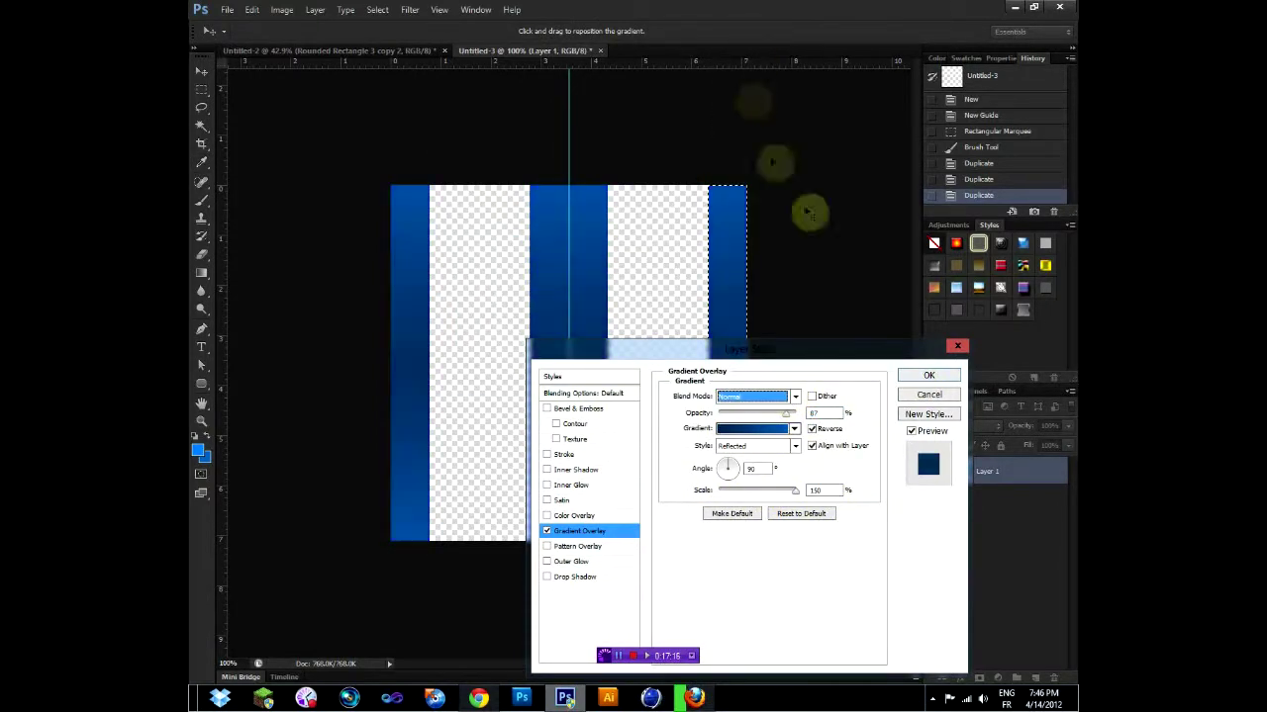
left_click(925, 375)
Deselect and save the stripe tile as a new pattern via Edit > Define Pattern.
left_click(281, 8)
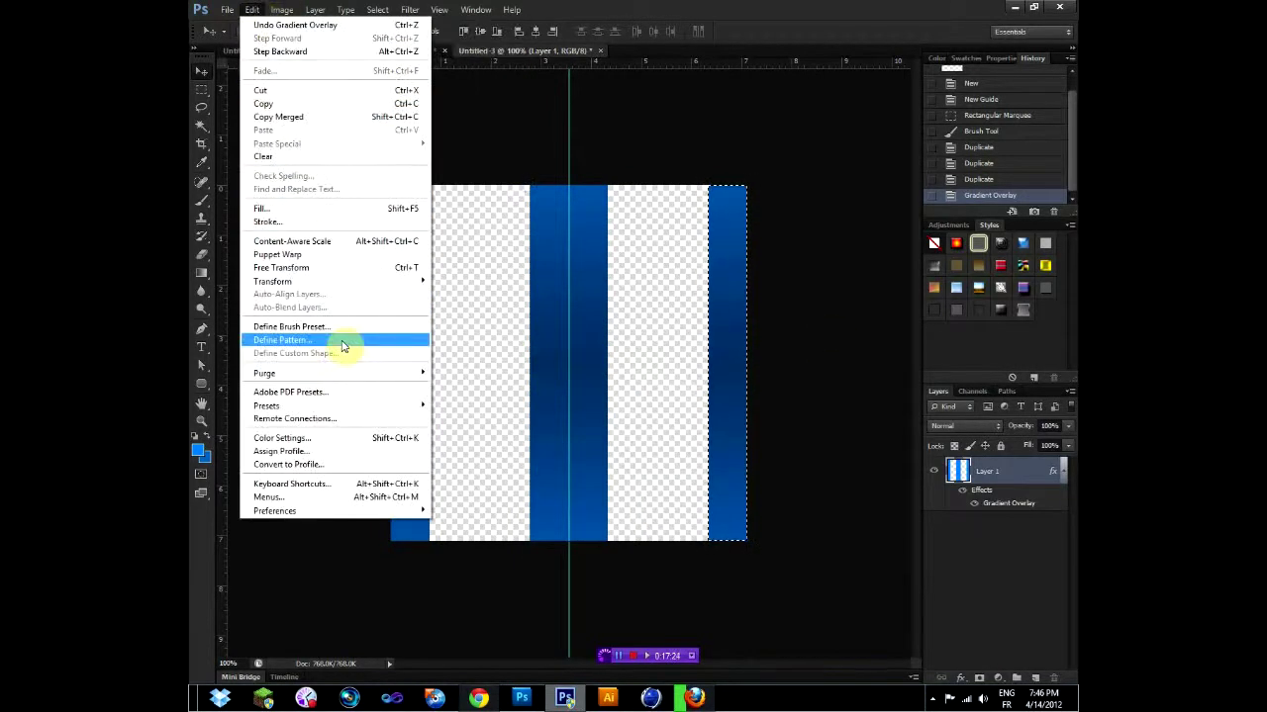
left_click(792, 248)
key("ctrl+d")
left_click(281, 9)
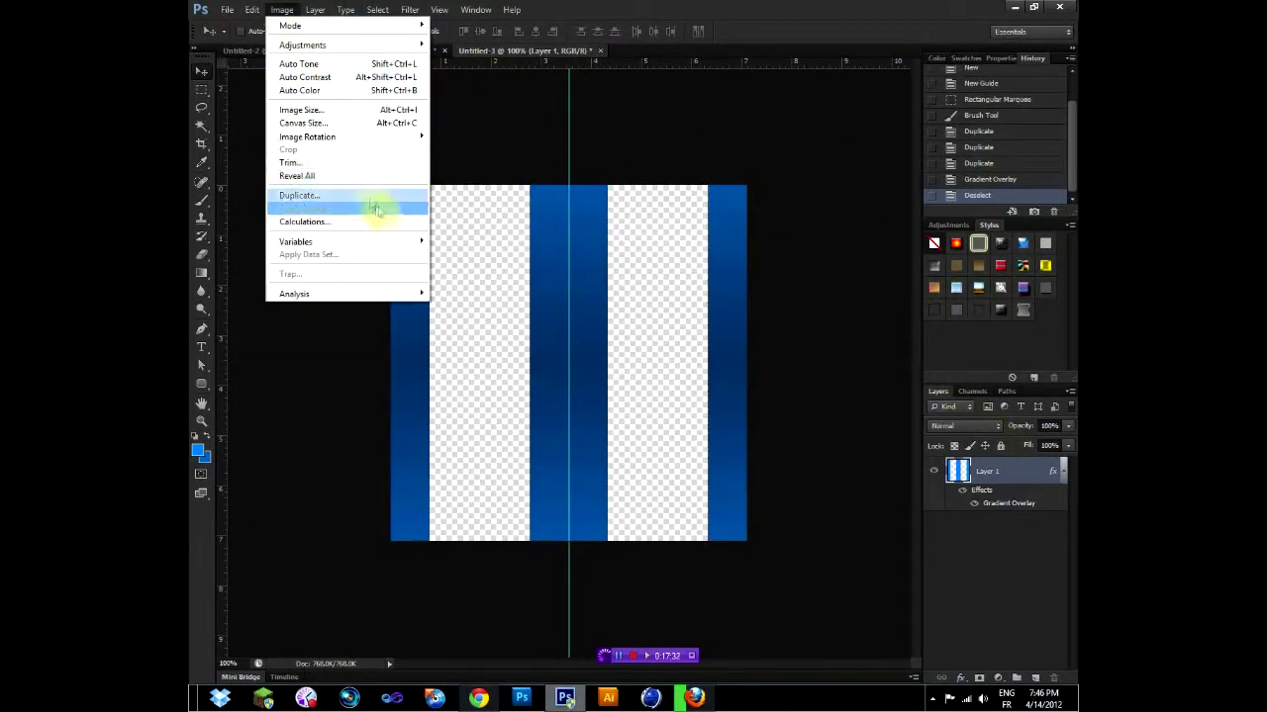
left_click(367, 329)
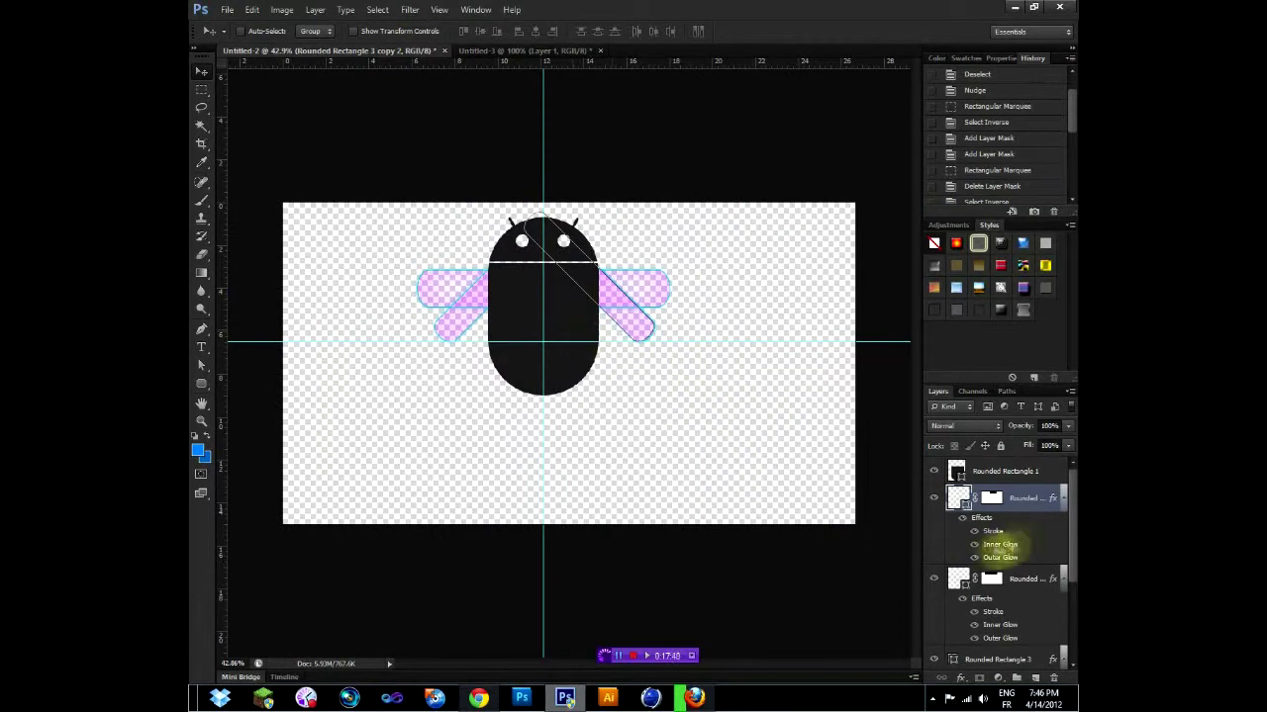
Add a blue stripe Pattern Overlay effect to the body layer.
left_click(961, 678)
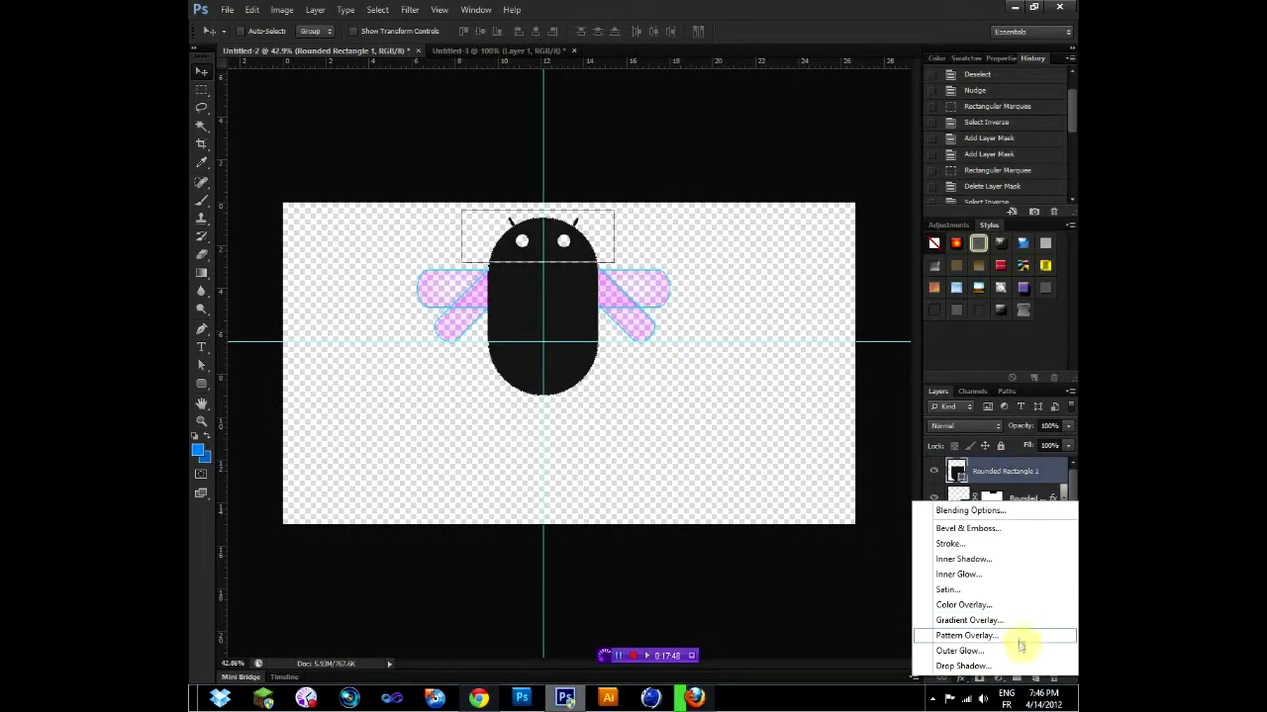
left_click(1019, 634)
left_click(763, 444)
left_click(763, 486)
left_click(767, 460)
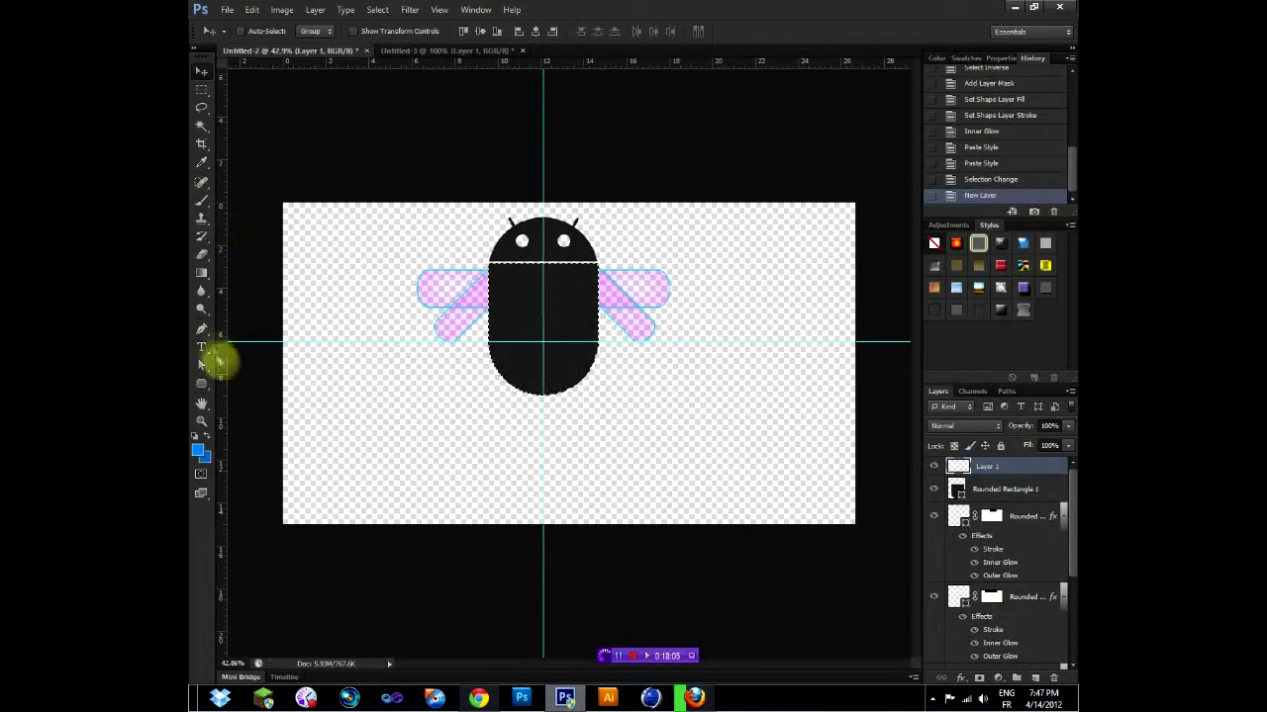
Paint Bucket-fill the new layer with the blue stripe pattern.
right_click(201, 272)
left_click(267, 287)
left_click(260, 31)
left_click(283, 49)
left_click(542, 297)
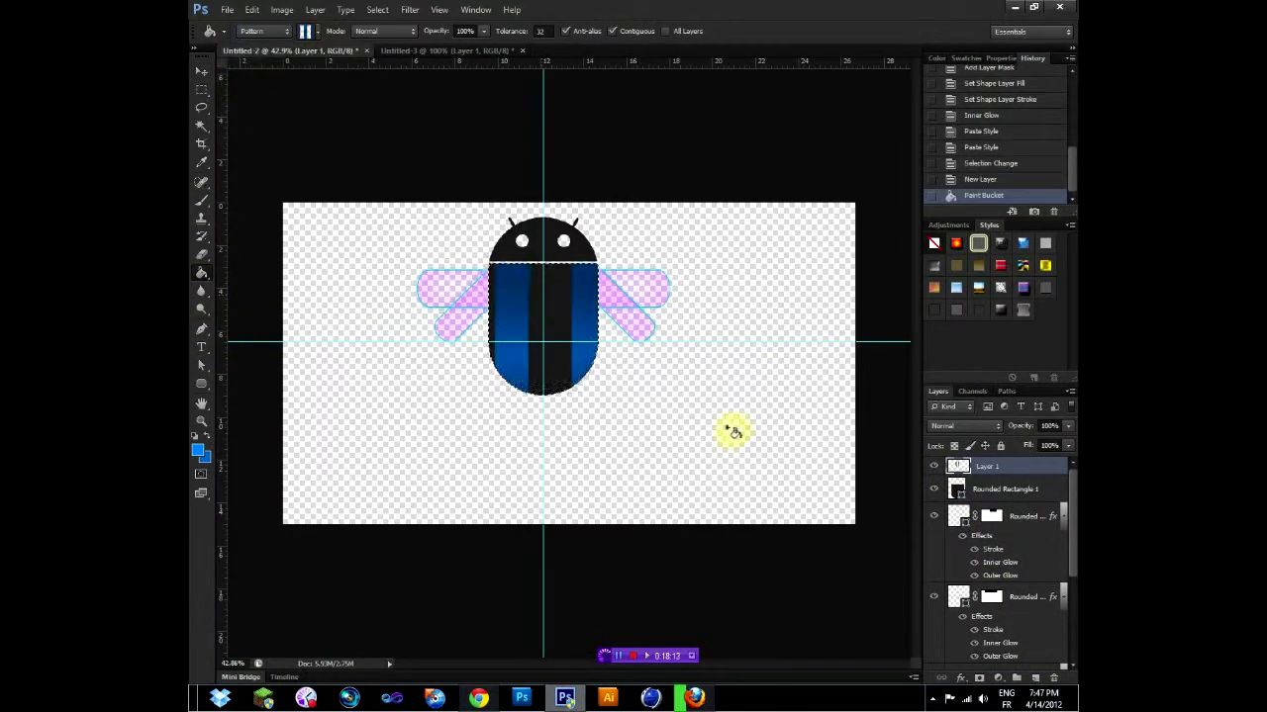
Cancel a first rotation attempt, clear the stripes, and refill the whole layer with the pattern.
key("ctrl+t")
left_click_drag(685, 235, 684, 475)
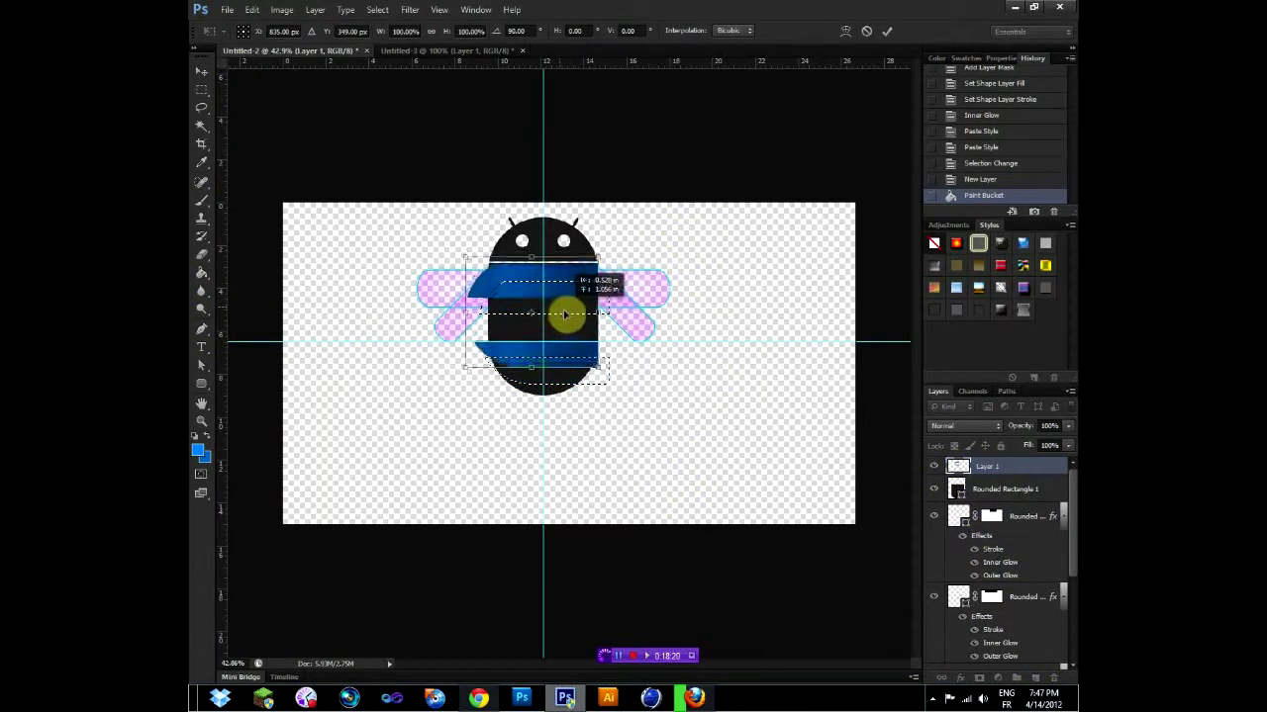
key("Escape")
key("Delete")
key("ctrl+d")
left_click(656, 346)
Rotate the stripe layer 90° so the stripes run horizontally.
key("ctrl+t")
mouse_move(871, 193)
left_mouse_down()
mouse_move(893, 297)
mouse_move(684, 556)
mouse_move(649, 392)
left_mouse_up()
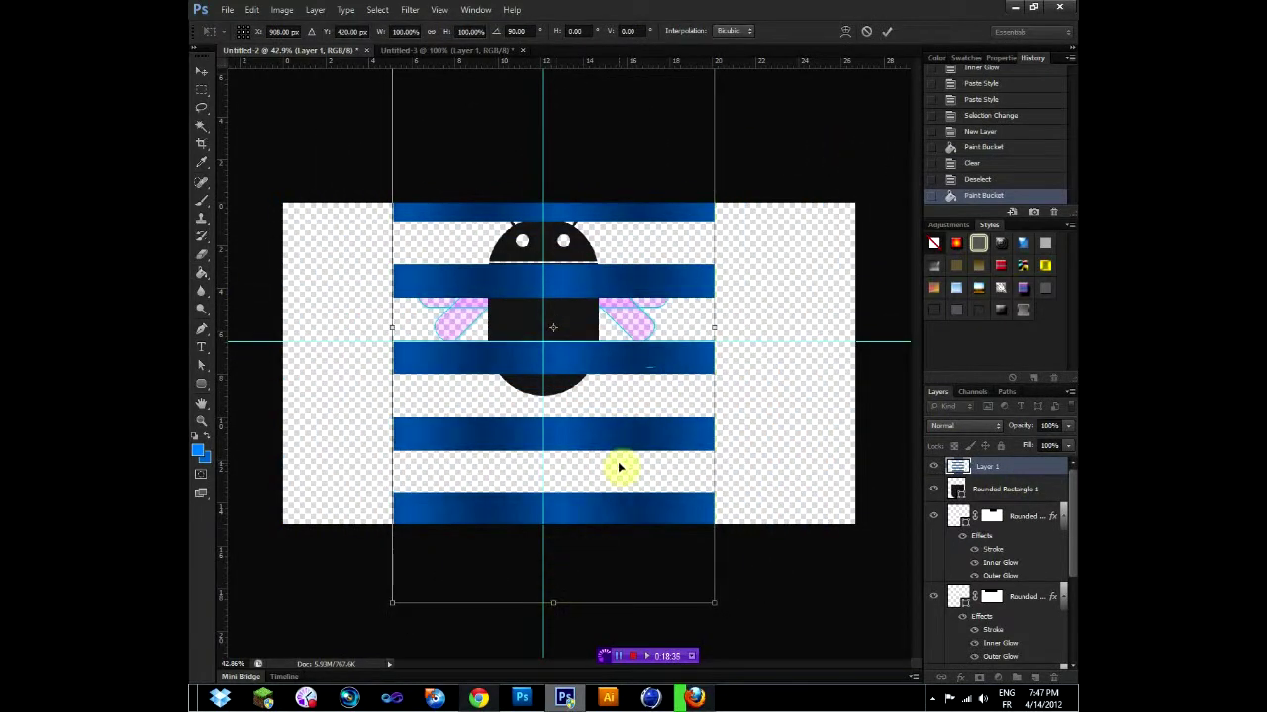
key("Return")
left_click(201, 99)
Select the middle stripes and nudge them upward with Shift+Up.
left_click_drag(349, 327, 745, 462)
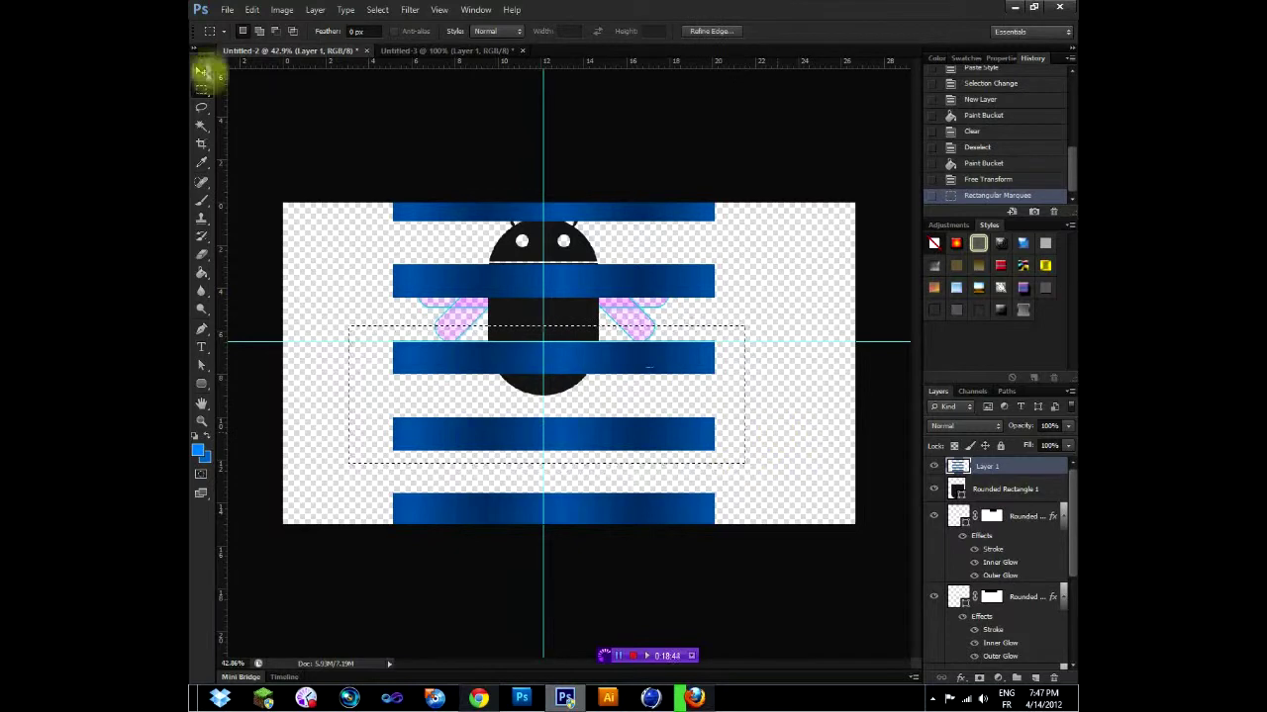
left_click(201, 71)
key("shift+Up")
key("shift+Up")
key("shift+Up")
key("shift+Up")
key("shift+Up")
key("m")
mouse_move(344, 371)
left_mouse_down()
mouse_move(828, 447)
mouse_move(806, 453)
left_mouse_up()
left_click(201, 71)
key("shift+Up")
key("shift+Up")
key("shift+Up")
key("shift+Up")
key("shift+Up")
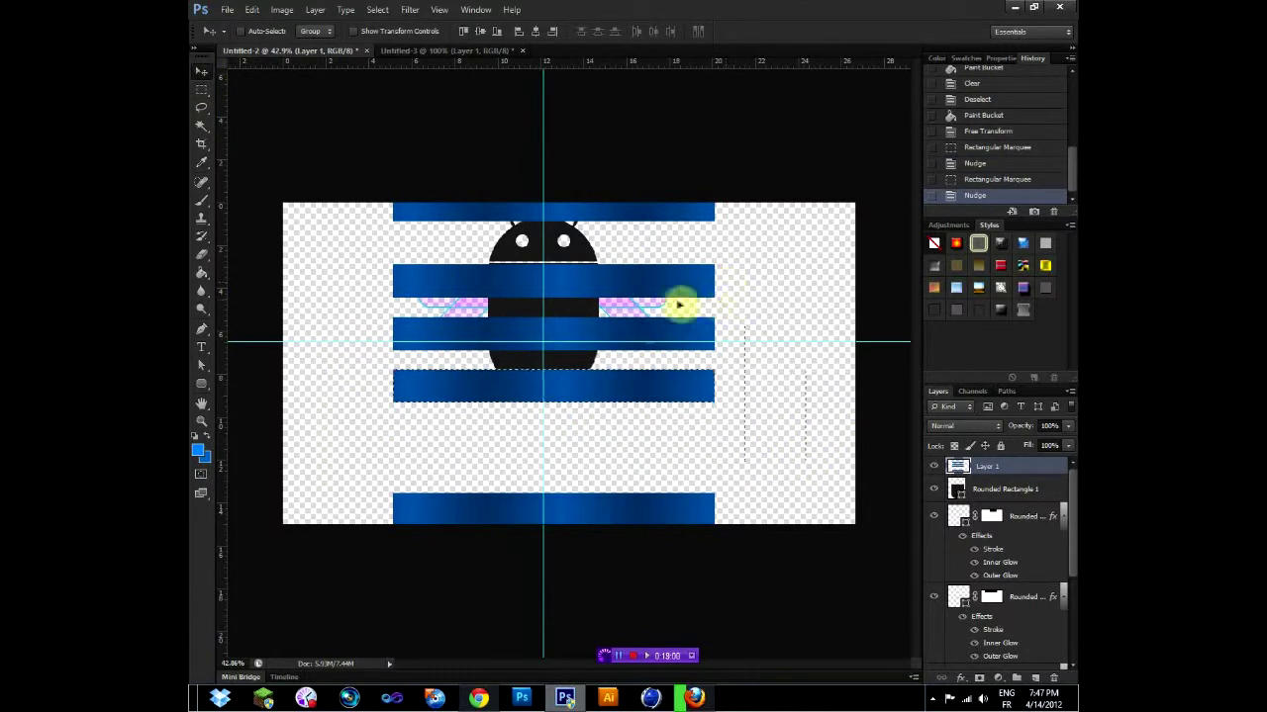
key("ctrl+d")
Squash the stripes vertically to fit over the bee's body.
key("ctrl+t")
left_click_drag(551, 602, 551, 562)
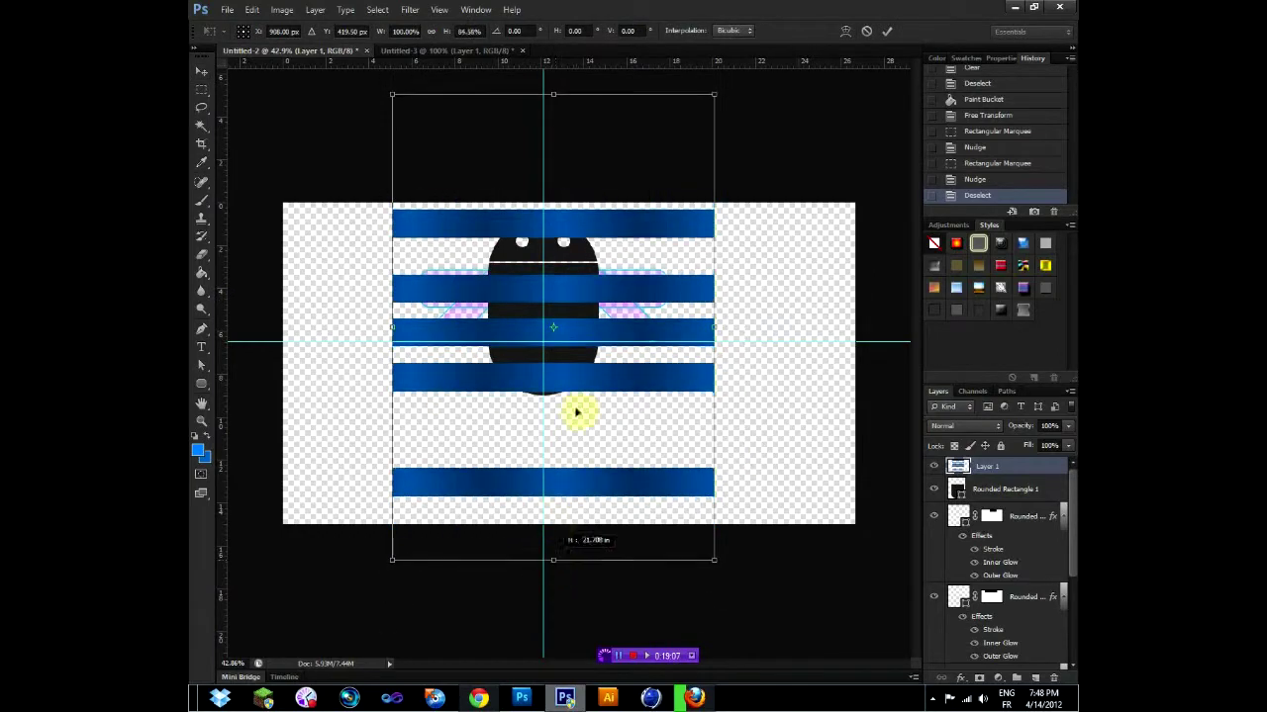
left_click_drag(577, 412, 571, 396)
key("Return")
Invert the body selection and delete the stripes outside the body outline.
left_click(957, 489, "ctrl")
key("ctrl+shift+i")
key("Delete")
key("ctrl+d")
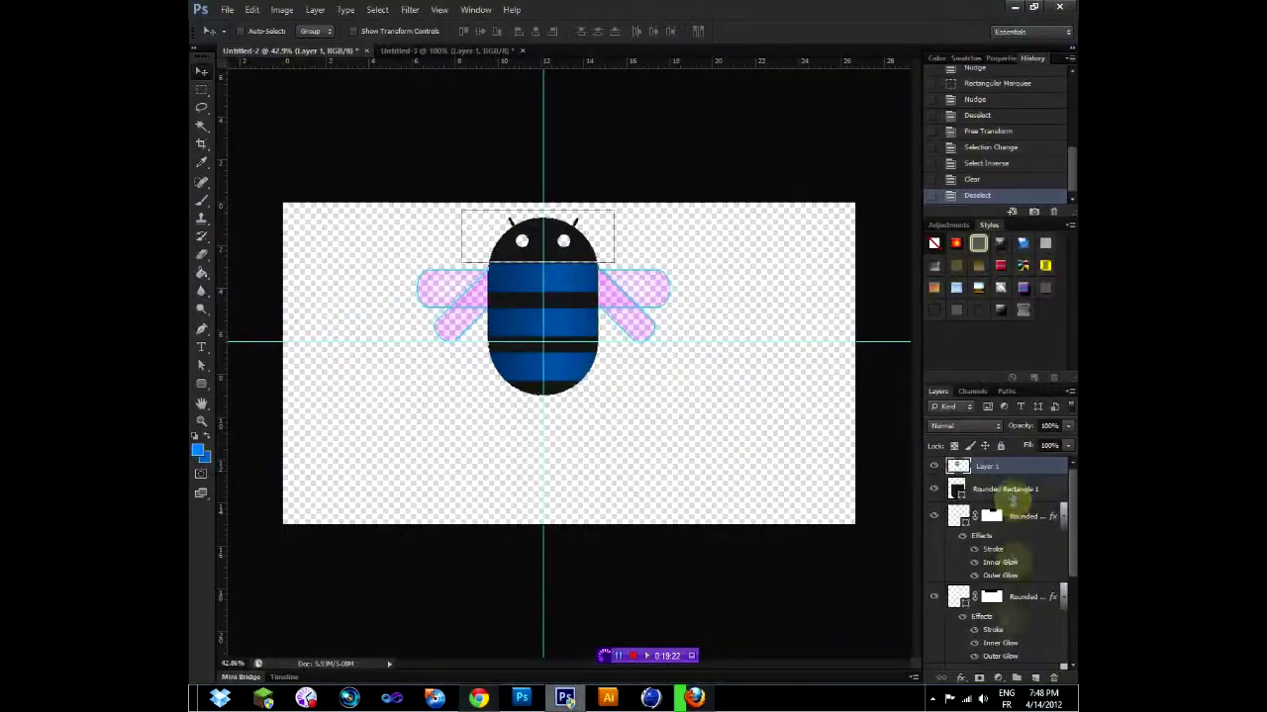
left_click(1004, 489)
left_click(960, 678)
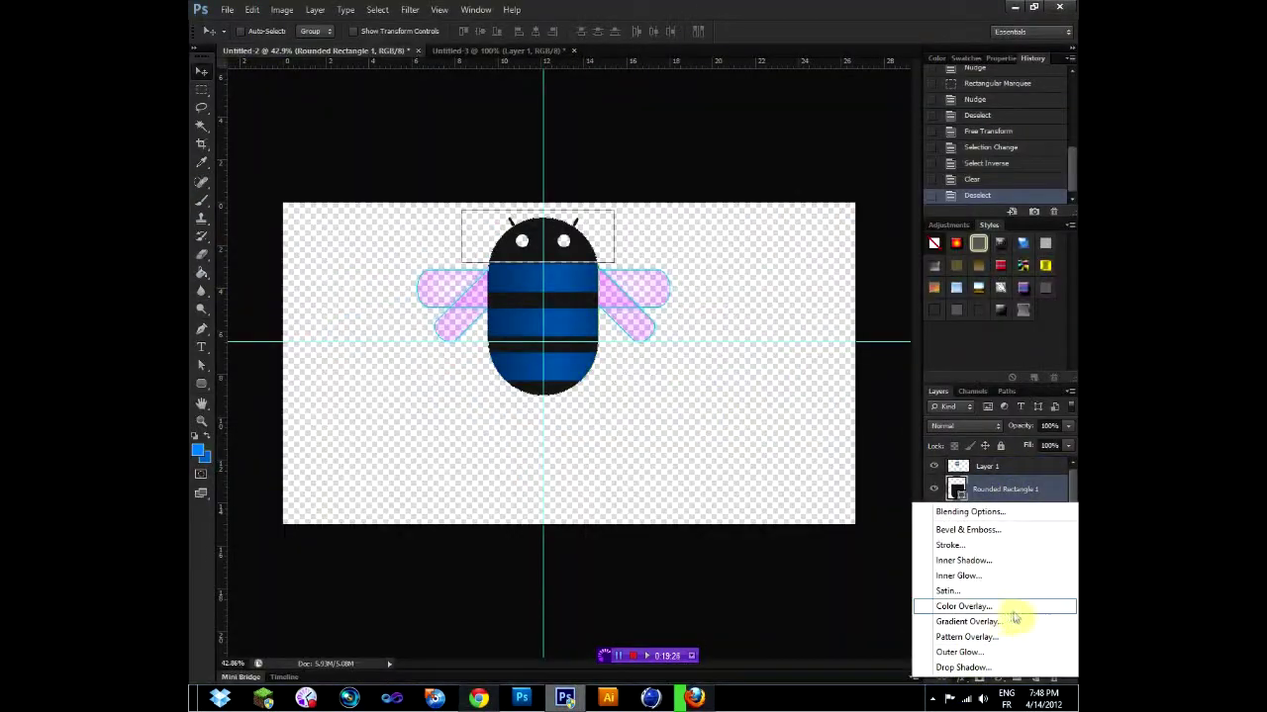
Add a reflected Gradient Overlay to the body, recolouring one gradient stop and setting the angle.
left_click(1009, 620)
left_click(782, 429)
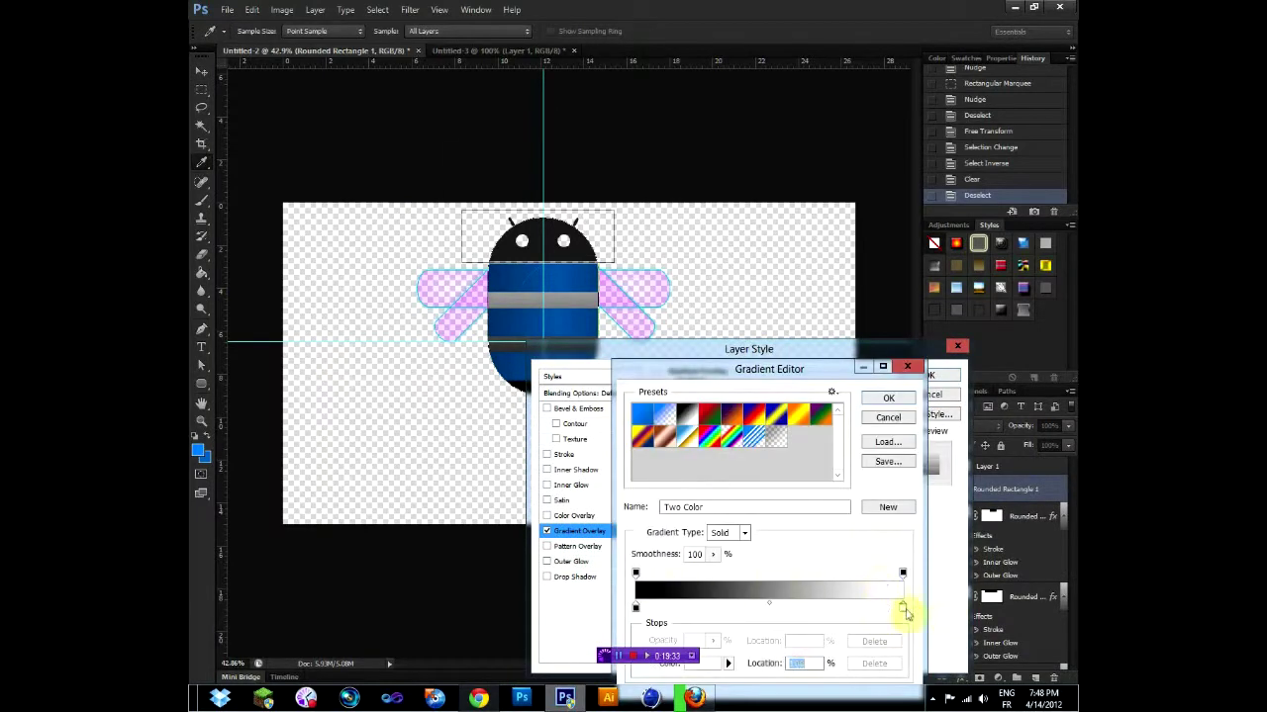
double_click(903, 606)
left_click(367, 294)
left_click(777, 178)
left_click(888, 398)
left_click(752, 446)
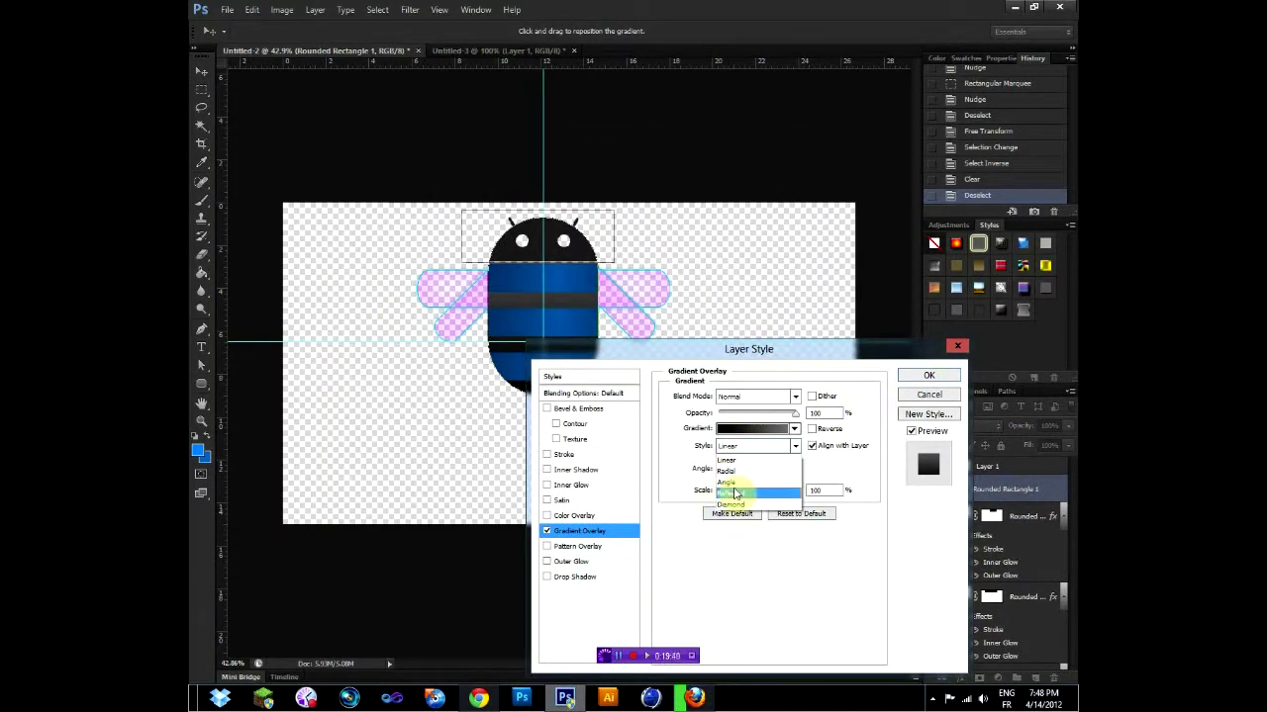
left_click(732, 492)
left_click(720, 472)
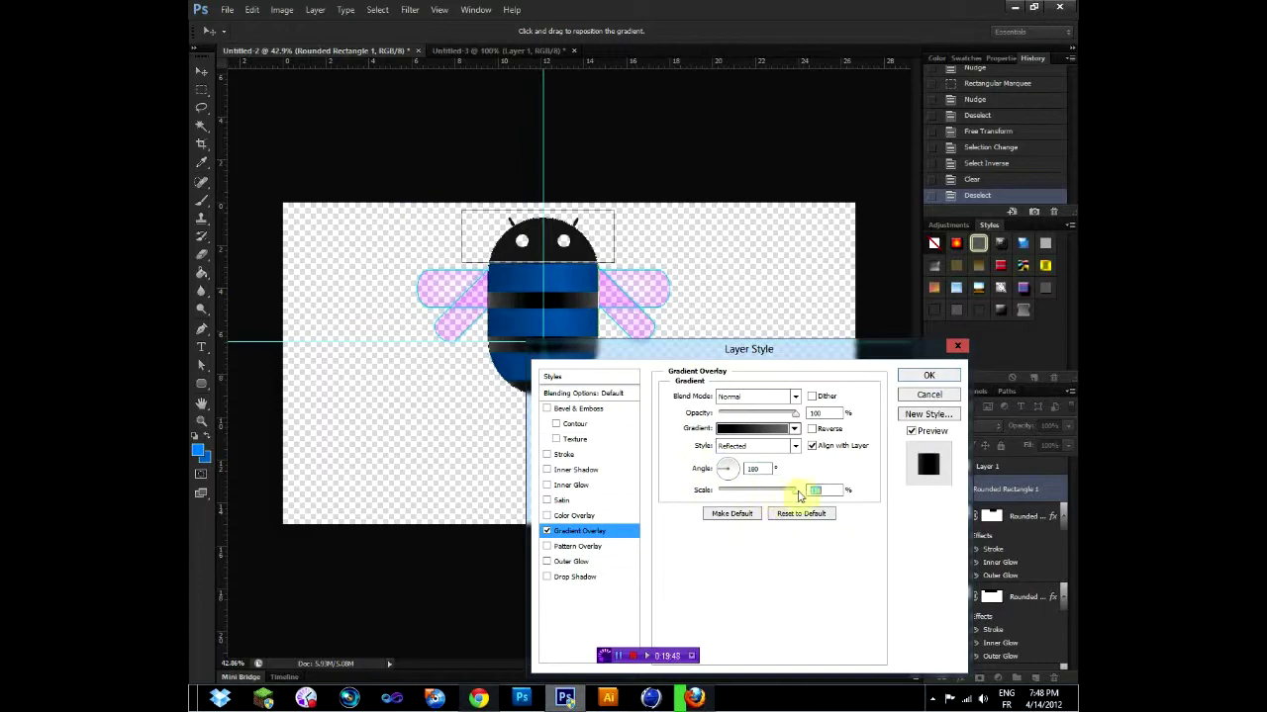
Set the dark gradient stop to #2e2e2e and apply the gradient overlay.
left_click(752, 428)
double_click(902, 606)
left_click(481, 287)
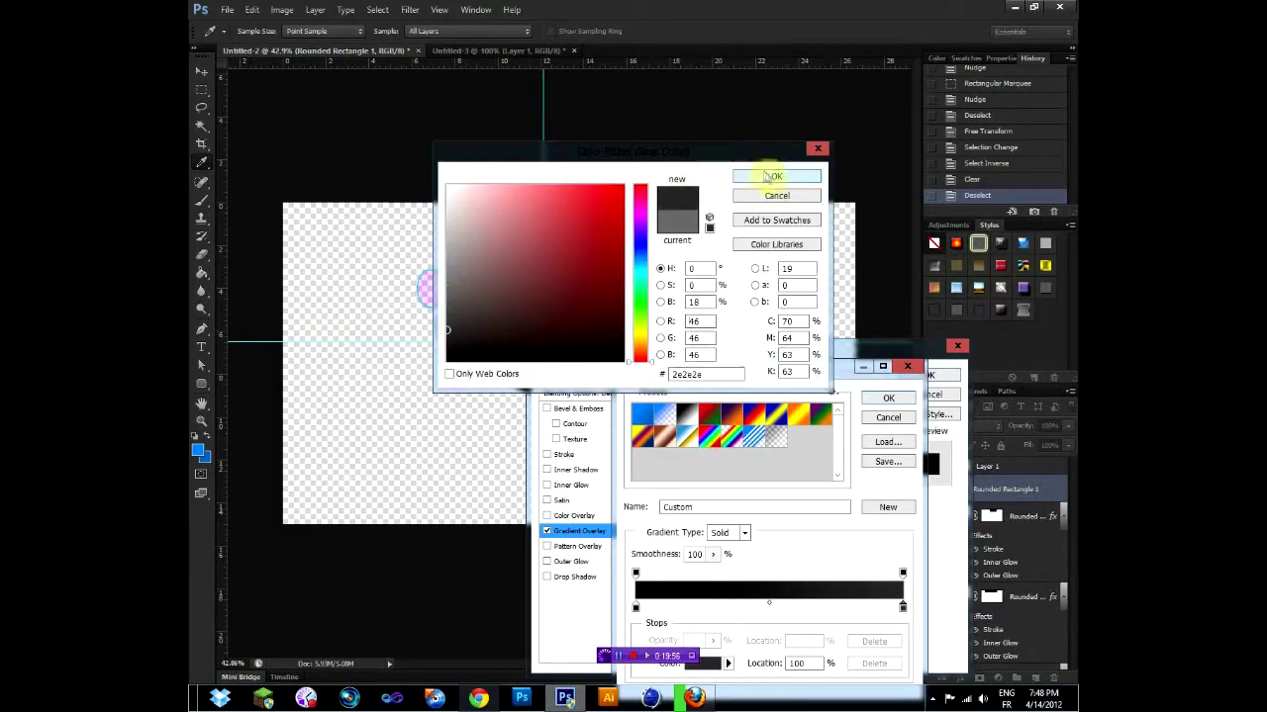
left_click(772, 176)
left_click(893, 401)
left_click(936, 374)
key("alt+Tab")
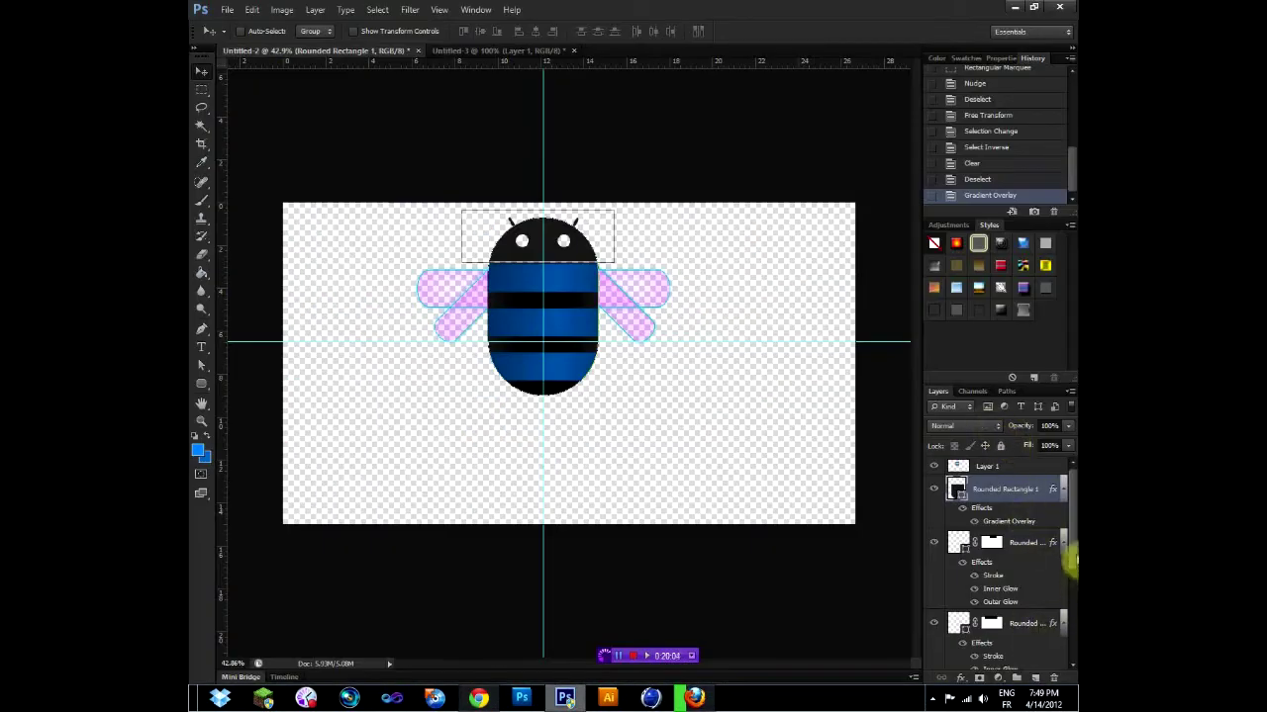
double_click(1007, 606)
Give Ellipse 1 a black Color Overlay.
left_click(574, 516)
left_click(815, 396)
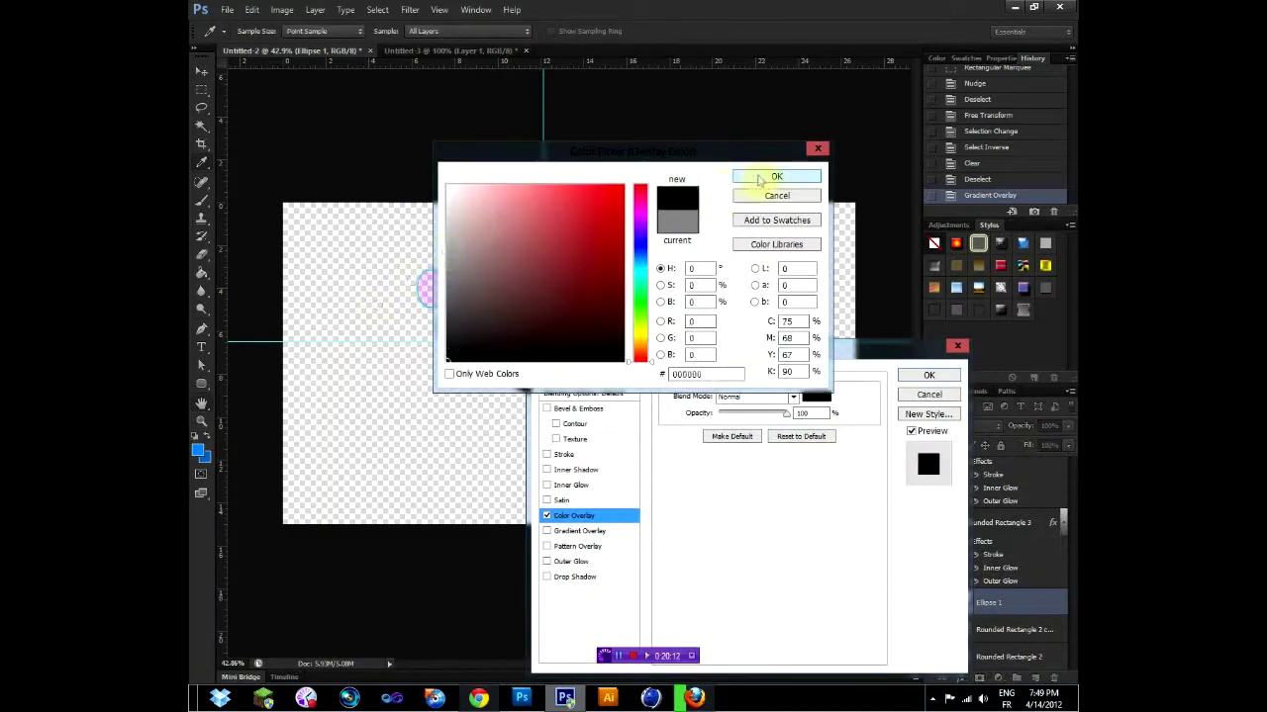
left_click(758, 175)
left_click(928, 378)
Add a bright blue Outer Glow to Ellipse 1.
left_click(997, 678)
left_click(995, 655)
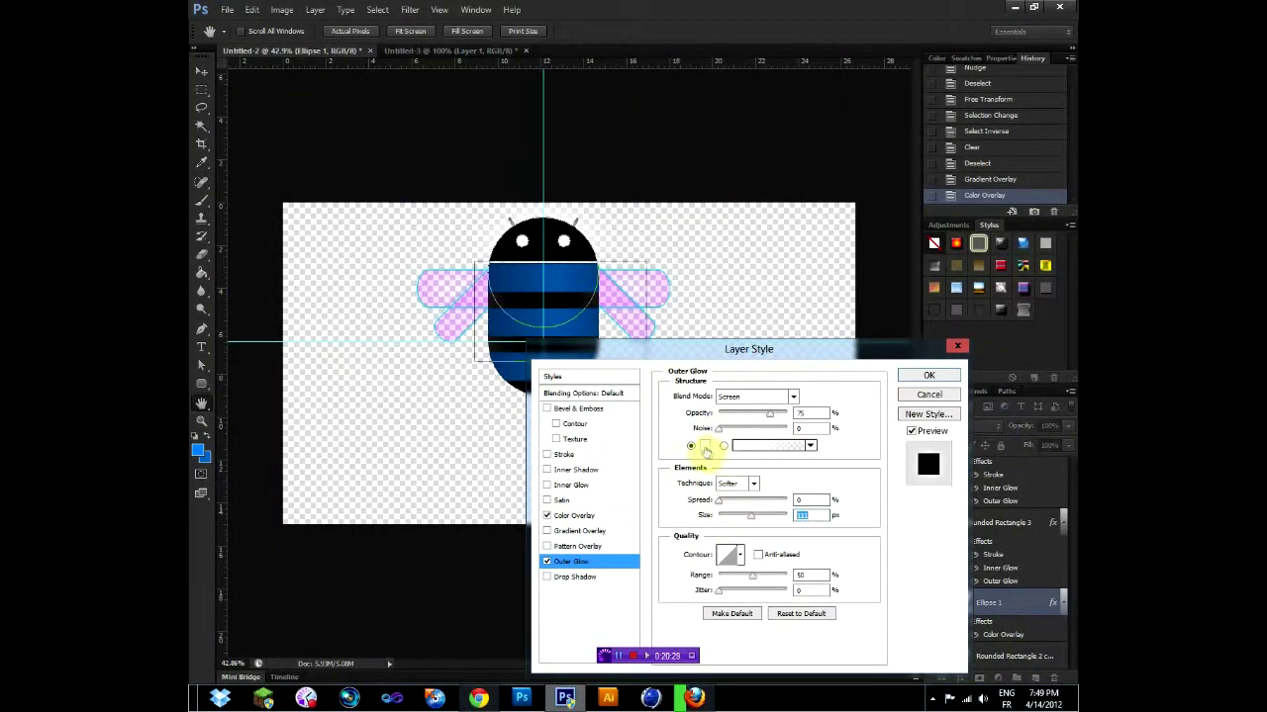
left_click(704, 445)
left_click(766, 172)
left_click(703, 446)
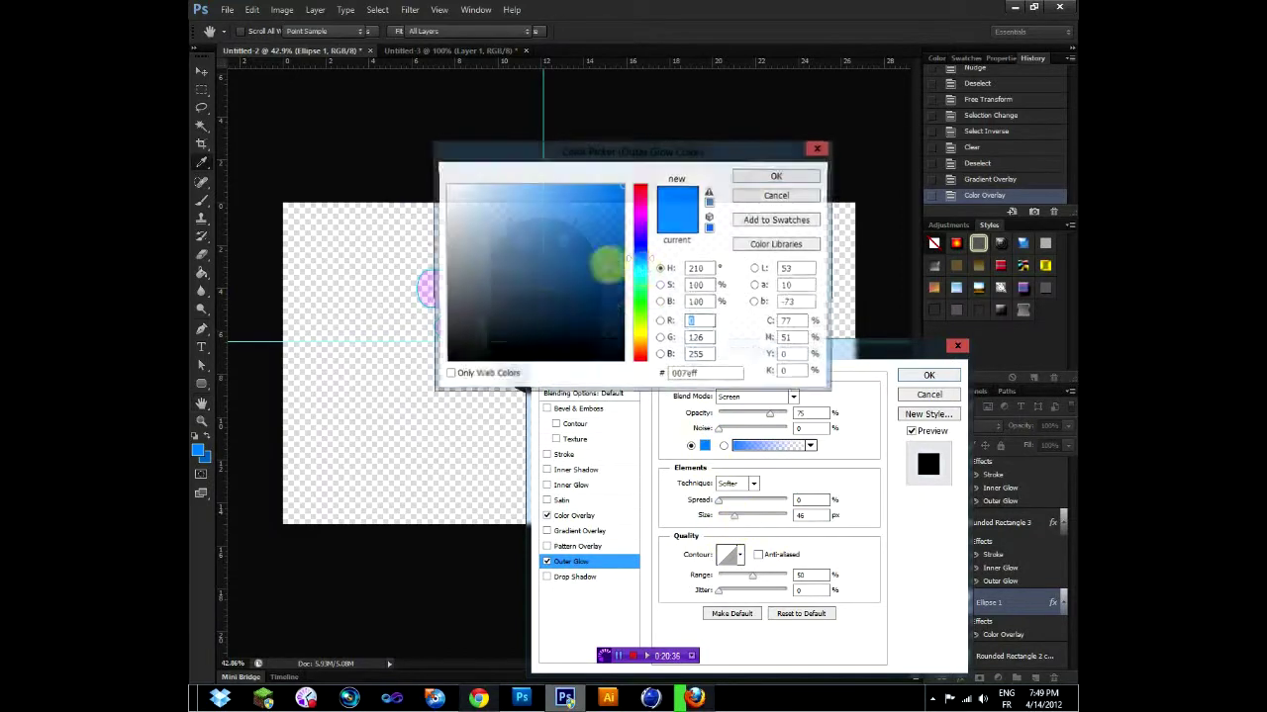
left_click(735, 521)
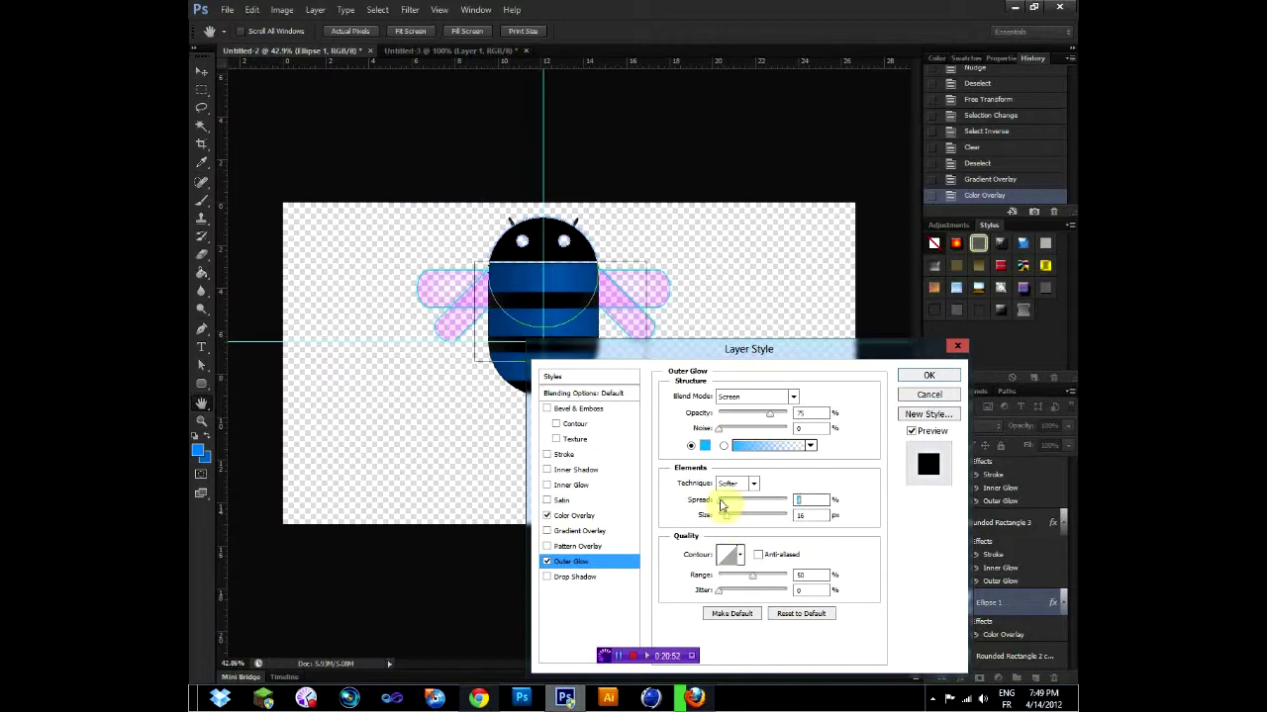
left_click(929, 375)
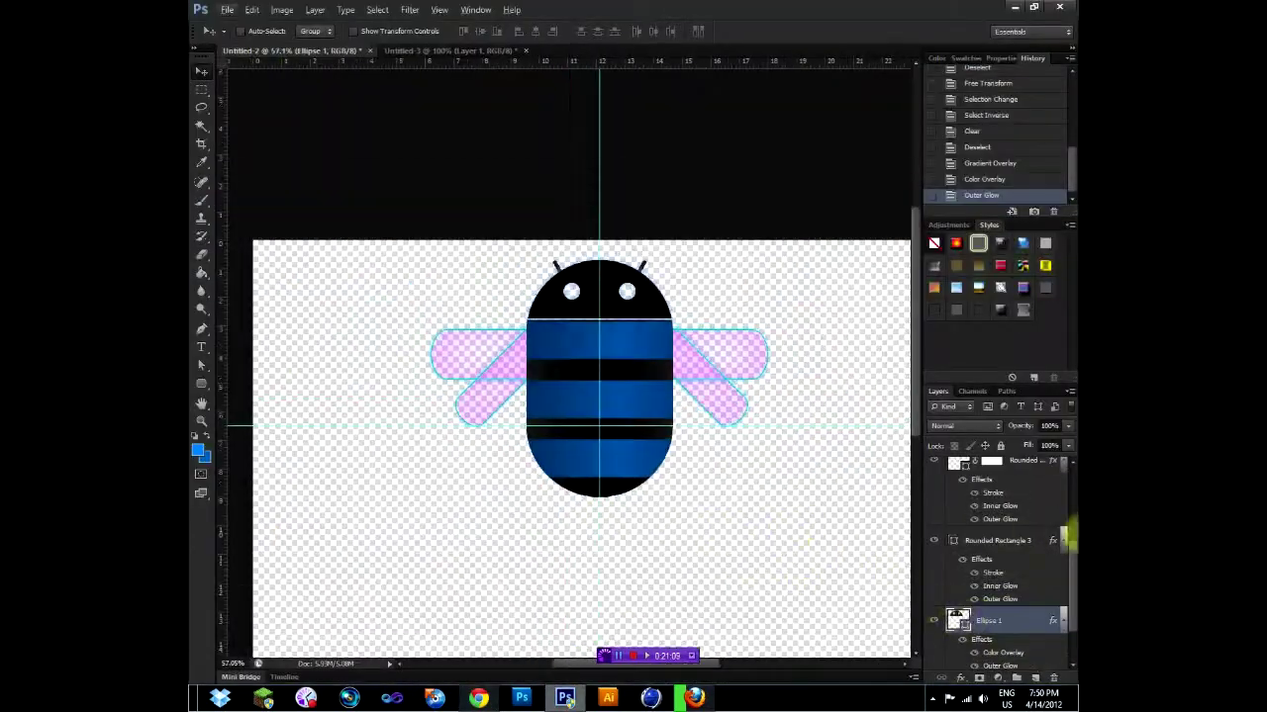
Give Rounded Rectangle 1 a blue Outer Glow and move Ellipse 1 to the top.
scroll(990, 535, "up", 5)
left_click(1000, 489)
left_click(962, 677)
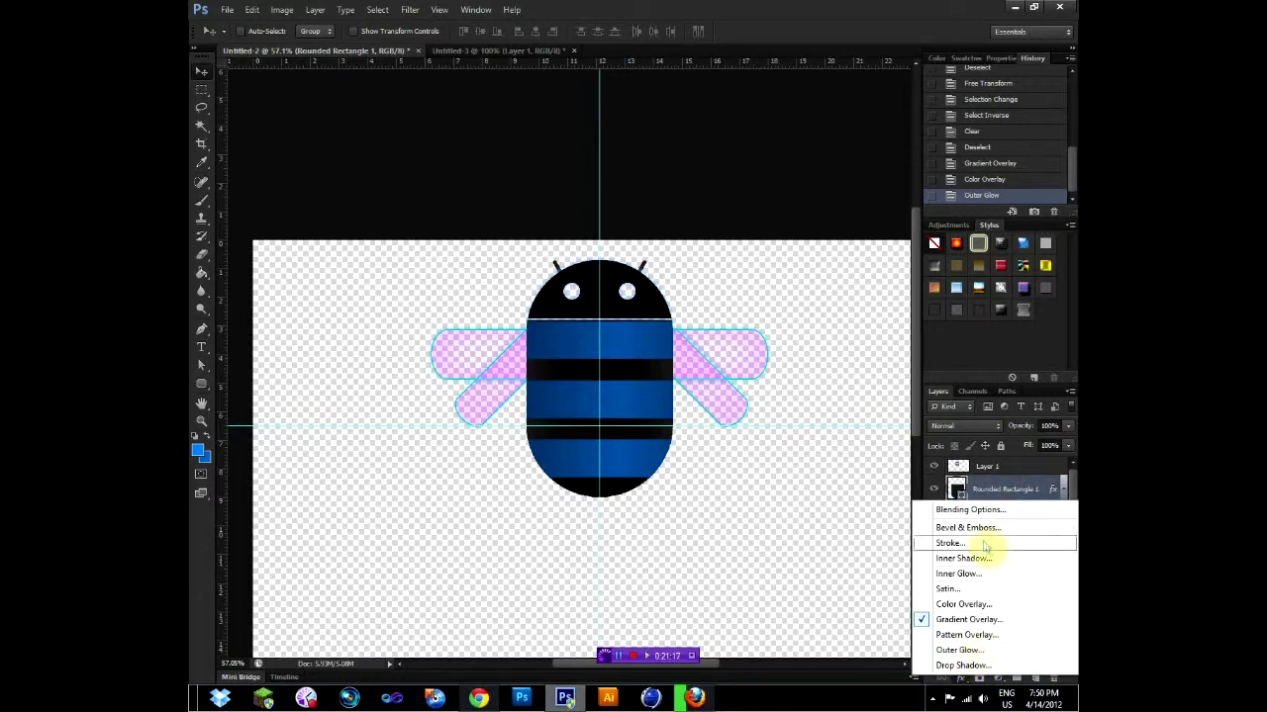
left_click(960, 650)
left_click_drag(677, 347, 763, 240)
left_click(782, 335)
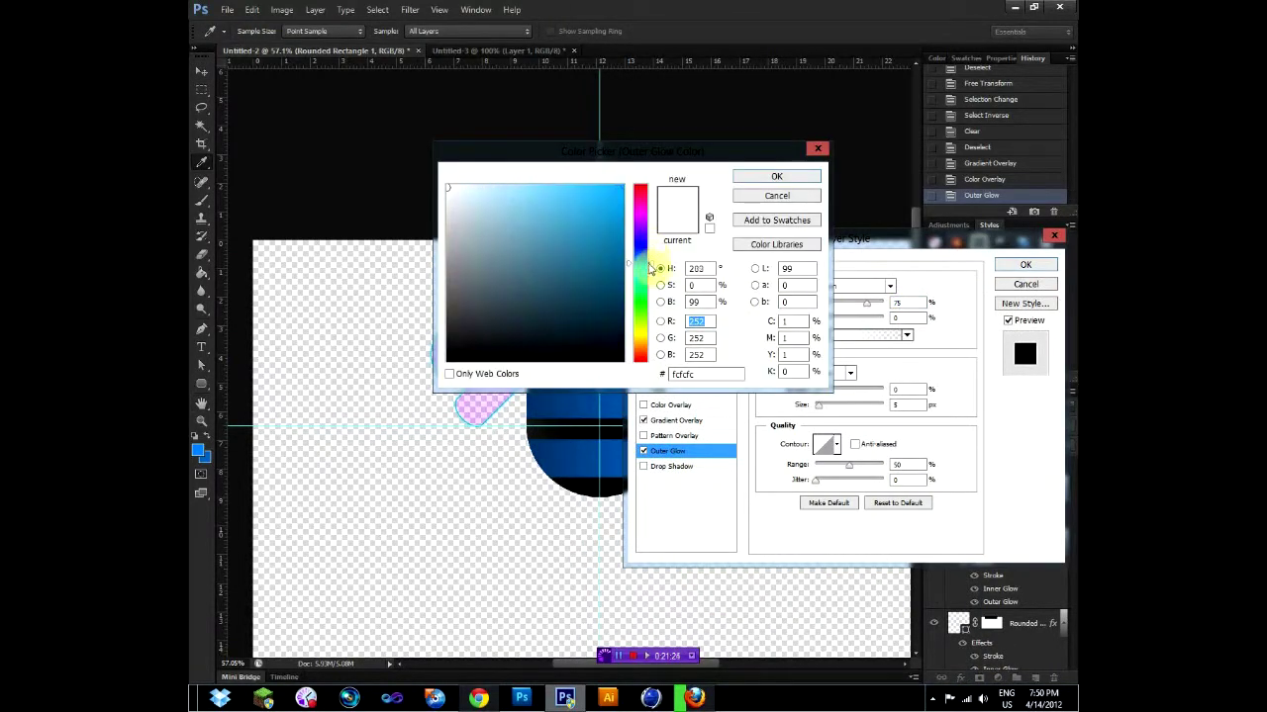
left_click(803, 196)
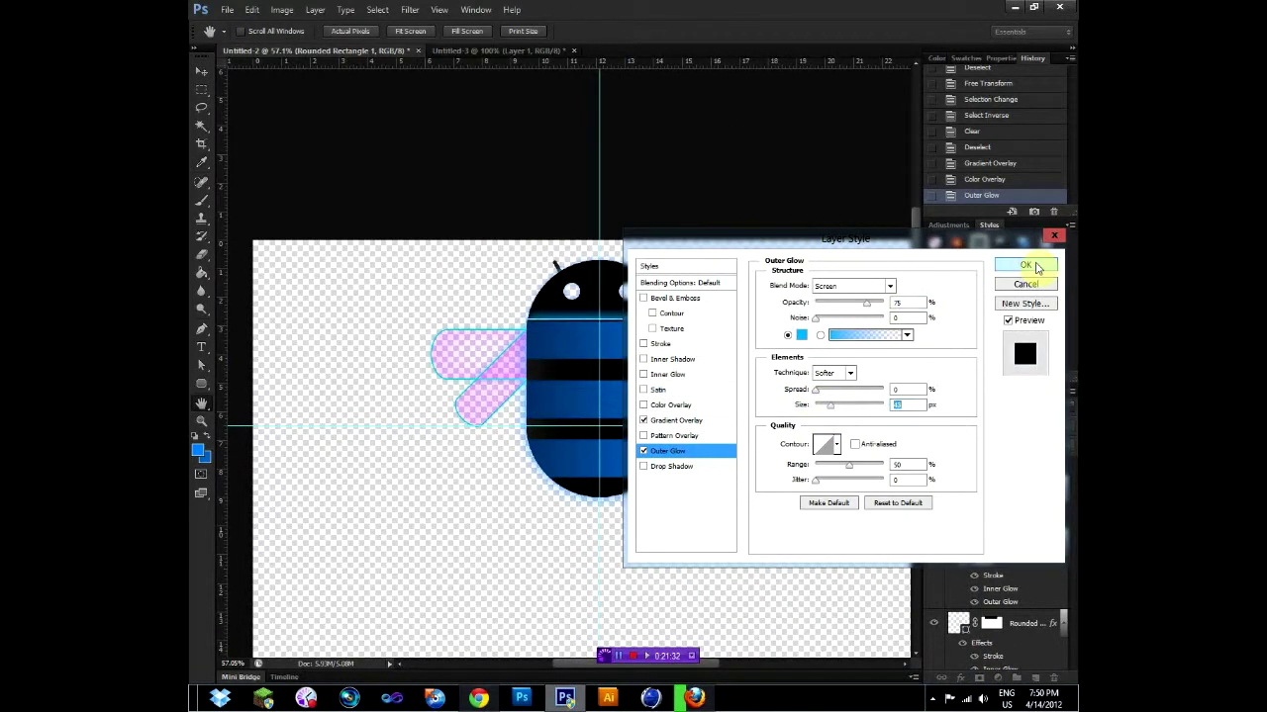
left_click(1026, 265)
scroll(1029, 593, "down", 5)
left_click_drag(1046, 611, 1024, 470)
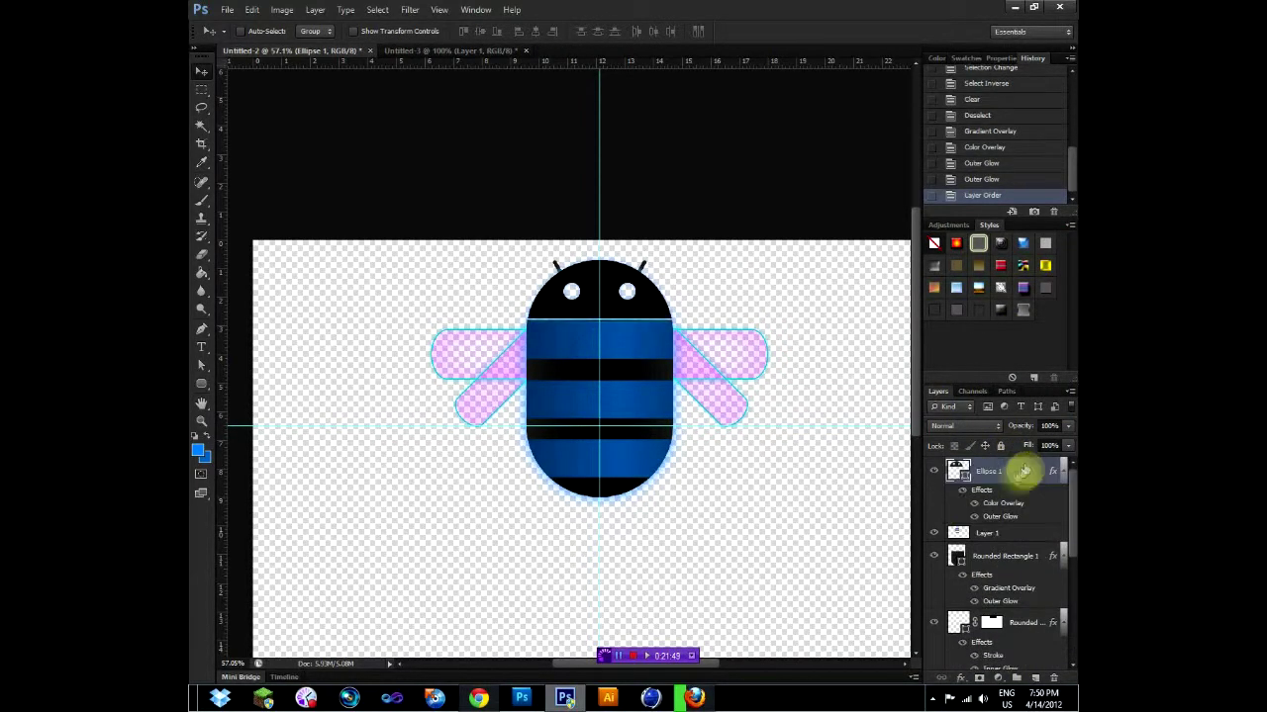
Pen-draw a closed stinger path at the bottom of the body.
scroll(602, 580, "up", 5)
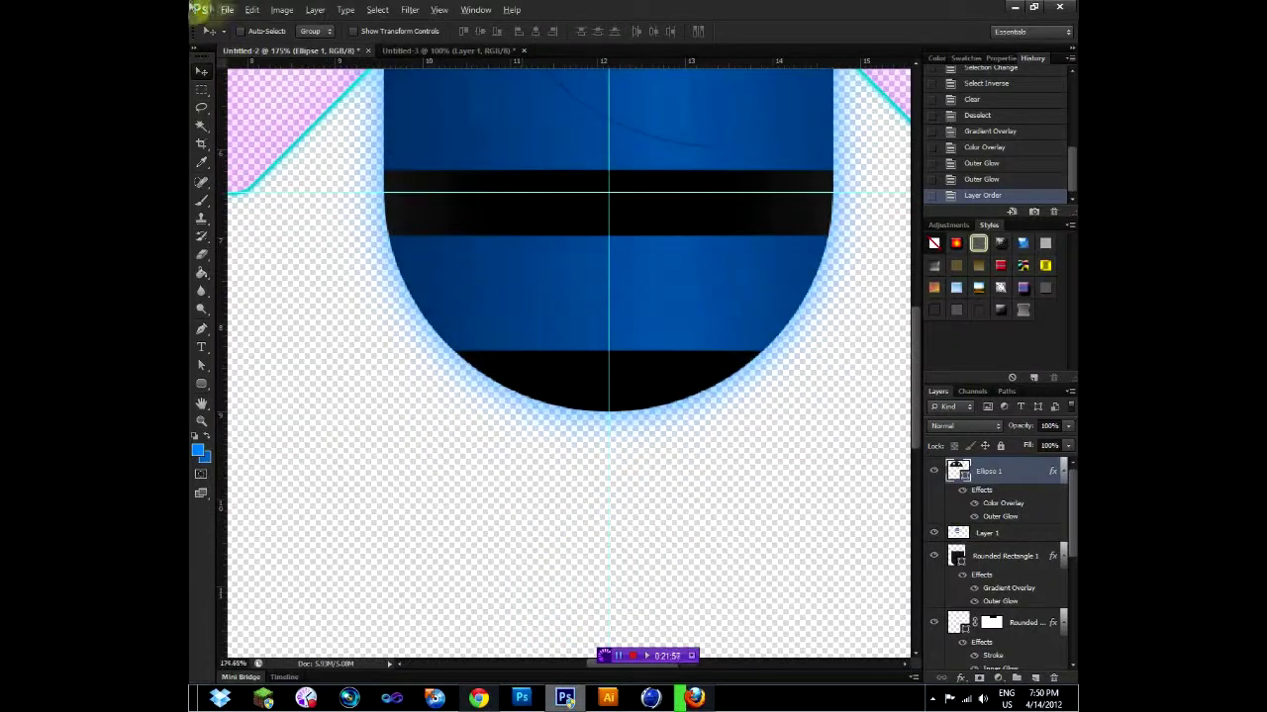
left_click(202, 331)
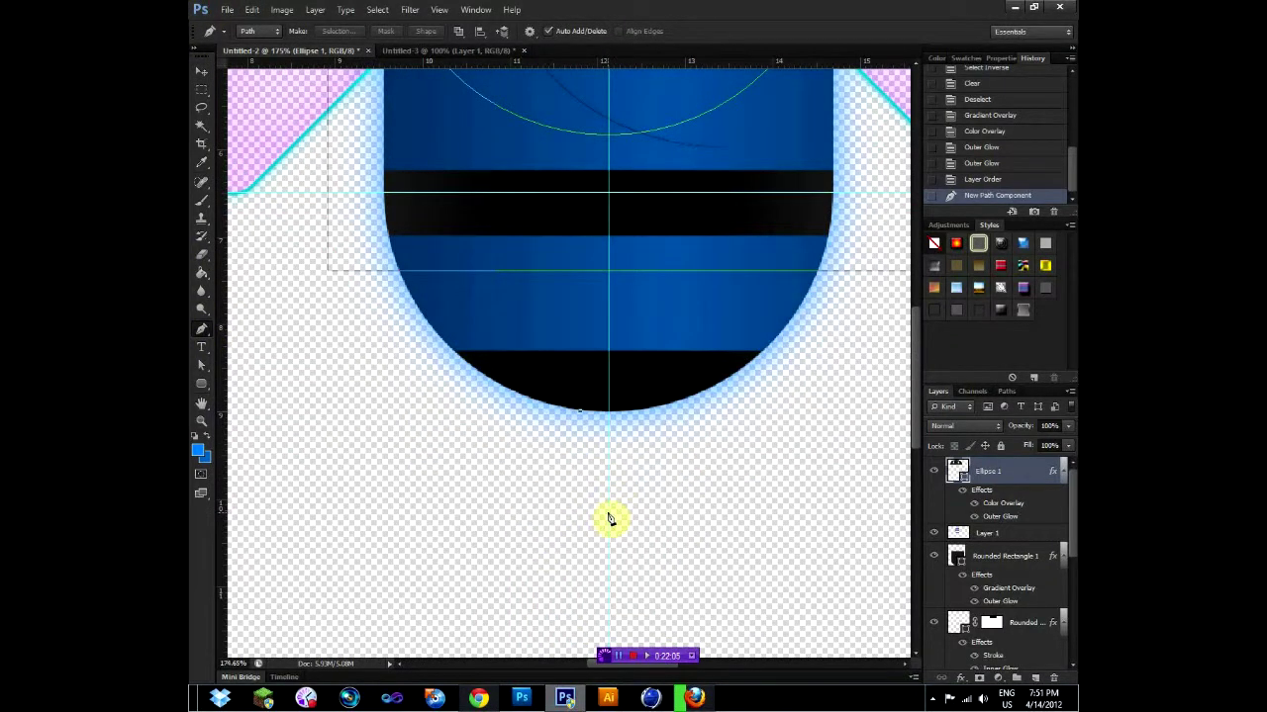
left_click(639, 410)
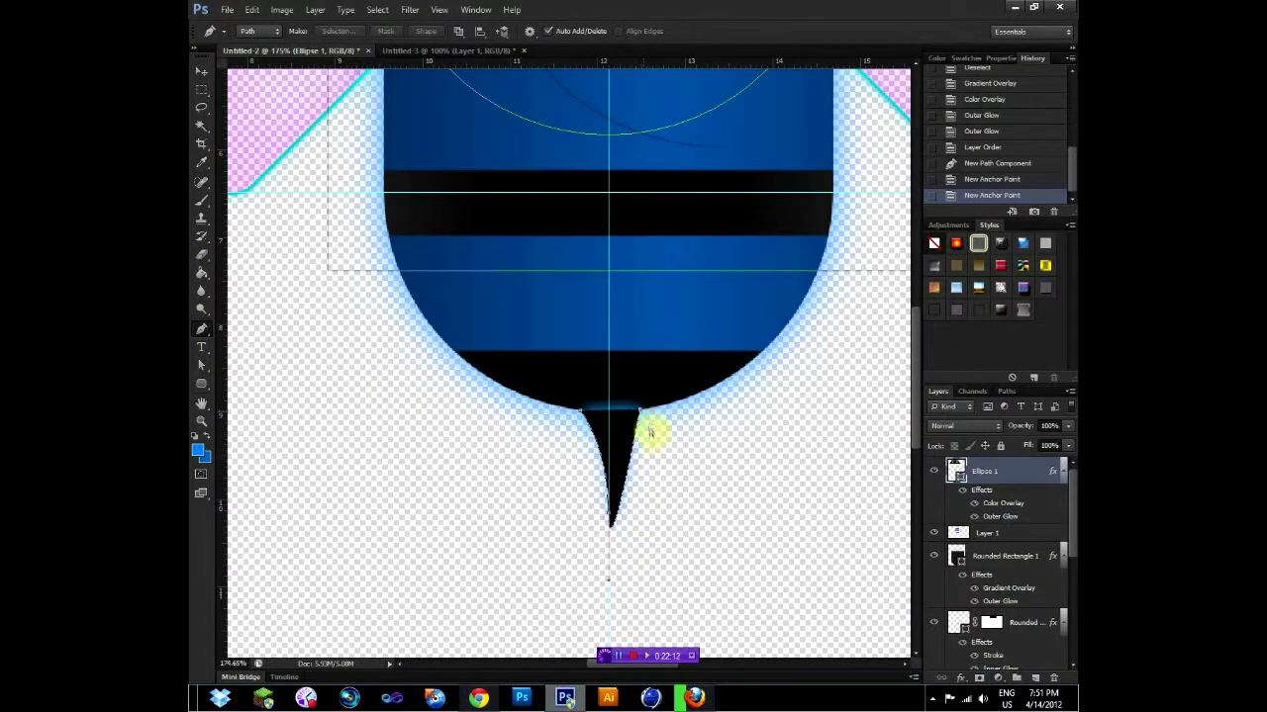
key("ctrl+alt+z")
key("ctrl+alt+z")
left_click(612, 516)
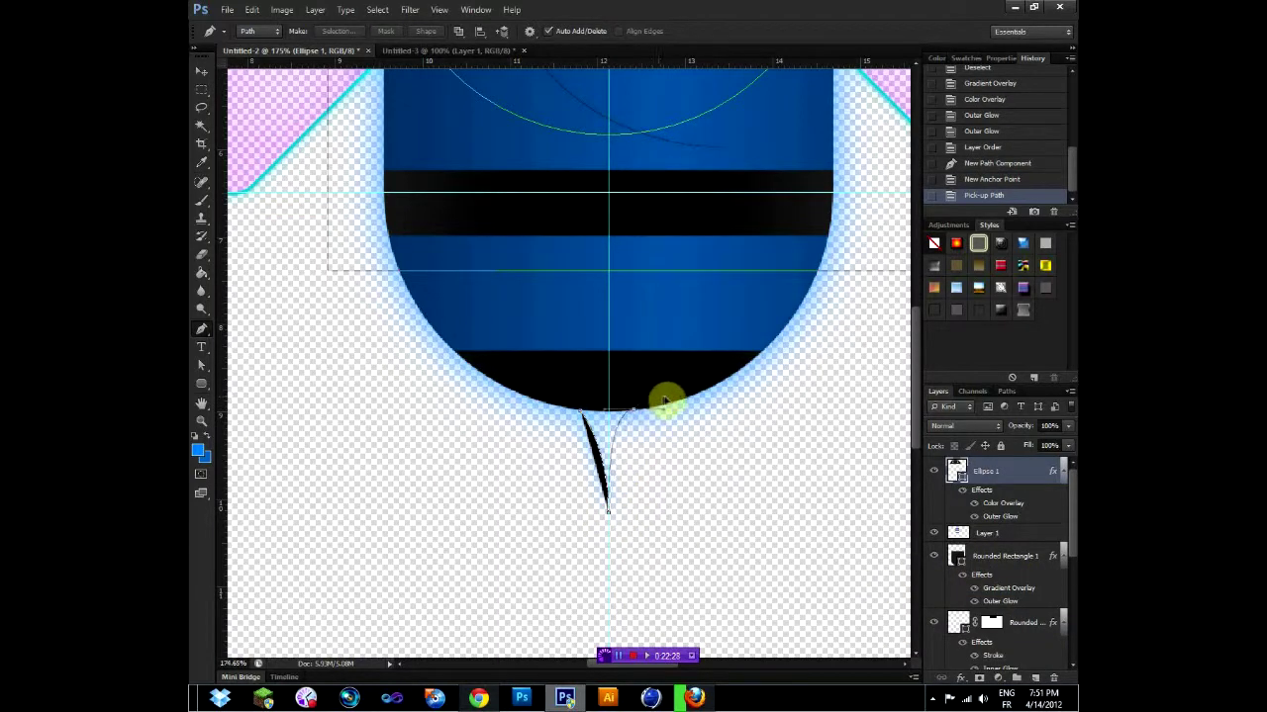
left_click(638, 402)
left_click(581, 411)
Make a selection from the stinger path, invert it, and try masking Ellipse 1 (undone).
right_click(637, 420)
left_click(1069, 509)
left_click(960, 509)
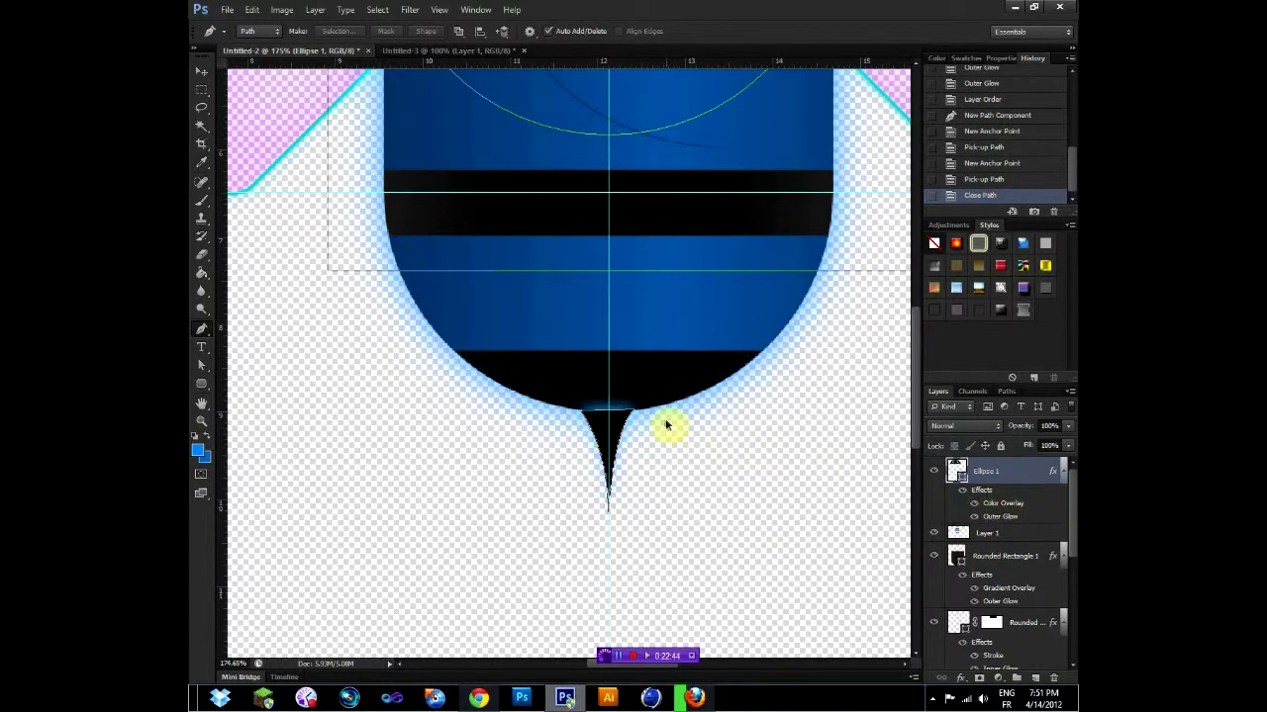
right_click(622, 423)
left_click(683, 212)
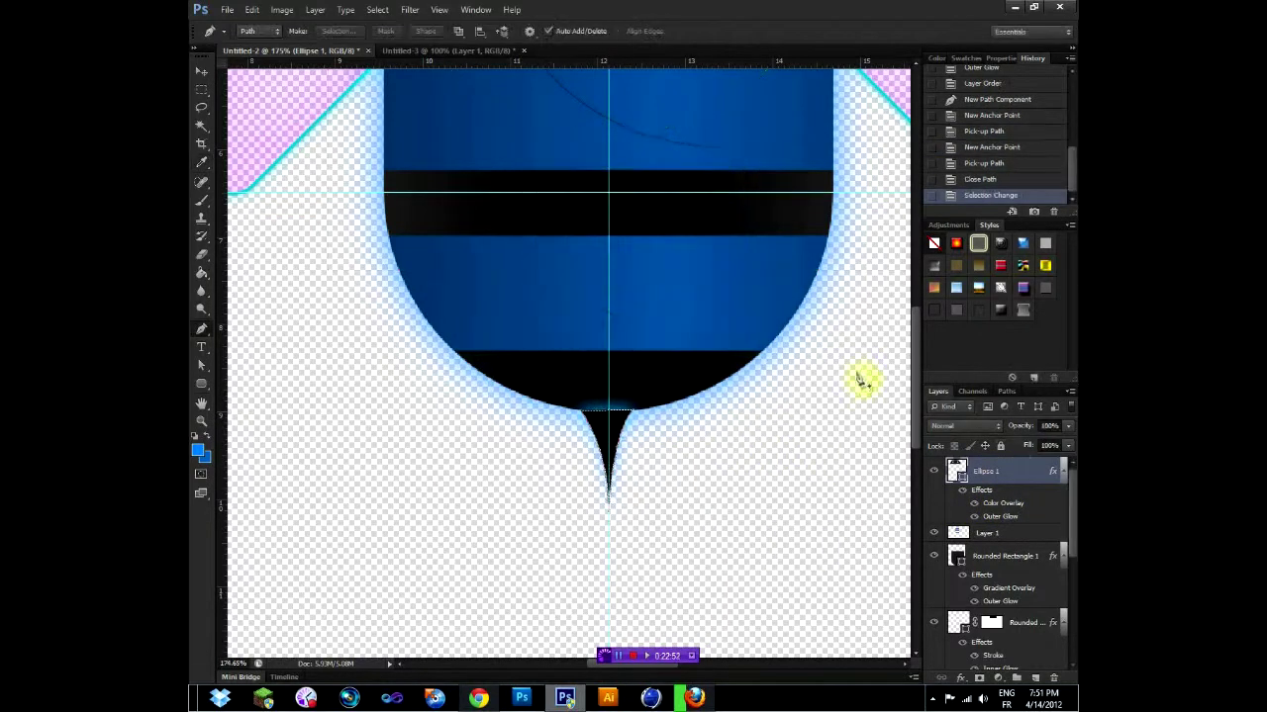
key("ctrl+shift+i")
left_click(979, 679)
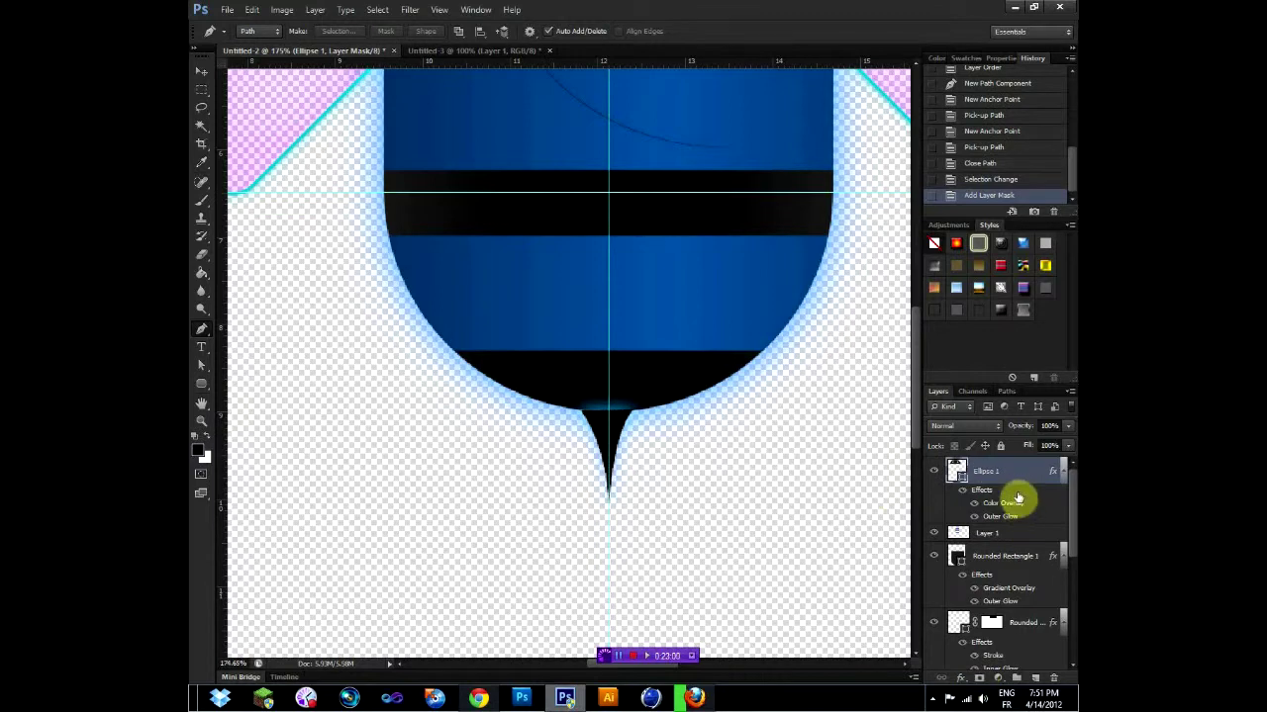
key("ctrl+z")
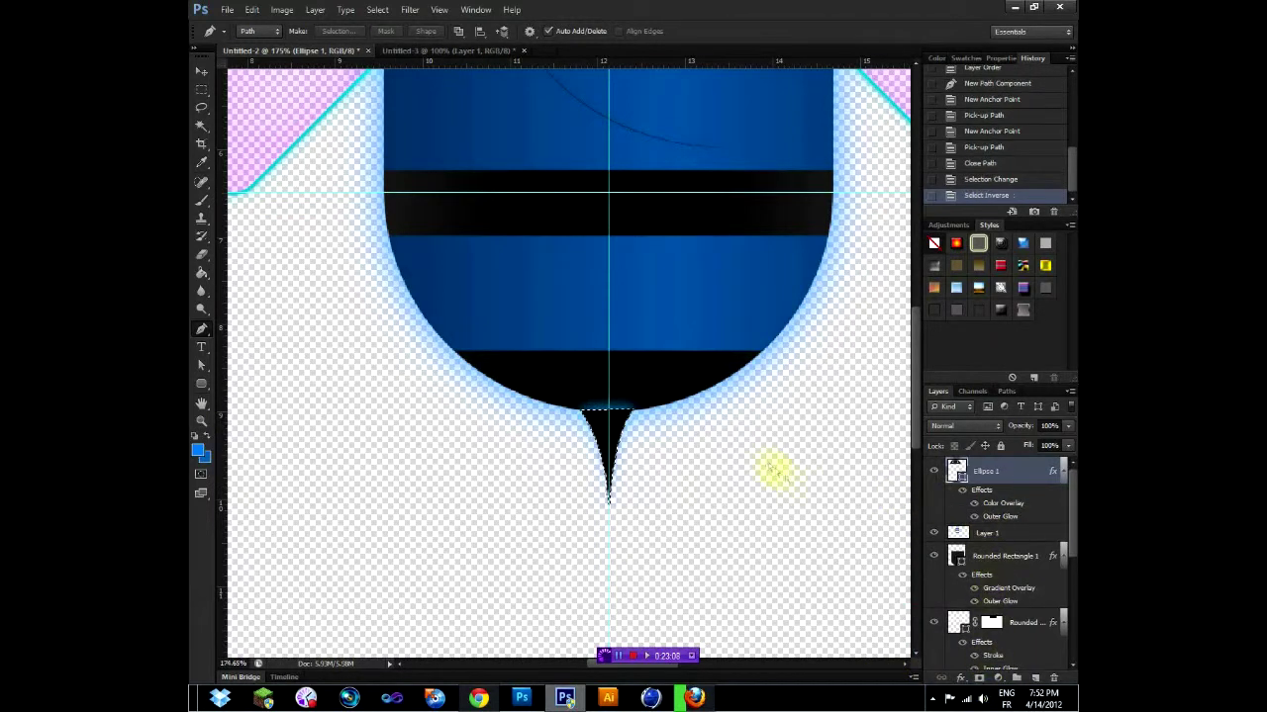
Mask Ellipse 1 with an inverted rectangular selection to trim the body's lower tip.
key("m")
mouse_move(496, 412)
left_mouse_down()
mouse_move(684, 545)
mouse_move(718, 543)
left_mouse_up()
left_click(960, 679)
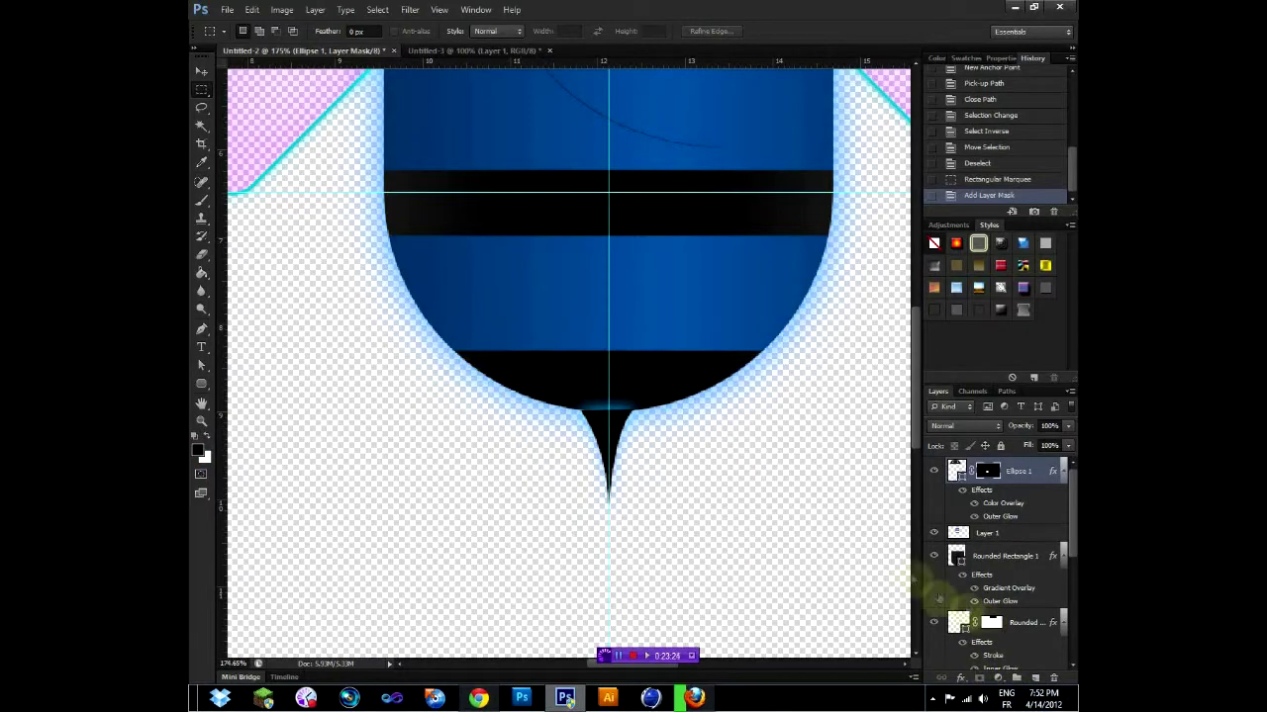
key("ctrl+z")
scroll(621, 310, "down", 3)
scroll(627, 331, "up", 4)
left_click_drag(534, 324, 782, 599)
key("ctrl+shift+i")
left_click(979, 679)
Create an empty Layer 2 below Rounded Rectangle 1.
scroll(625, 199, "down", 3)
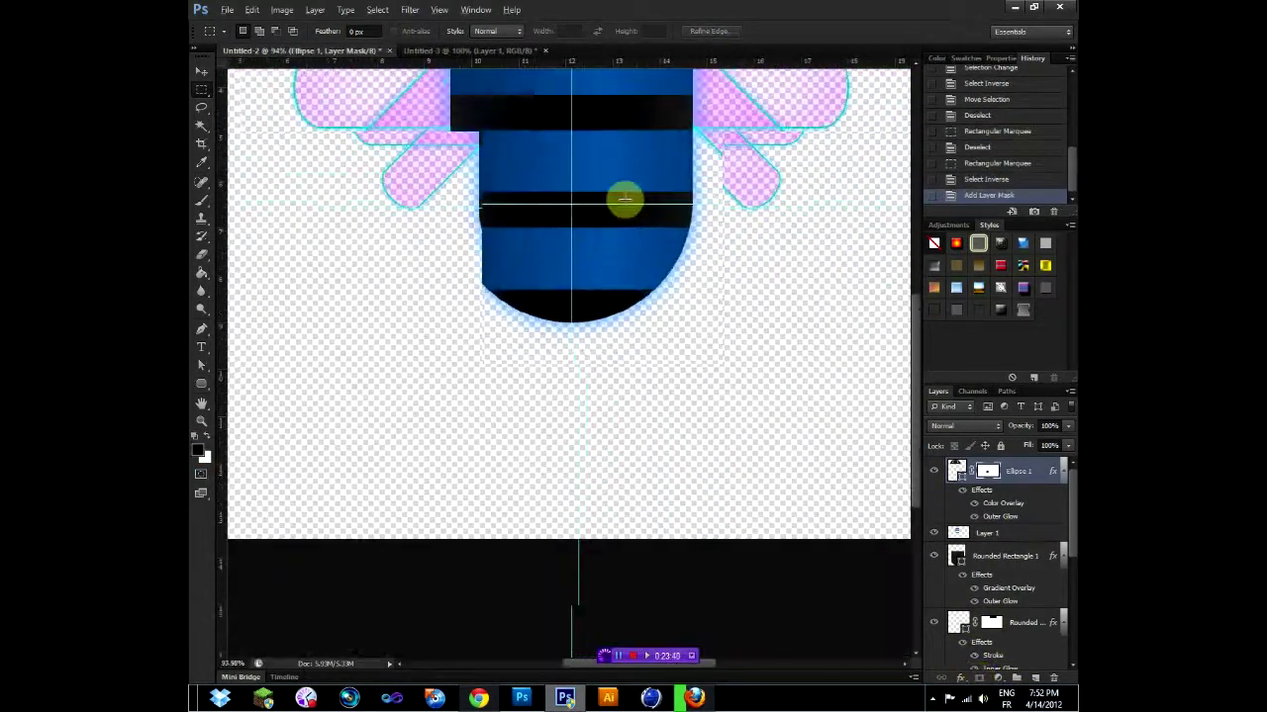
scroll(644, 271, "up", 2)
left_click(1033, 678)
left_click_drag(990, 471, 990, 616)
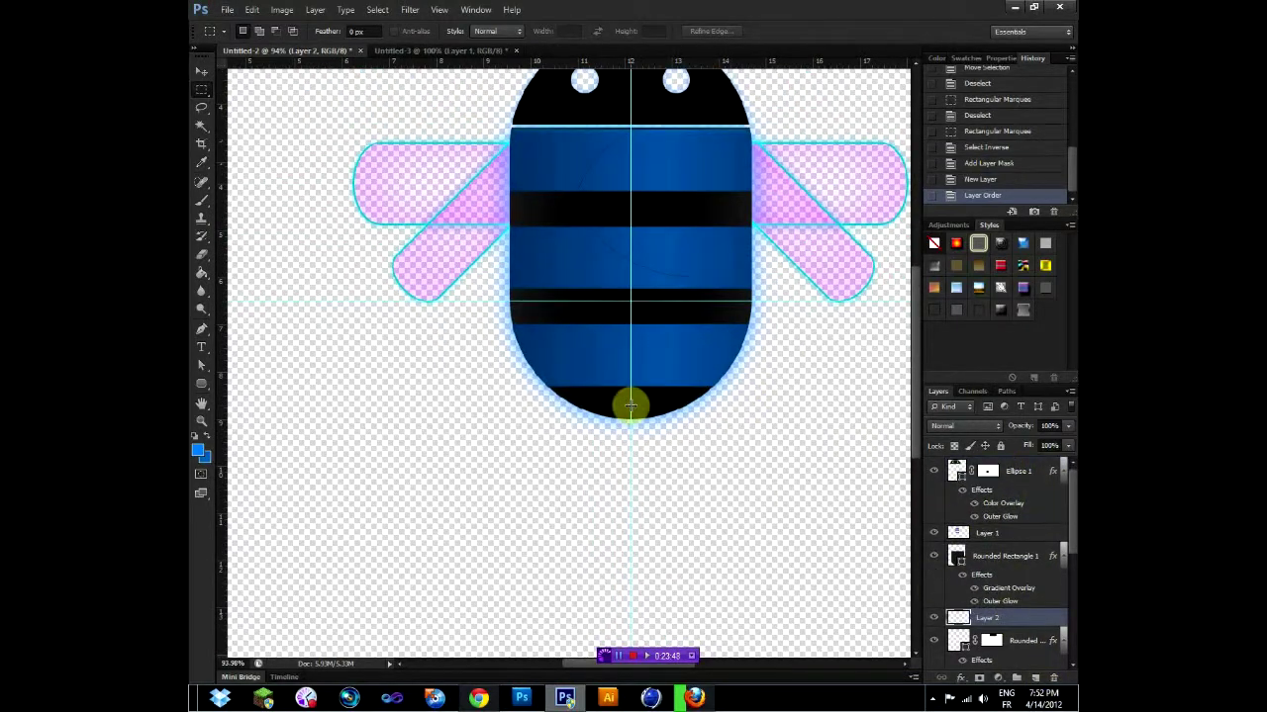
Pen-draw the stinger path on Layer 2 and turn it into a selection.
scroll(637, 436, "up", 5)
left_click(201, 328)
left_click(572, 358)
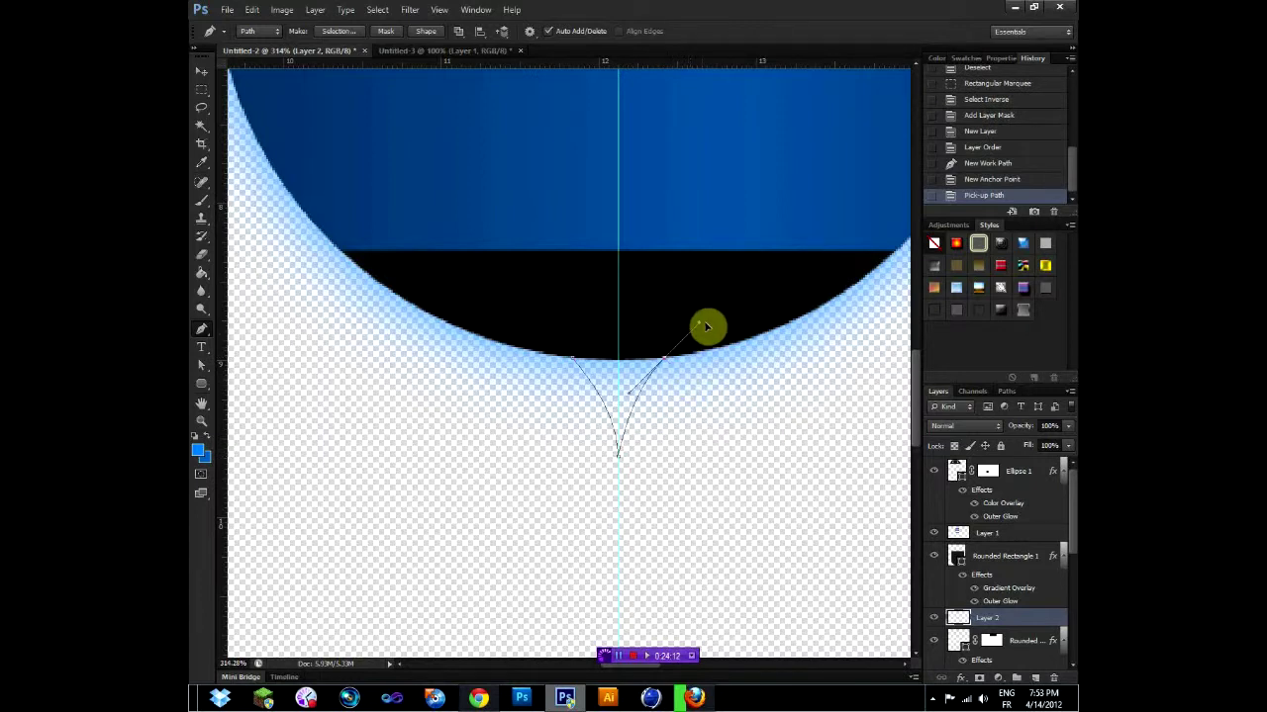
right_click(591, 391)
left_click(721, 461)
key("Return")
Brush the stinger selection black and move Layer 2 above Rounded Rectangle 1.
left_click(201, 199)
left_click_drag(579, 450, 678, 433)
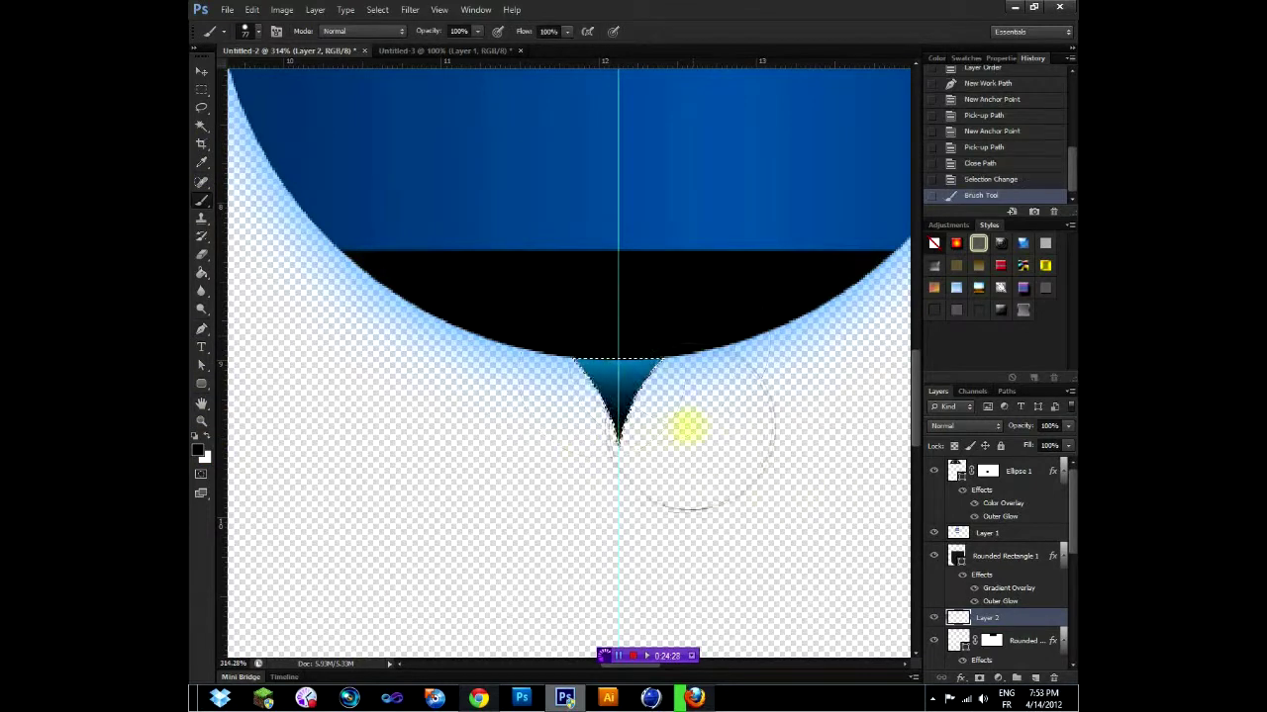
left_click(805, 386)
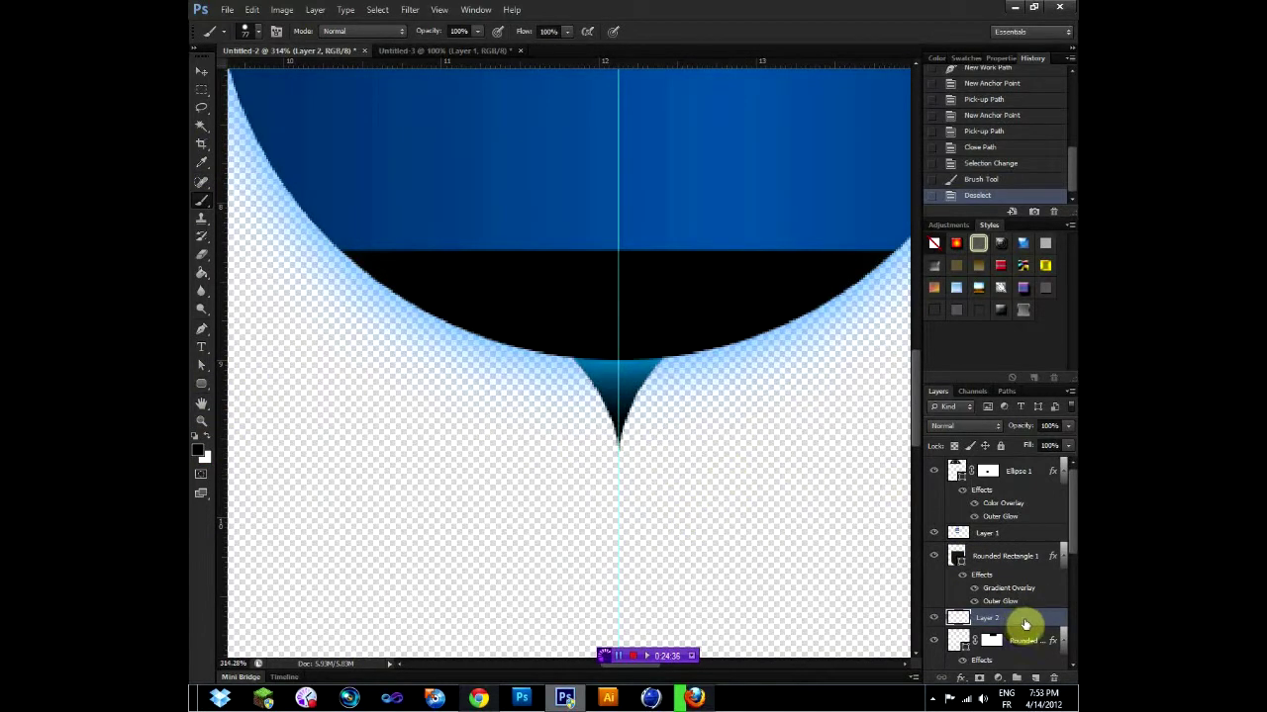
left_click_drag(1025, 625, 1023, 547)
Stretch the stinger downward into a longer point, then fit the canvas in view.
key("ctrl+t")
left_click_drag(616, 481, 611, 557)
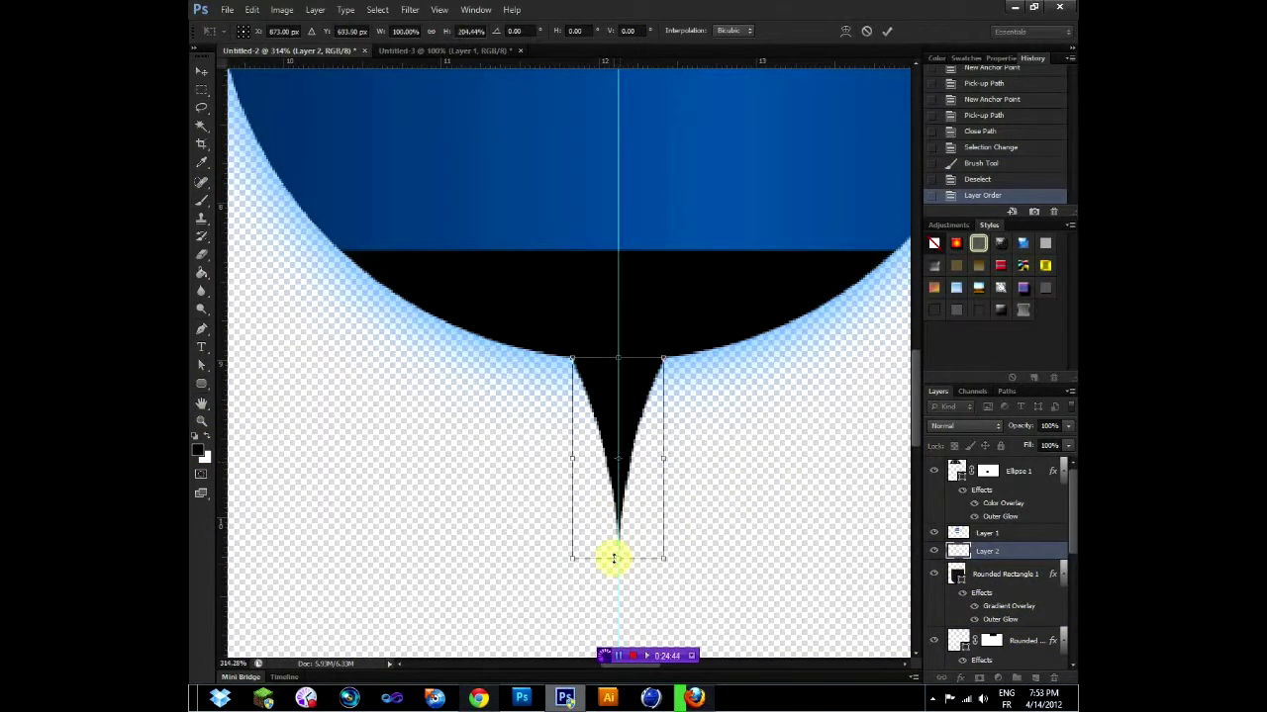
key("Return")
key("ctrl+minus")
key("ctrl+minus")
key("ctrl+minus")
key("ctrl+minus")
key("ctrl+0")
key("ctrl+t")
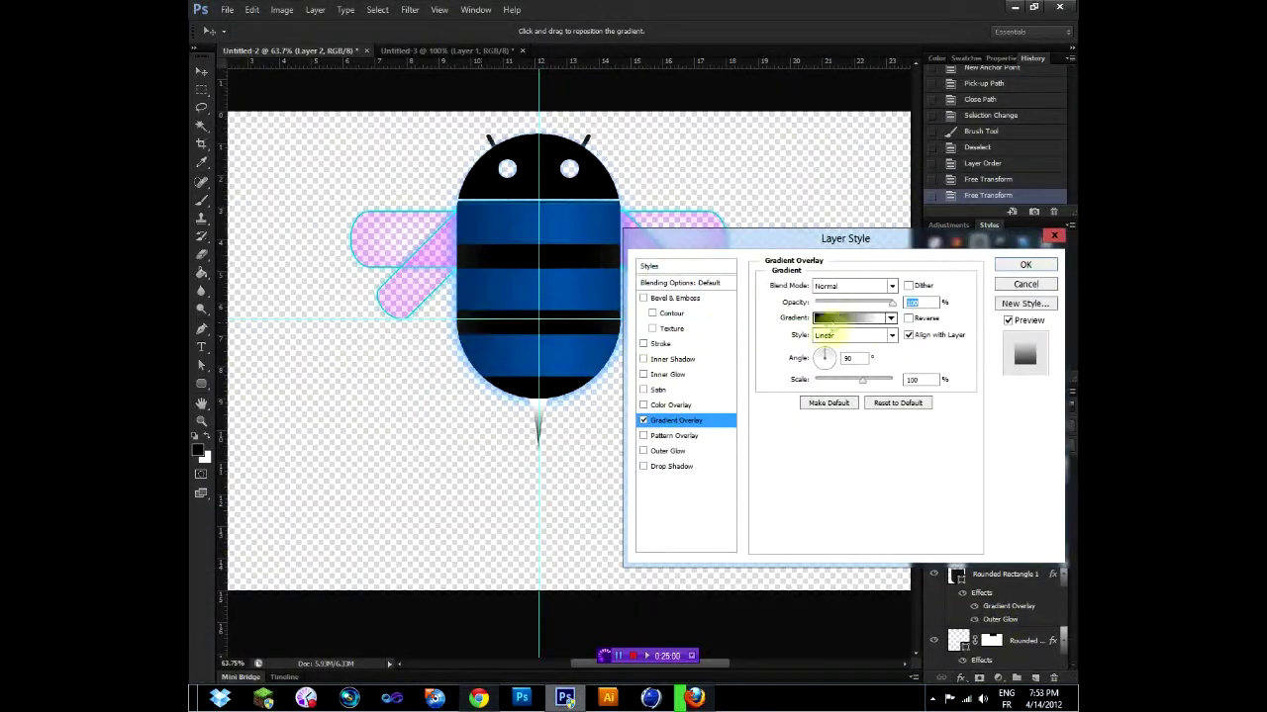
Give Layer 2 a reflected Gradient Overlay using two blues sampled from the body.
left_click(832, 318)
left_click(635, 606)
left_click(472, 344)
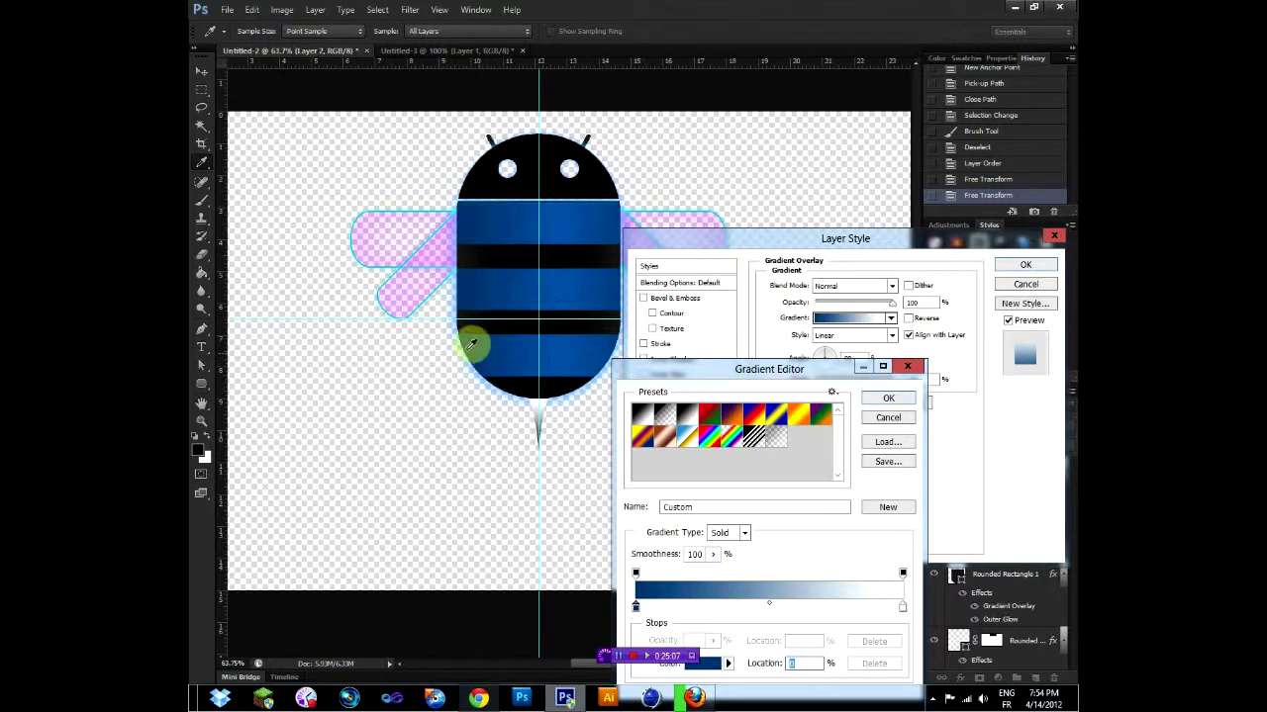
double_click(902, 606)
left_click(547, 347)
key("Return")
key("Return")
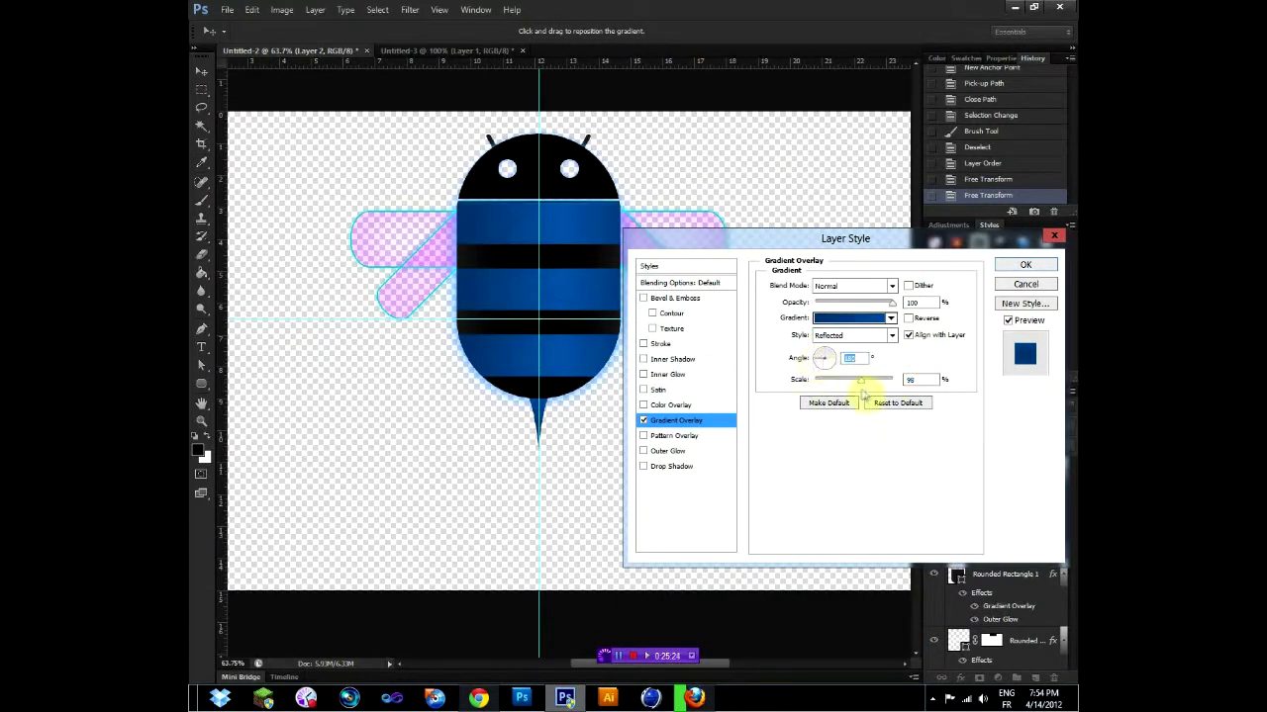
key("Return")
key("ctrl+0")
key("b")
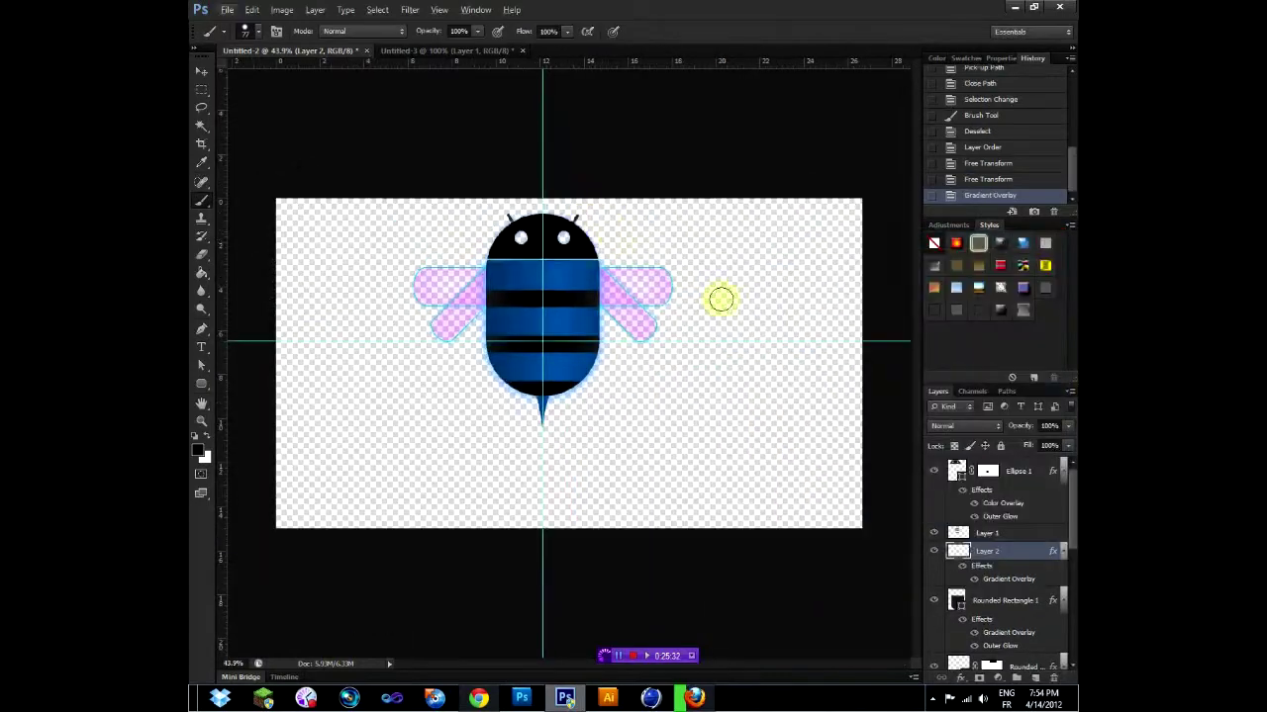